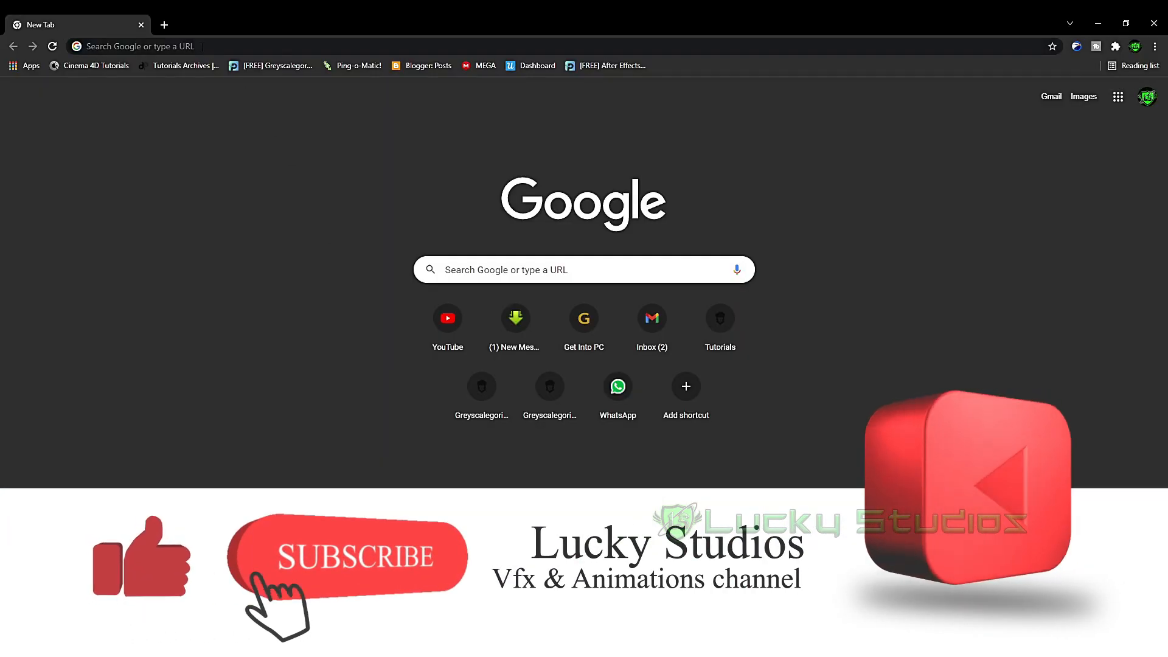
- Open mixamo.com and log in to the Mixamo account
left_click(199, 46)
type("mix")
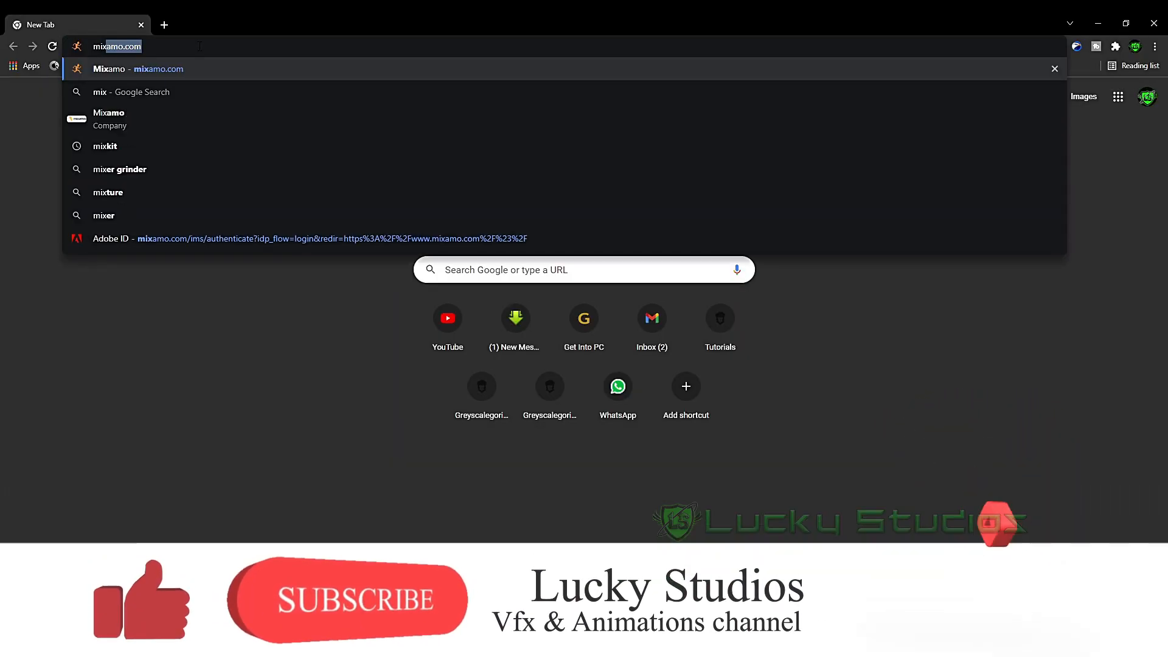
type("amo.com")
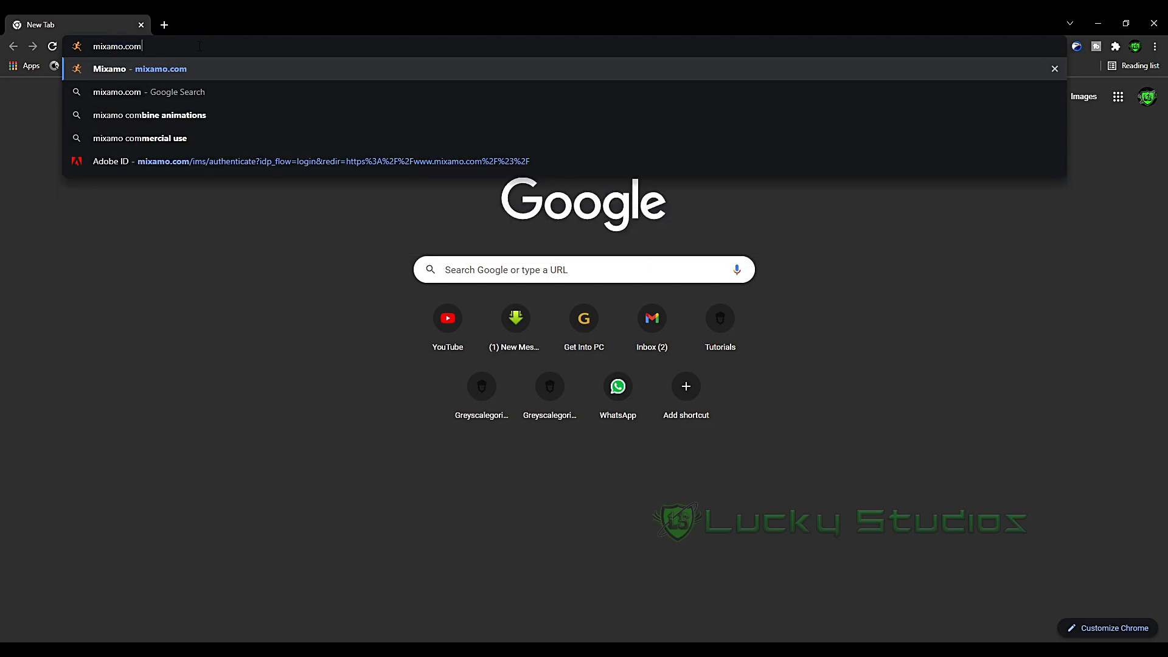
key("Return")
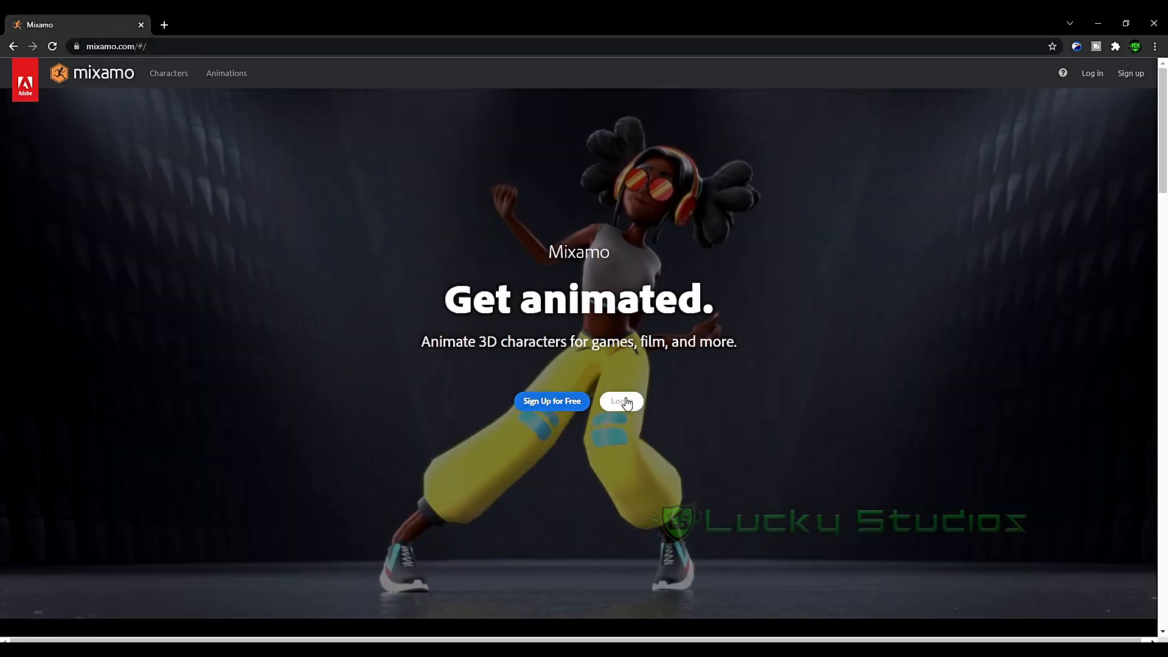
left_click(627, 404)
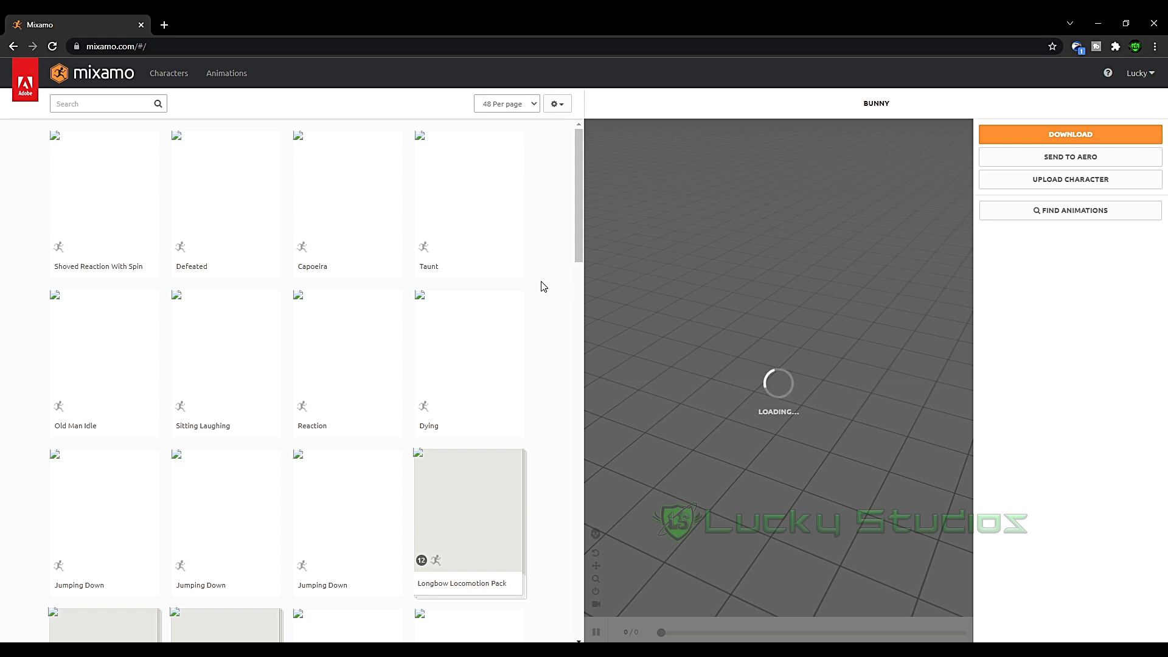
- Browse the character and animation libraries, and view the loaded Bunny character from the front
left_click(182, 74)
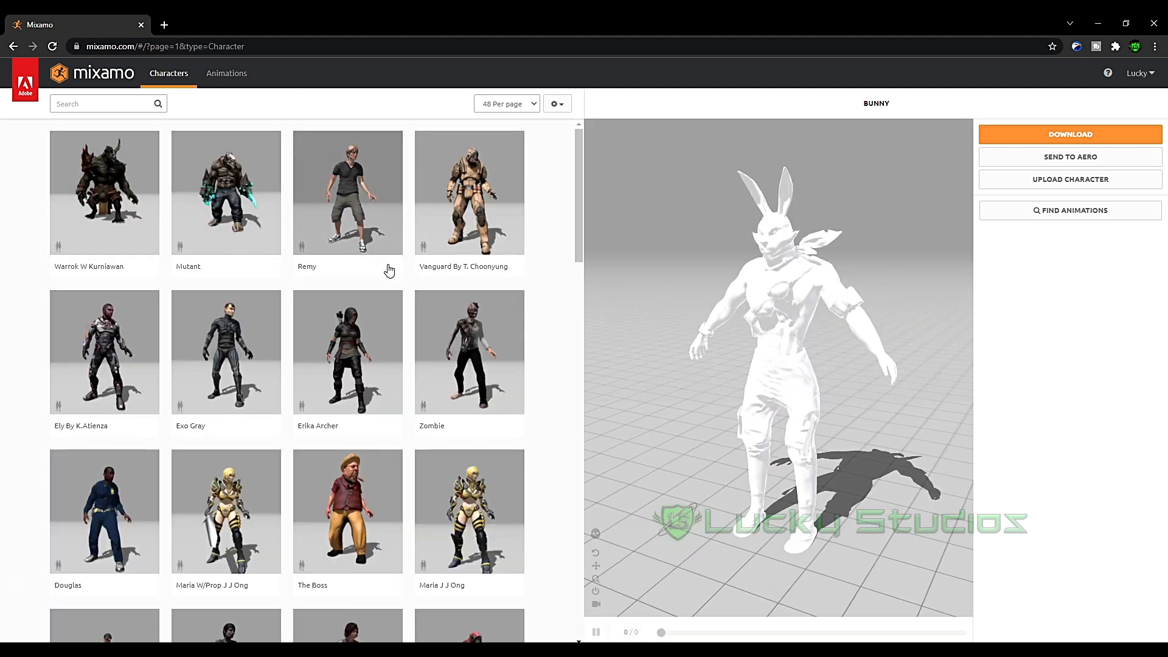
scroll(376, 443, "down", 1)
scroll(376, 443, "down", 20)
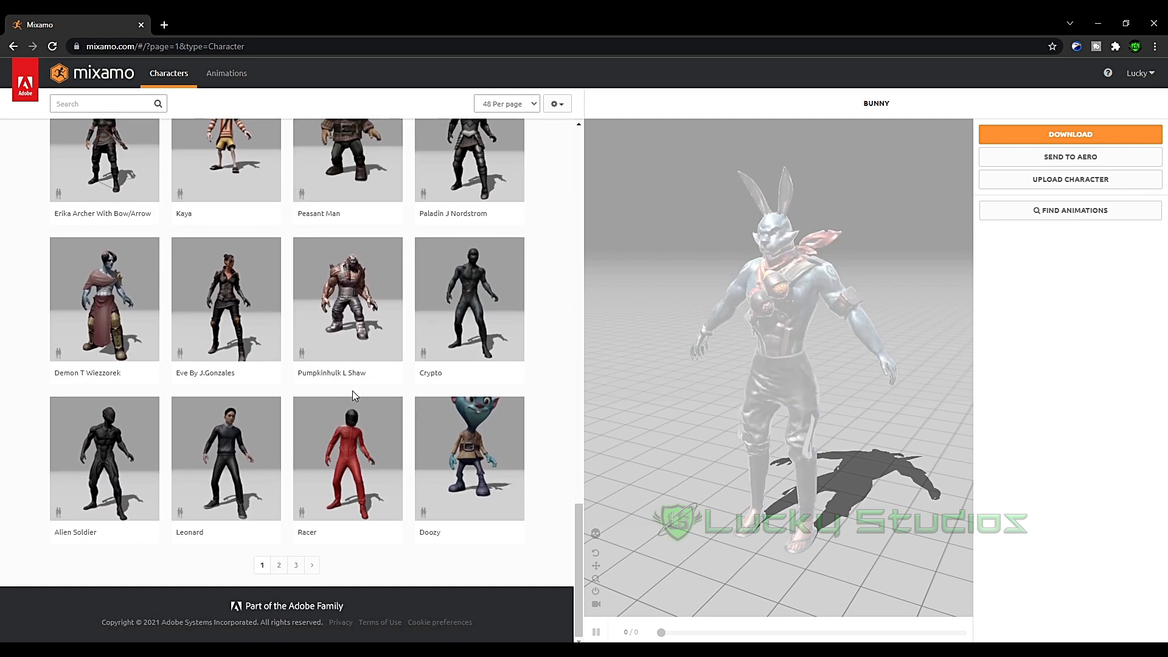
scroll(352, 391, "up", 12)
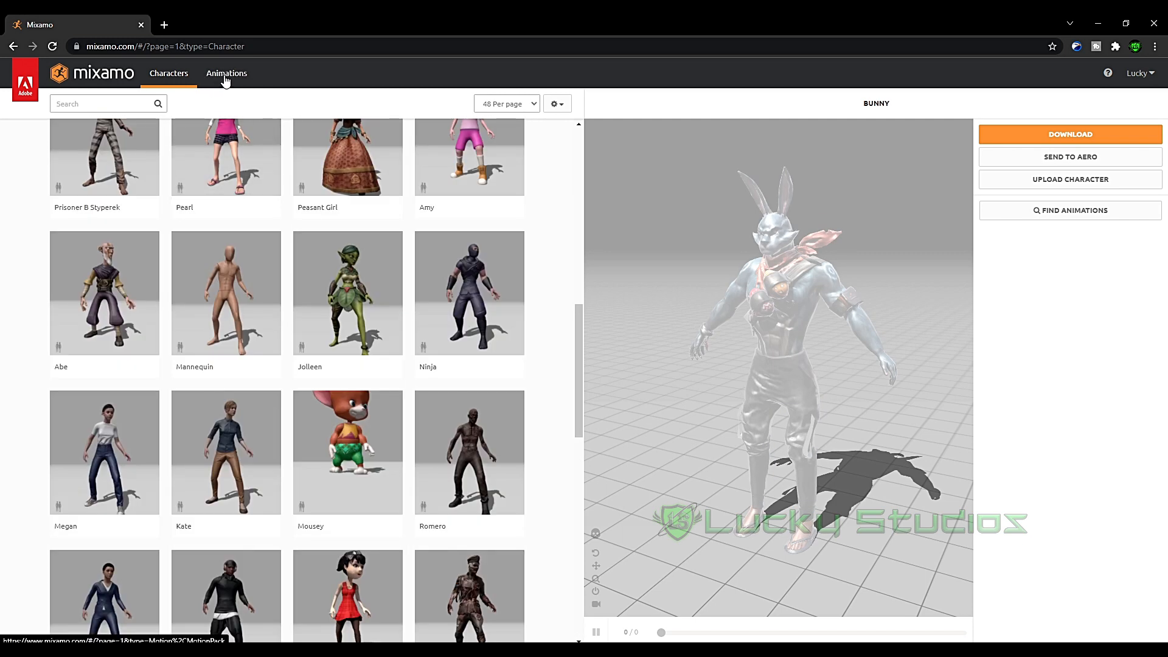
left_click(225, 77)
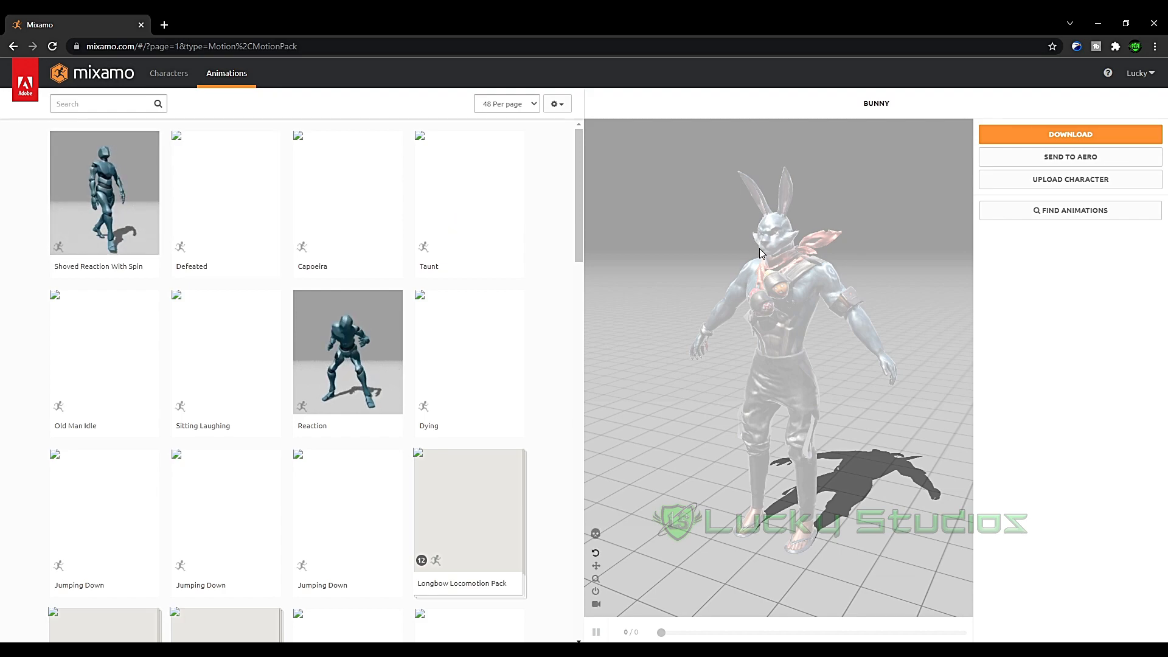
mouse_move(771, 283)
left_mouse_down()
mouse_move(791, 289)
mouse_move(833, 345)
mouse_move(757, 334)
mouse_move(726, 280)
mouse_move(809, 271)
mouse_move(866, 326)
mouse_move(778, 309)
mouse_move(763, 279)
mouse_move(792, 285)
left_mouse_up()
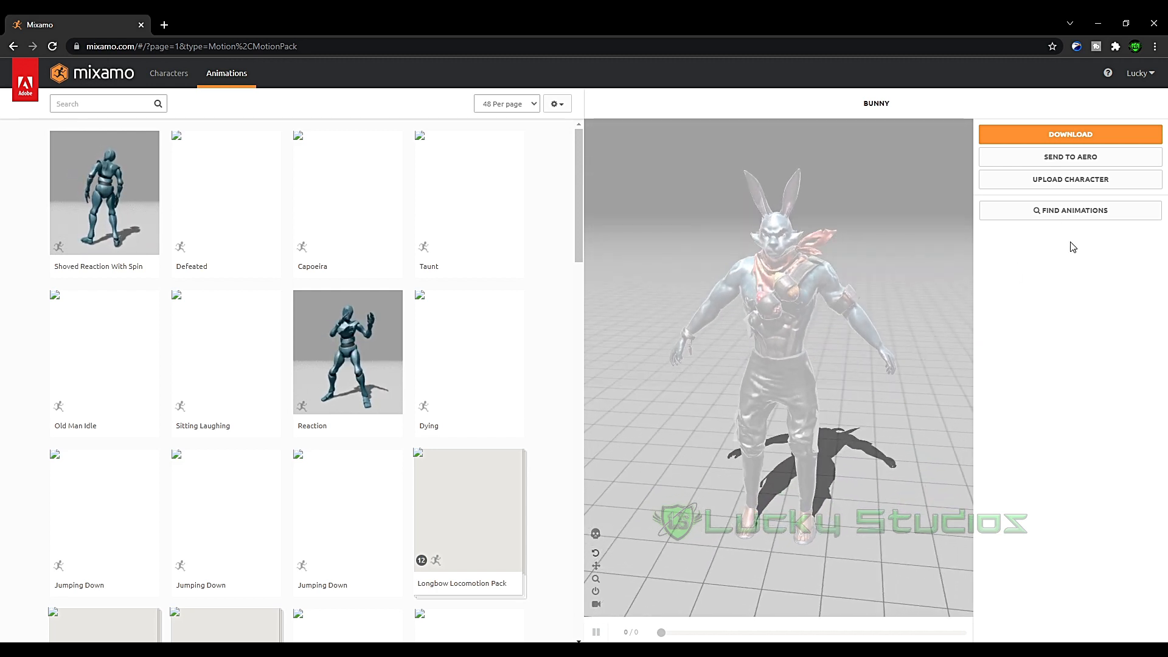
- Upload the CRIMINAL 3D object from the pubg folder on MultiMedia (D:) as a new character and accept its orientation
left_click(1058, 181)
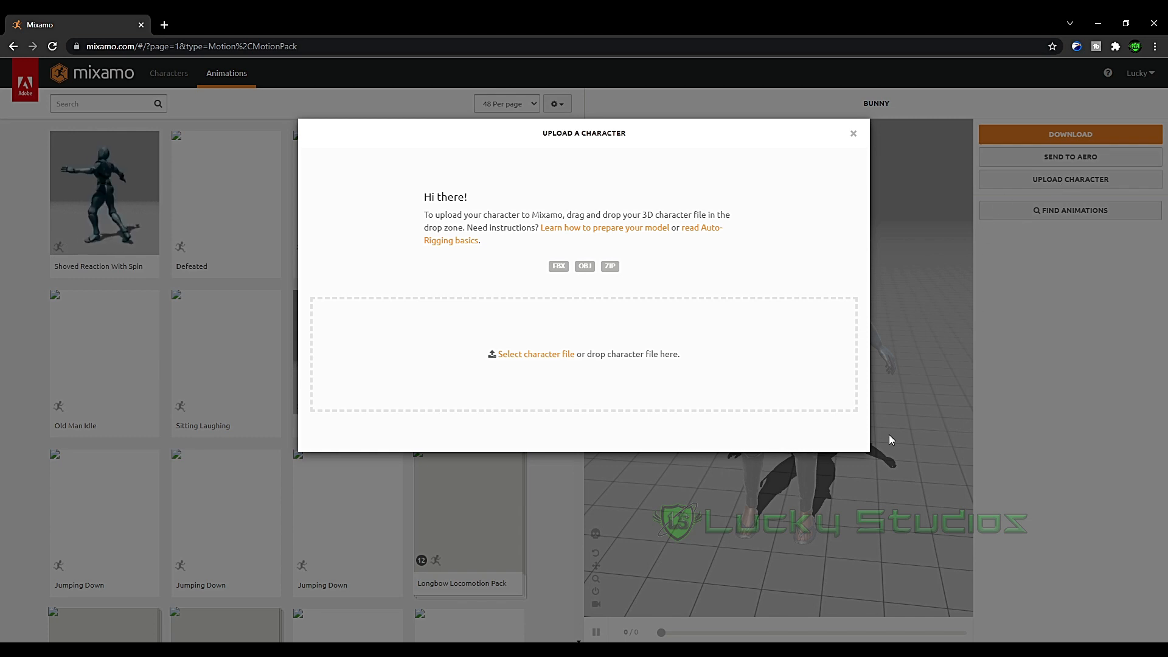
left_click(548, 355)
scroll(553, 344, "down", 1)
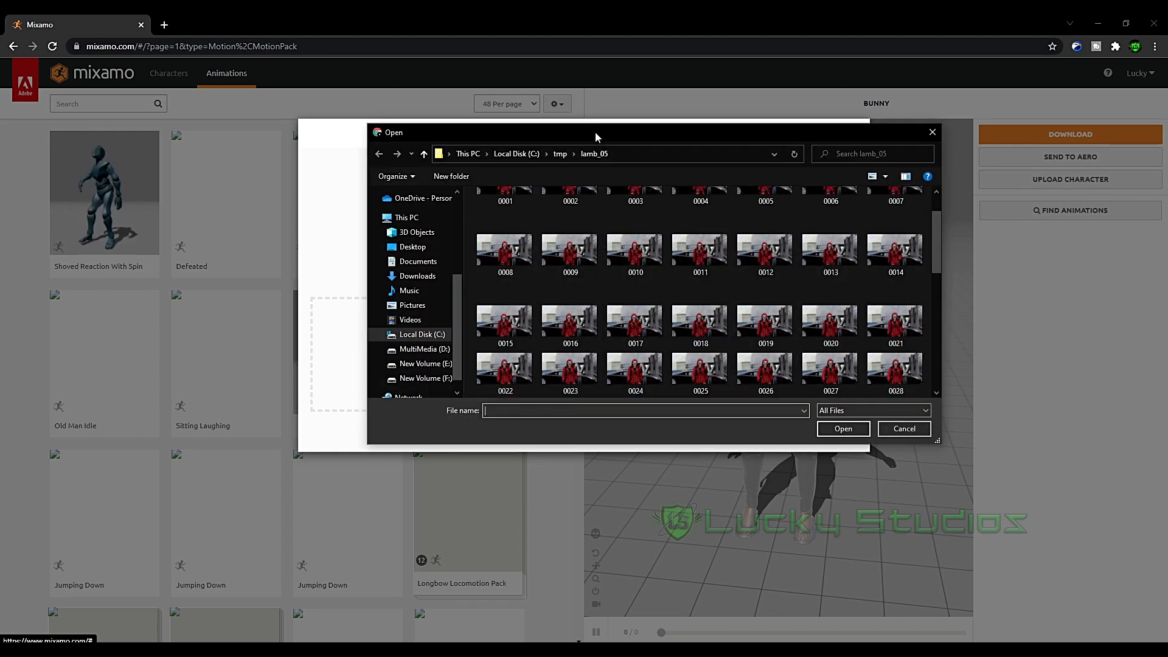
left_click_drag(595, 132, 556, 204)
left_click(375, 422)
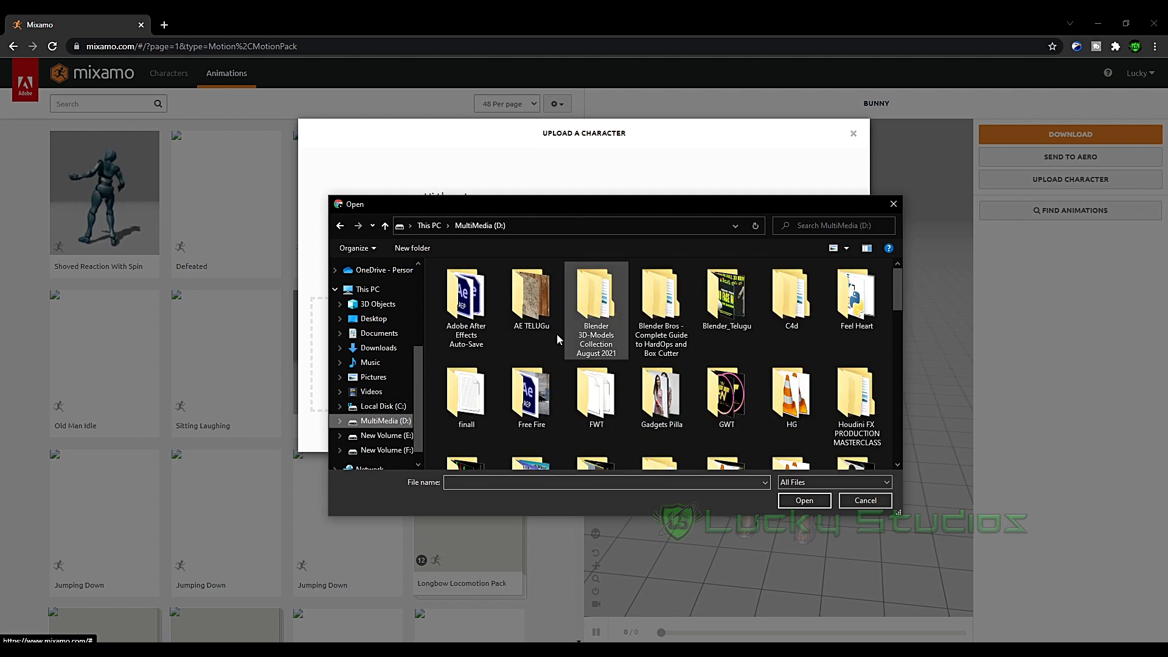
double_click(533, 379)
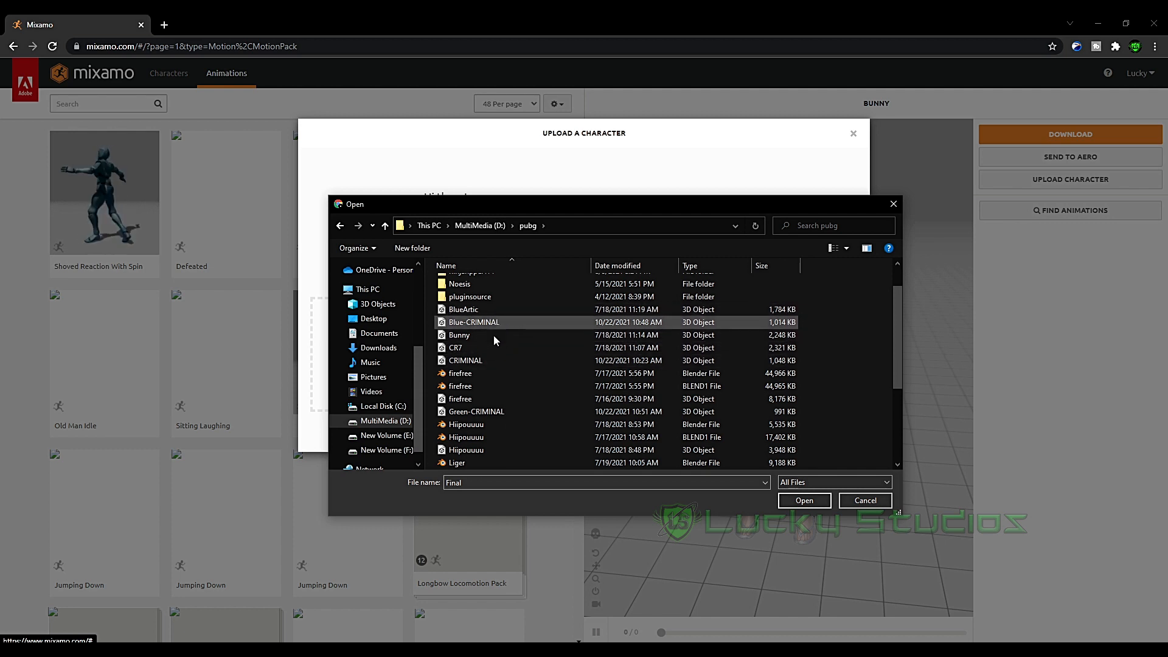
left_click_drag(531, 203, 583, 314)
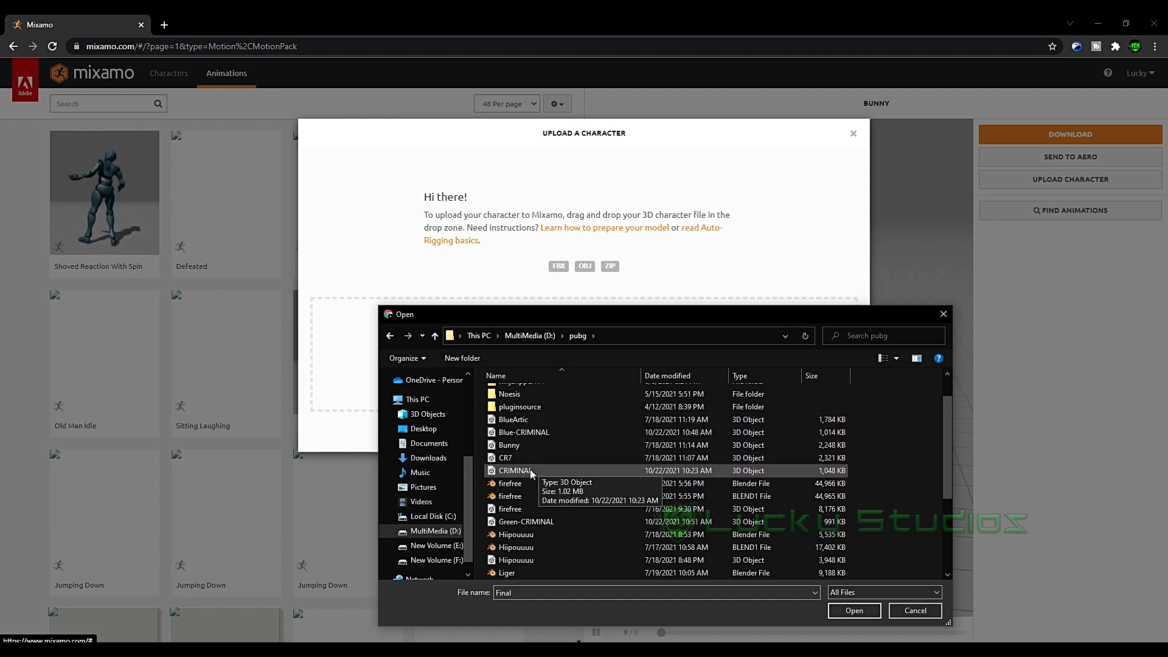
double_click(513, 471)
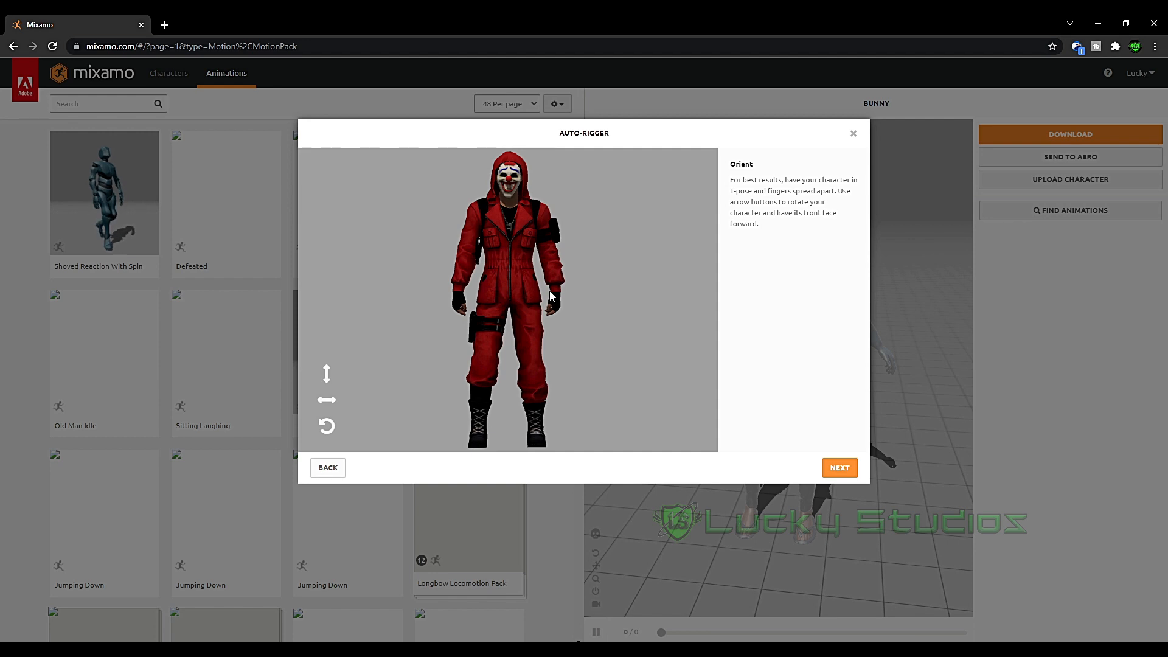
left_click(842, 469)
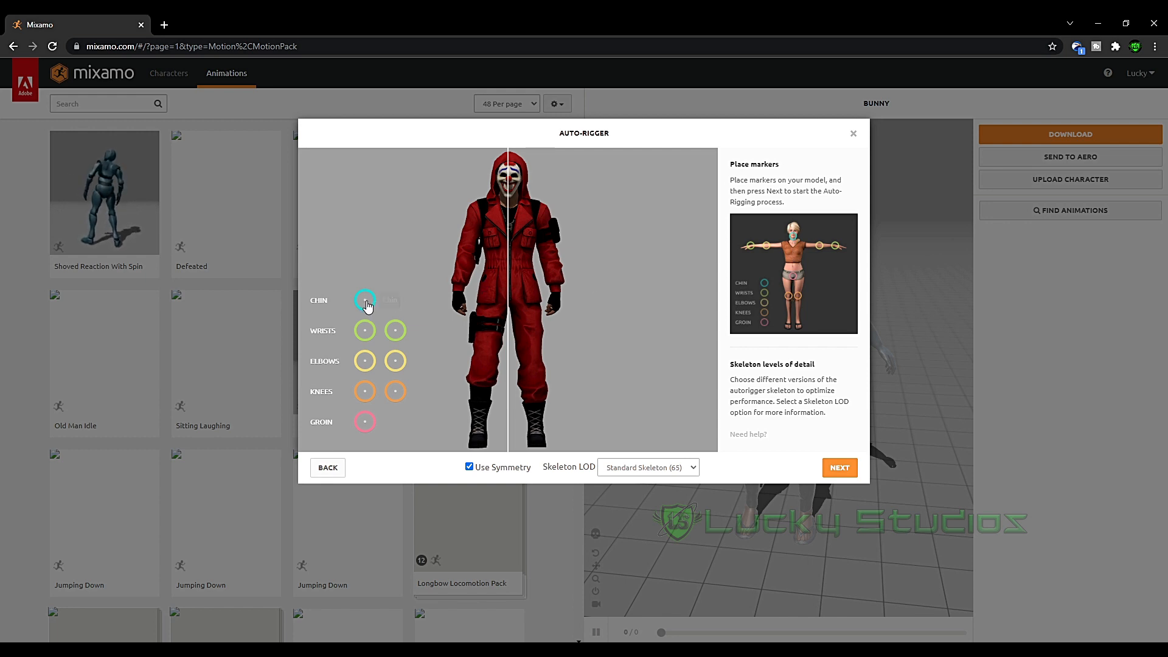
- Place the auto-rigger markers on the character's chin, wrists, elbows, knees and groin
mouse_move(365, 299)
left_mouse_down()
mouse_move(476, 224)
mouse_move(503, 188)
mouse_move(509, 201)
left_mouse_up()
mouse_move(396, 329)
left_mouse_down()
mouse_move(538, 290)
mouse_move(557, 299)
left_mouse_up()
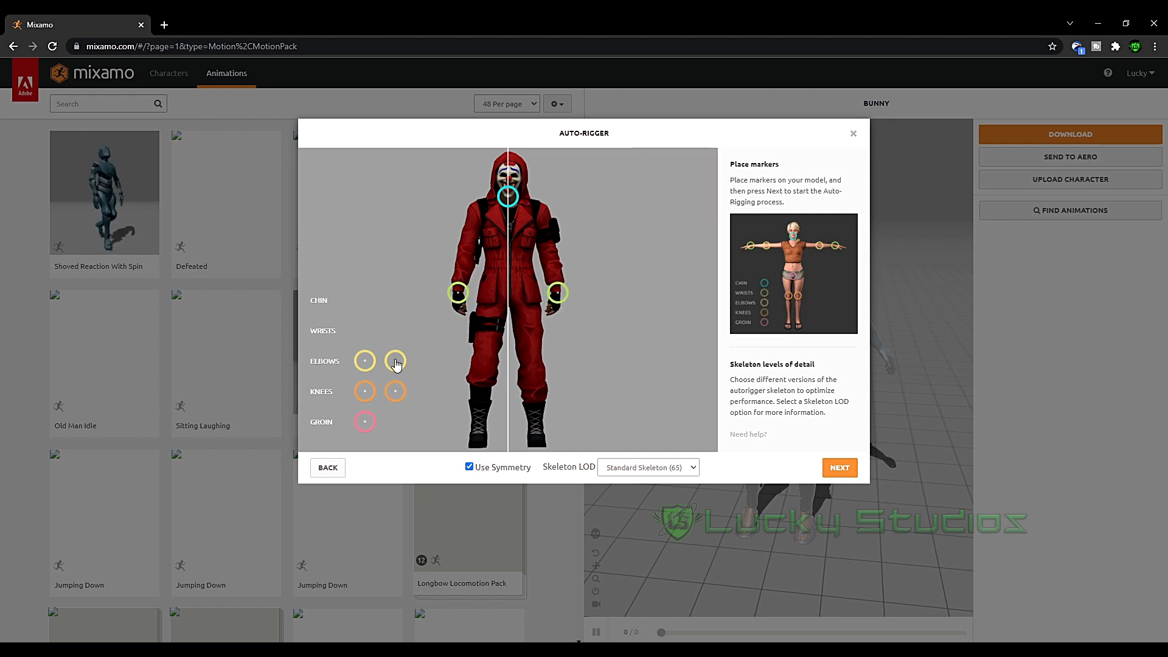
left_click_drag(395, 361, 550, 259)
left_click_drag(364, 391, 536, 372)
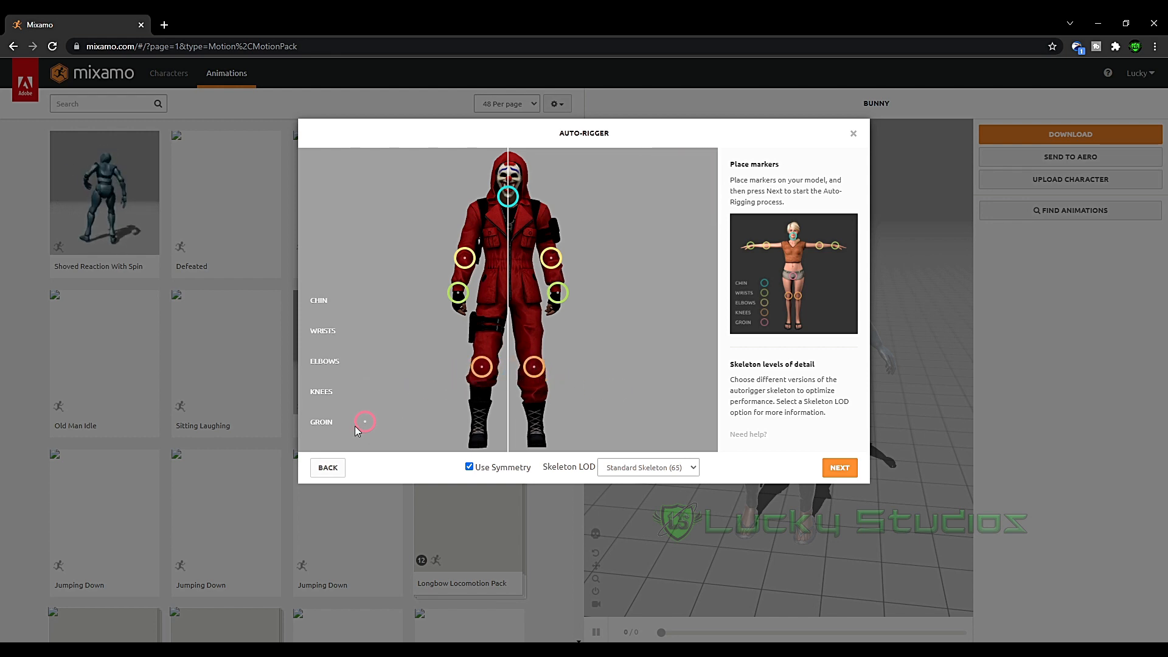
left_click_drag(365, 422, 511, 308)
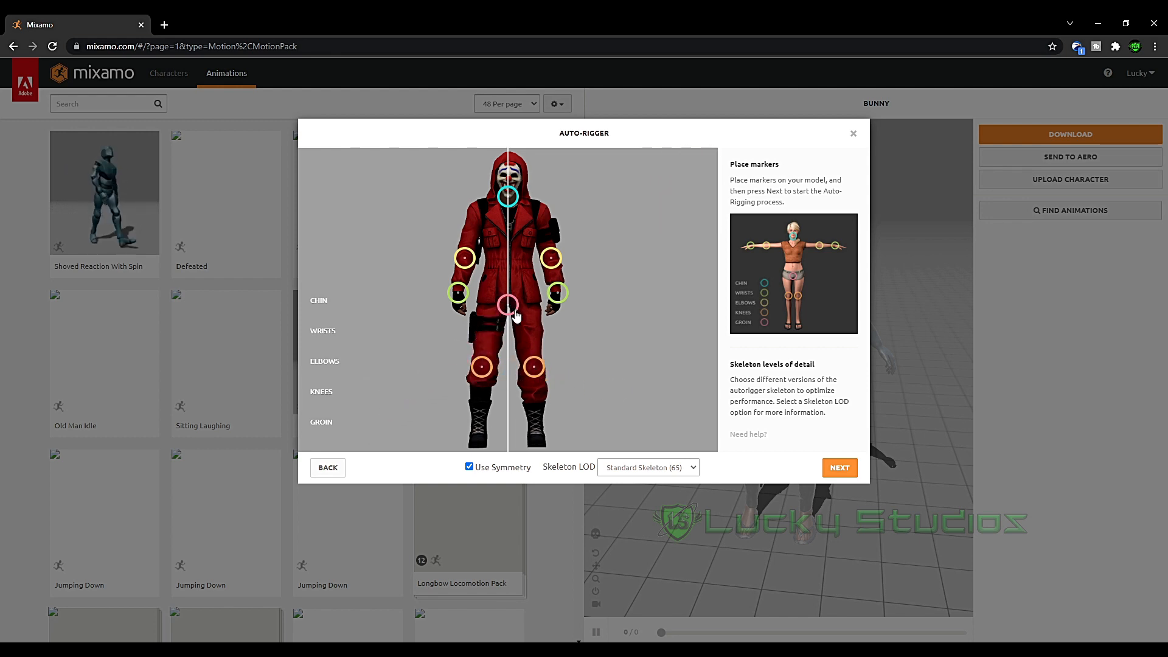
- Compare the 2 Chain Fingers, 3 Chain Fingers and Standard Skeleton options, and set the Skeleton LOD to 2 Chain Fingers (41)
left_click(670, 467)
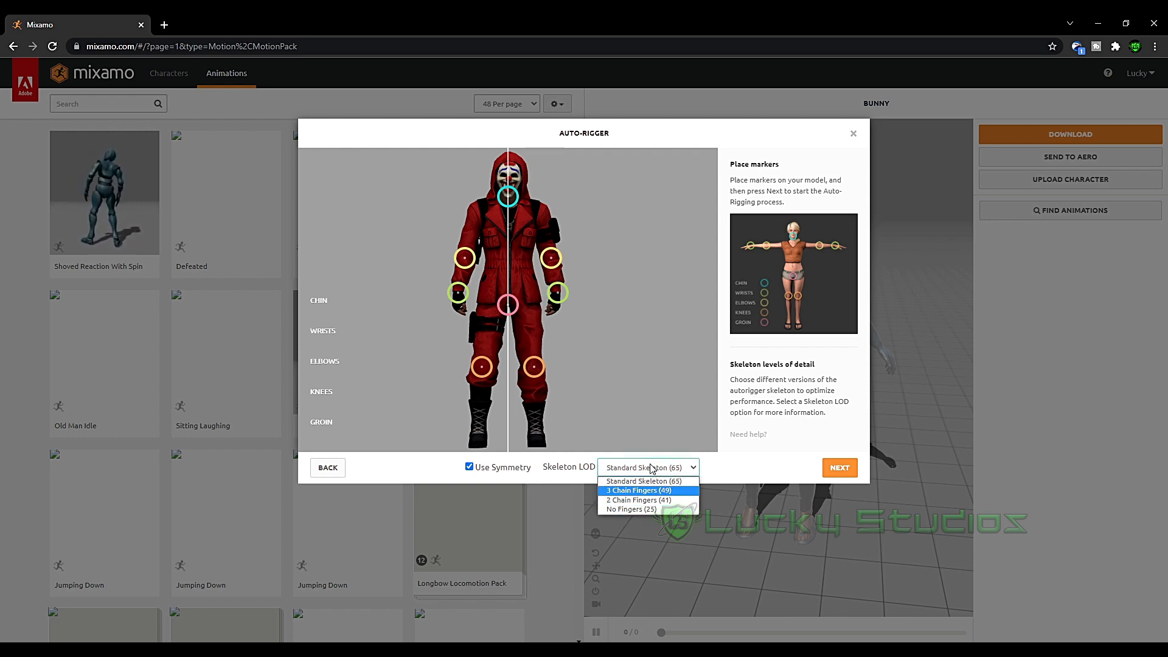
left_click(617, 500)
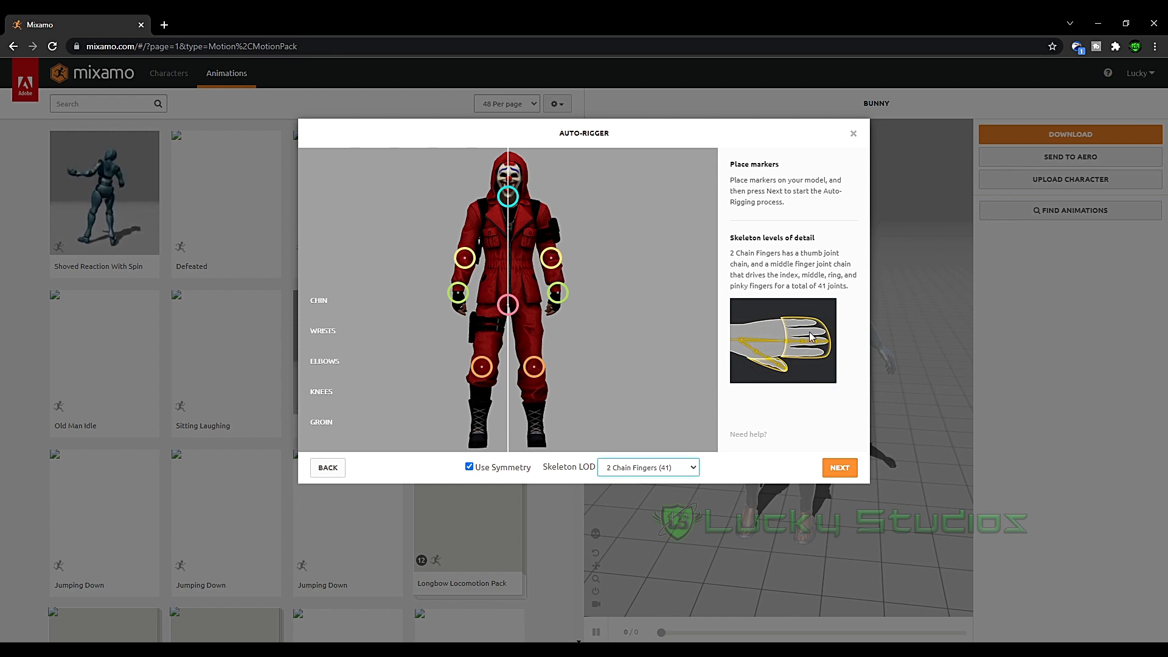
left_click(675, 467)
left_click(657, 496)
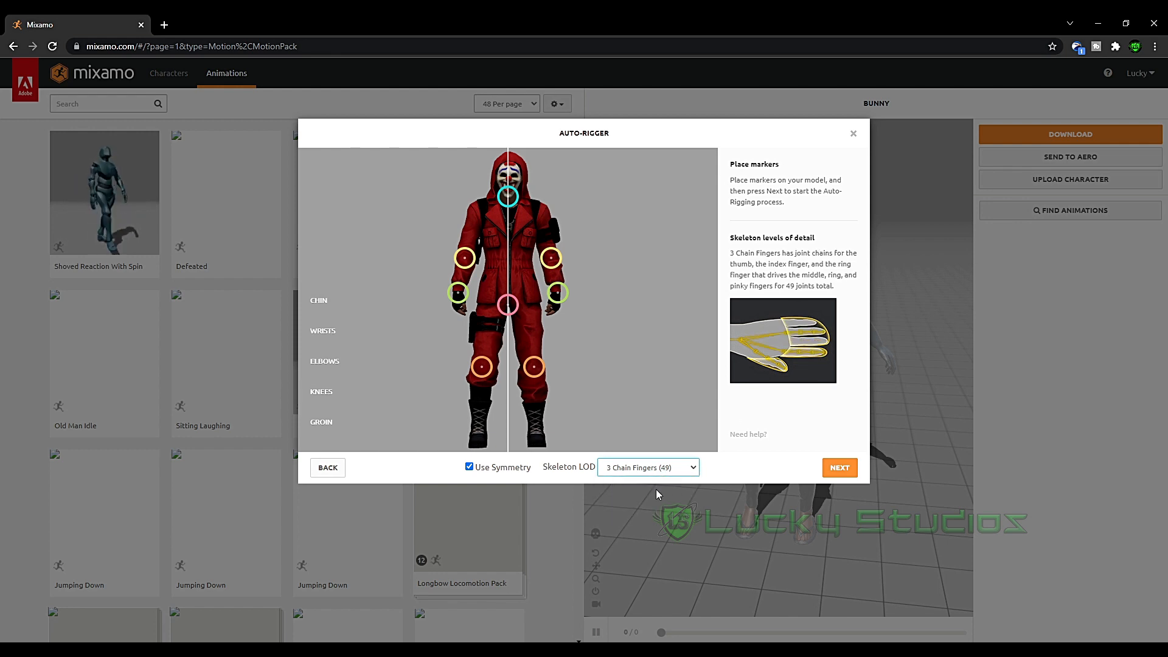
left_click(666, 468)
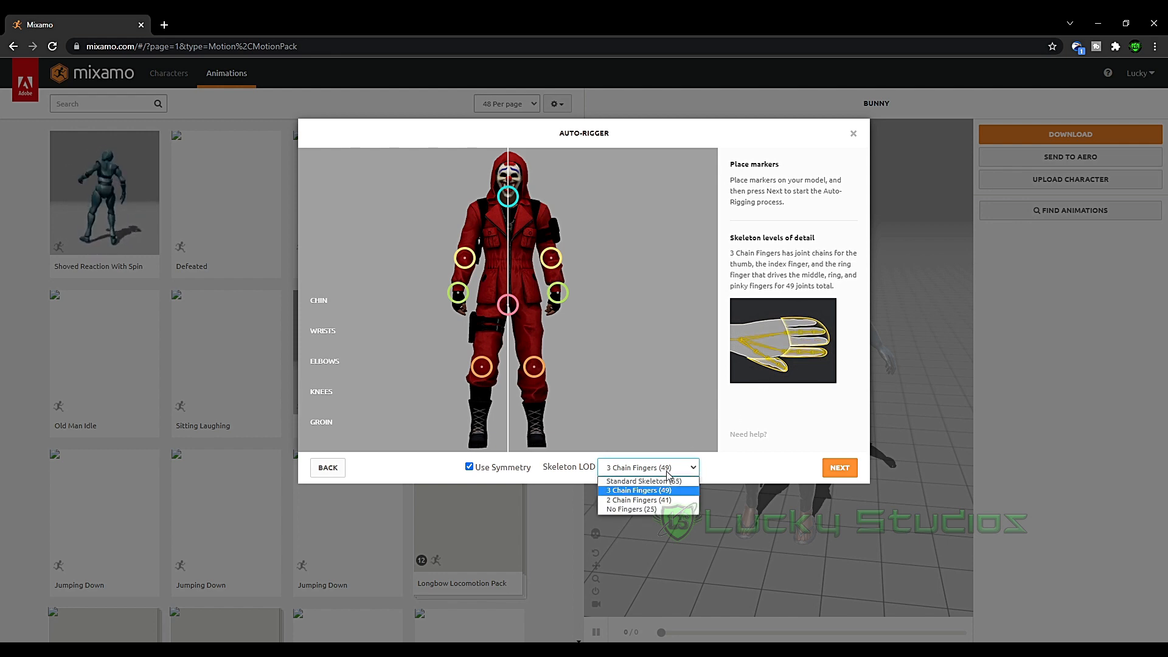
left_click(660, 480)
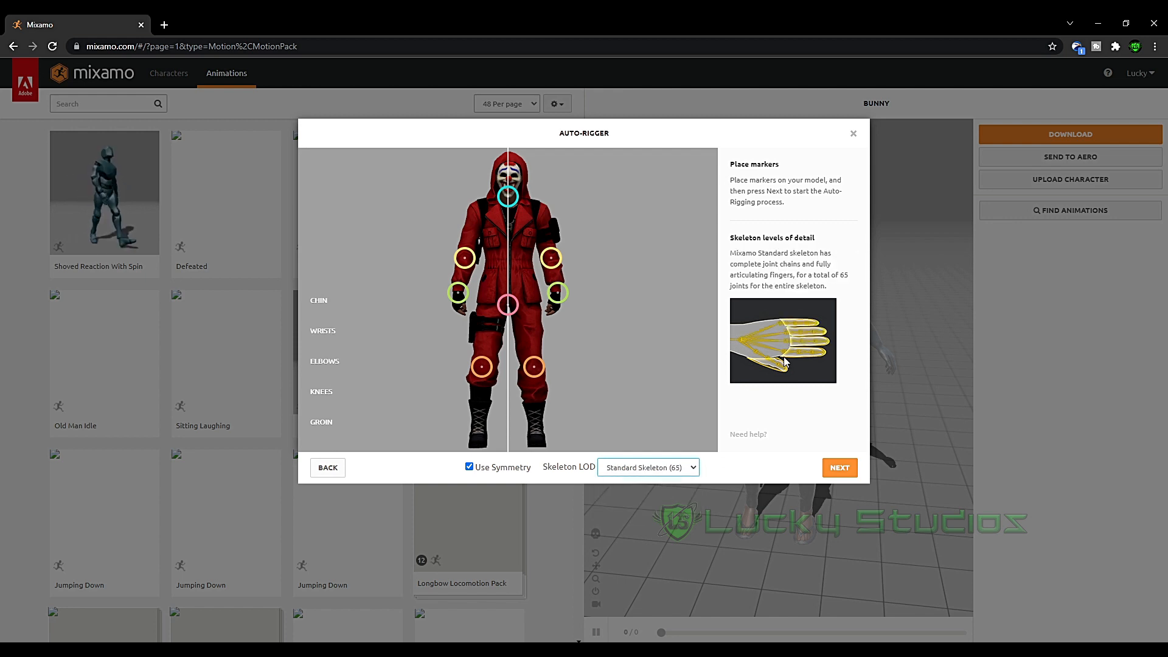
left_click(661, 467)
left_click(645, 499)
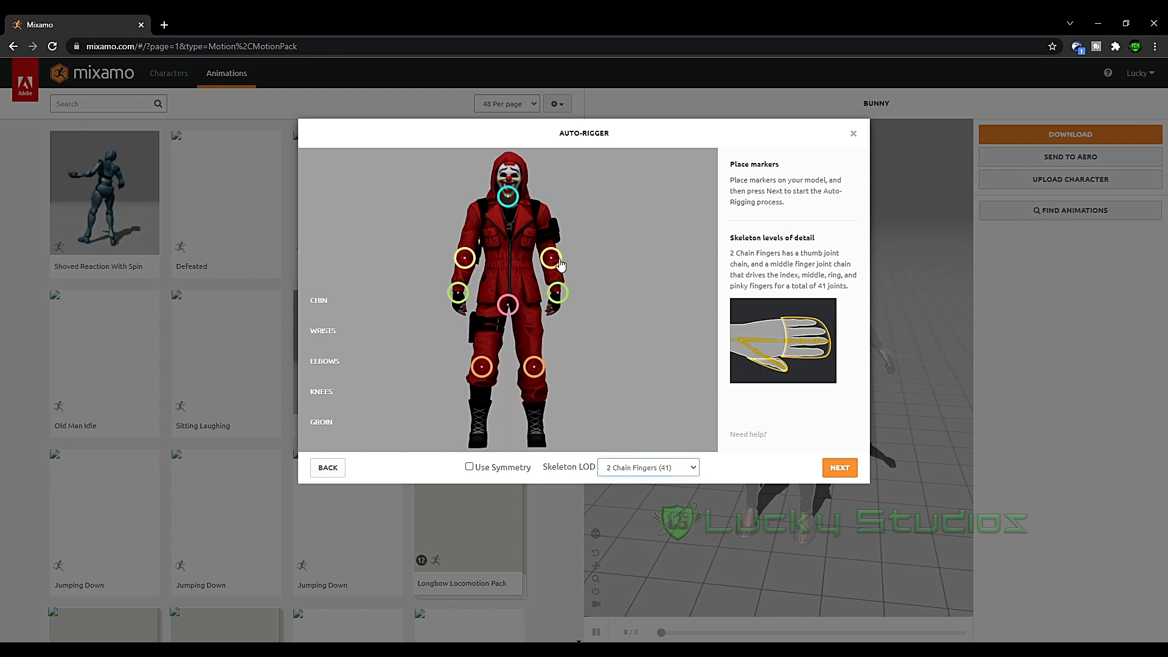
- Fine-tune the elbow markers with symmetry off, and auto-rig the character and accept the rig
mouse_move(560, 264)
left_mouse_down()
mouse_move(551, 258)
mouse_move(595, 246)
mouse_move(548, 258)
mouse_move(599, 240)
mouse_move(580, 265)
mouse_move(589, 255)
mouse_move(552, 265)
left_mouse_up()
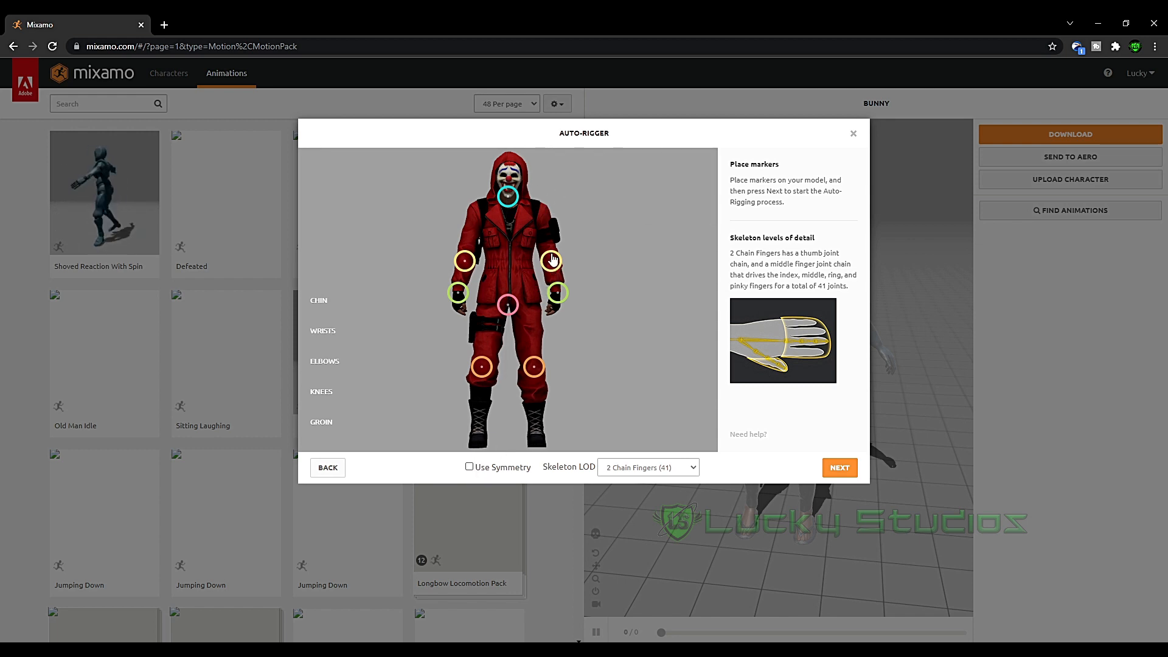
mouse_move(552, 261)
left_mouse_down()
mouse_move(550, 240)
mouse_move(550, 261)
left_mouse_up()
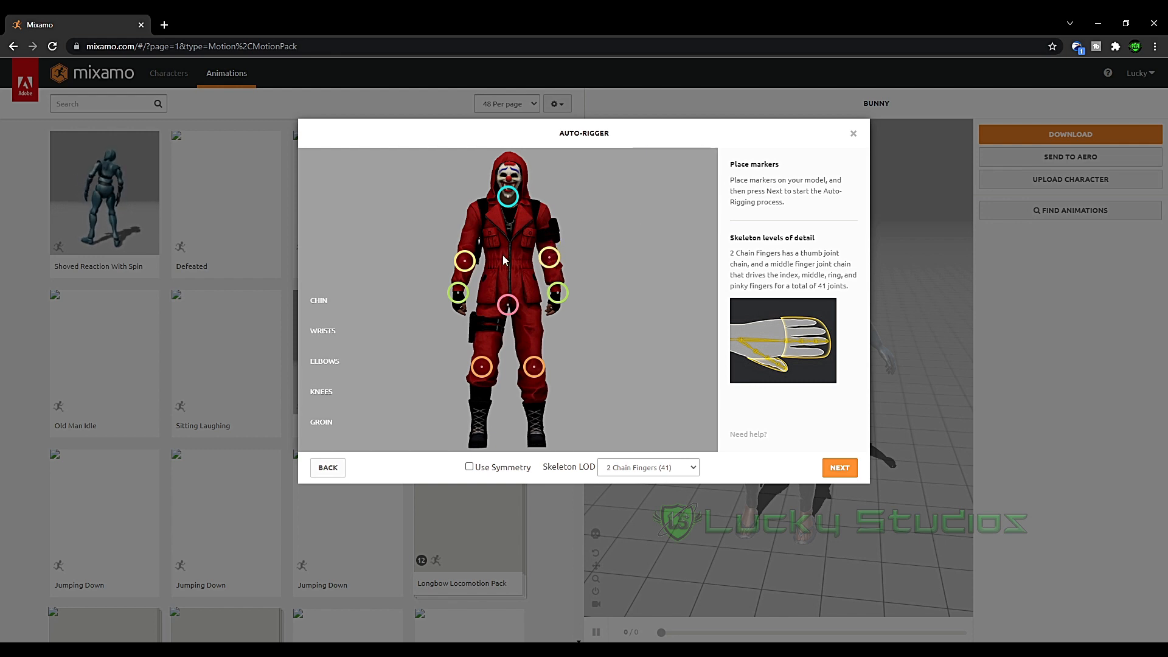
left_click(843, 467)
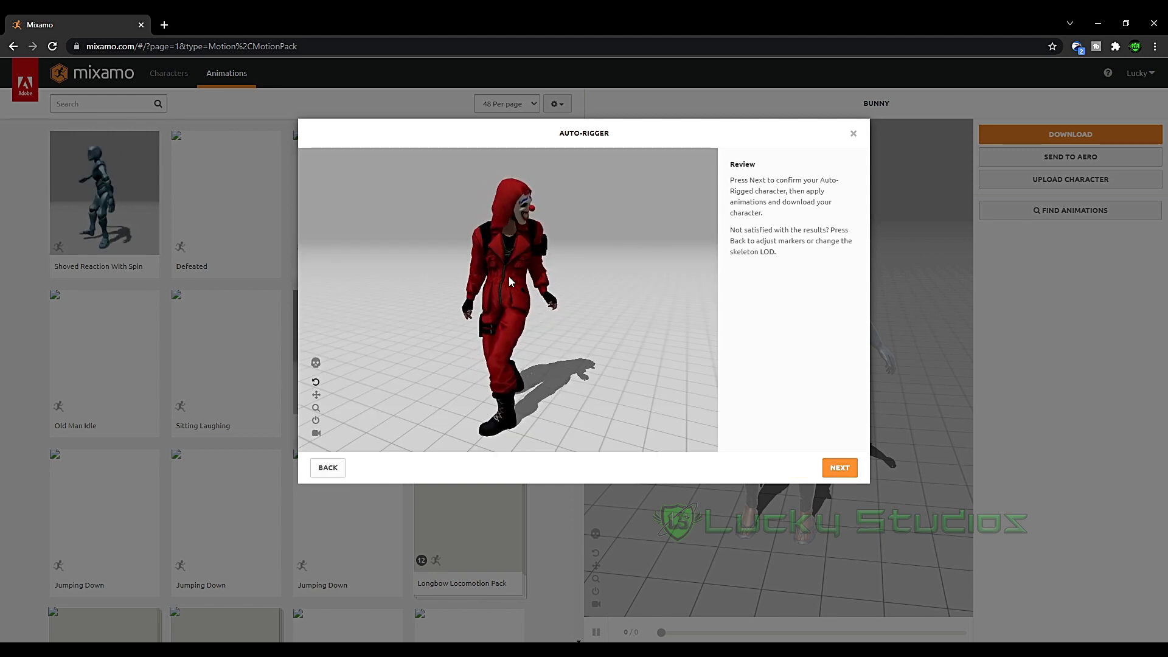
left_click(839, 467)
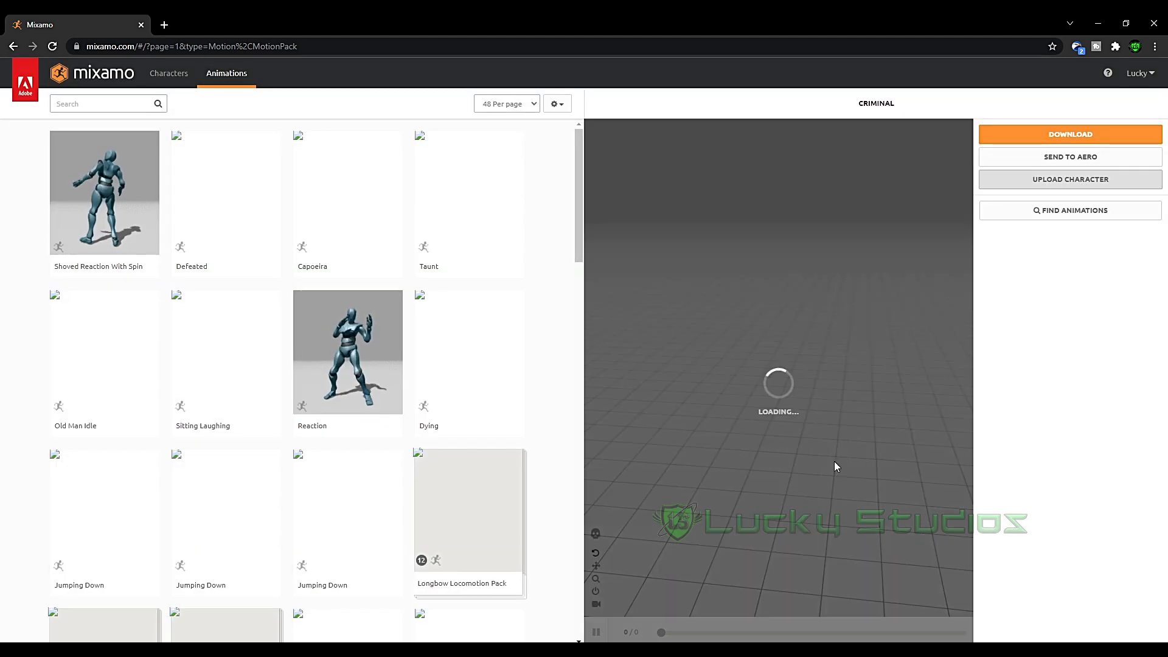
- Search the animations for "run" and apply the Running animation to the CRIMINAL character
scroll(5, 313, "down", 5)
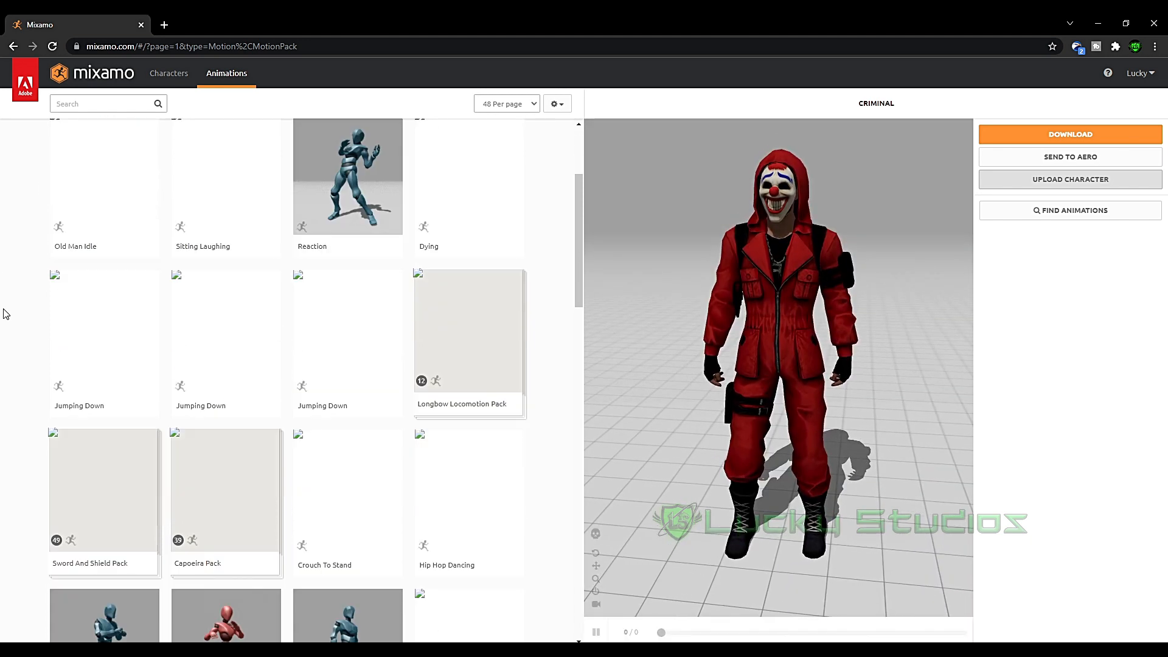
scroll(5, 313, "down", 5)
scroll(9, 319, "up", 10)
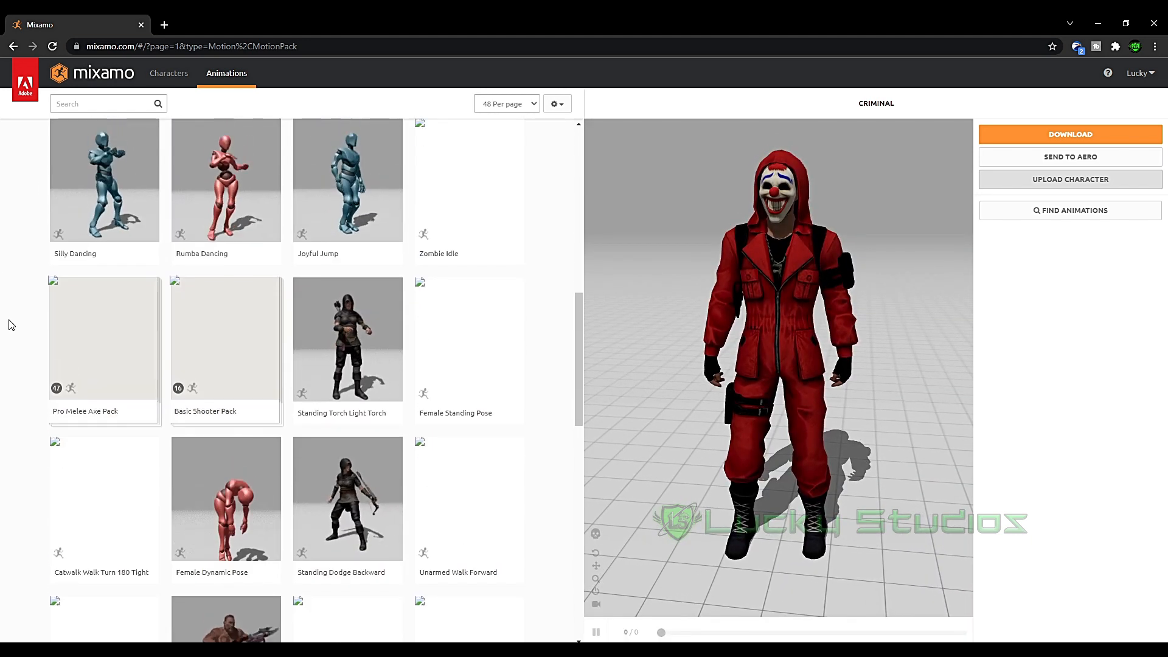
left_click(97, 104)
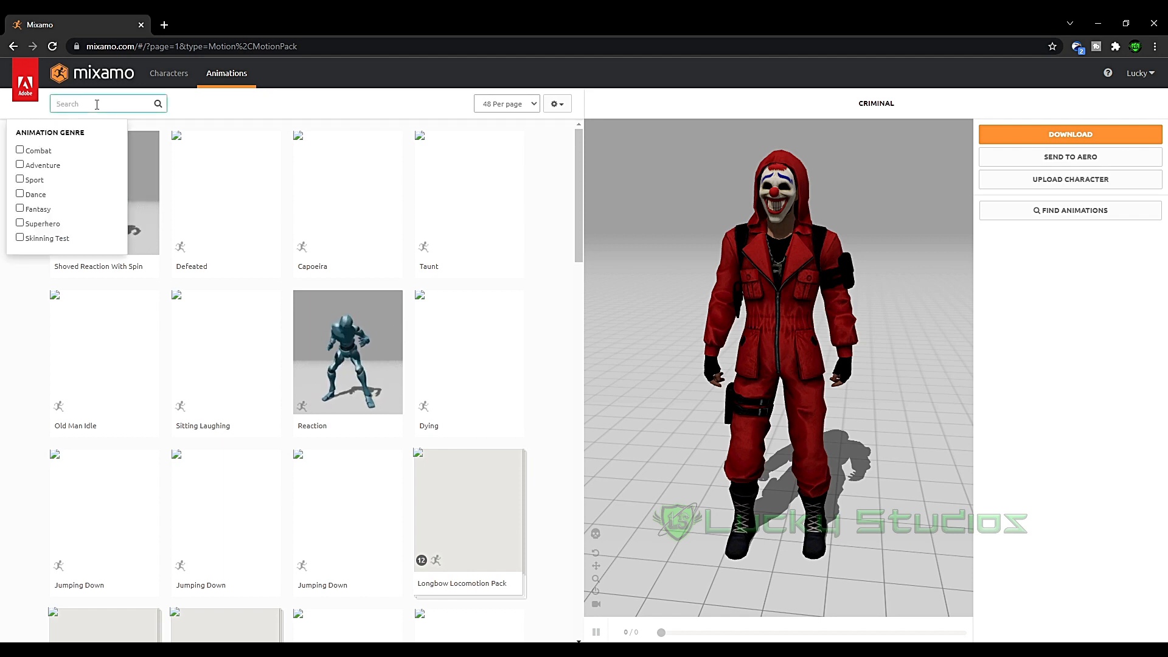
type("run")
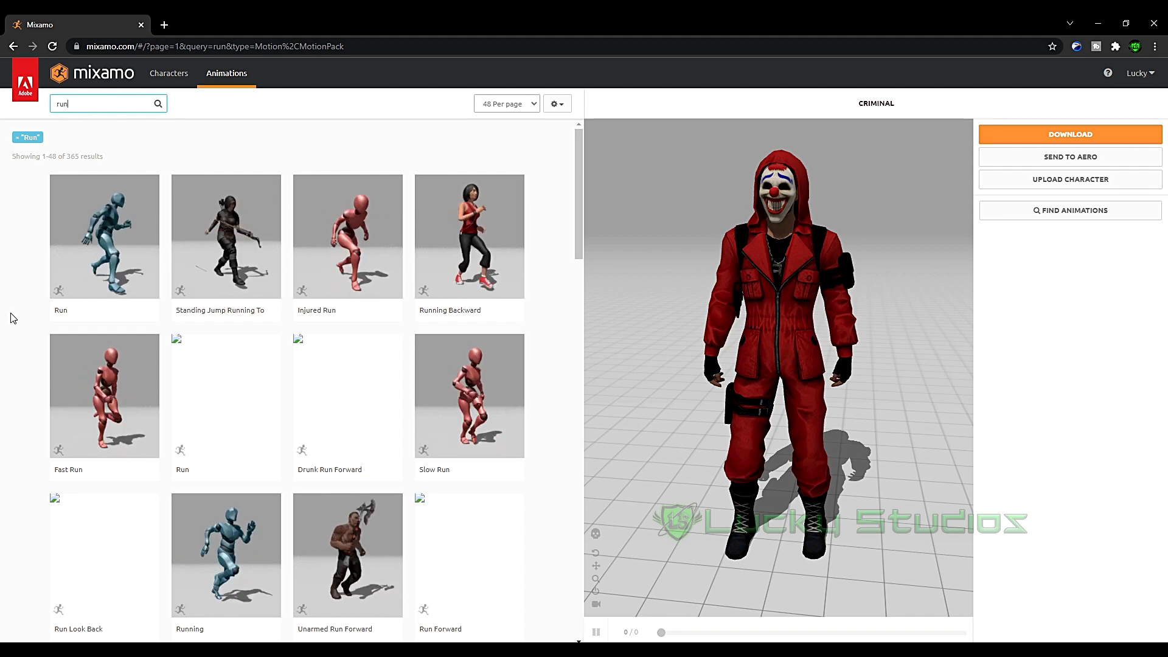
scroll(10, 318, "down", 2)
left_click(212, 433)
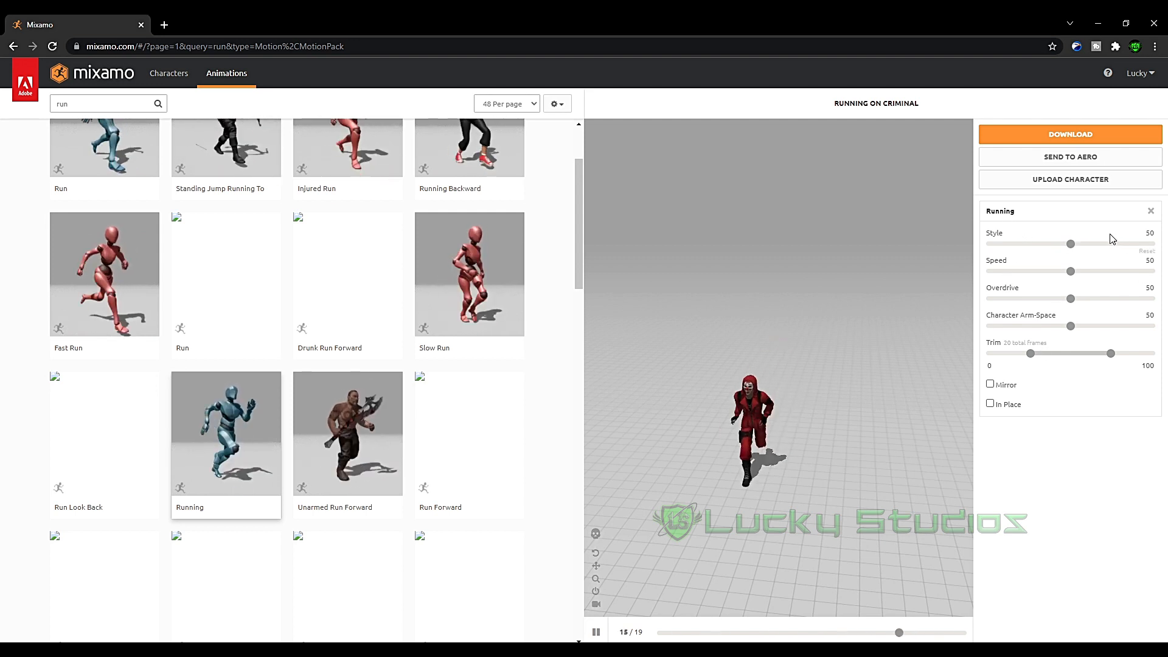
- Set the Running animation's Style to 24, Speed to 80, Overdrive to 21 and Character Arm-Space to 84
left_click_drag(1071, 244, 1040, 245)
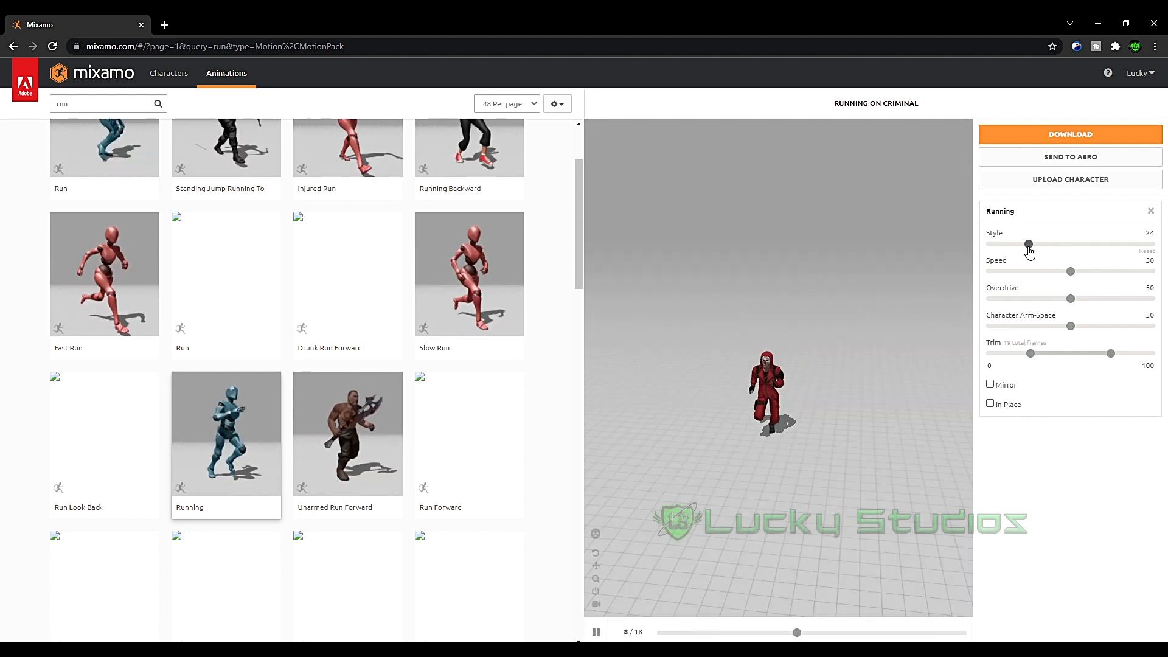
left_click_drag(1066, 267, 1075, 271)
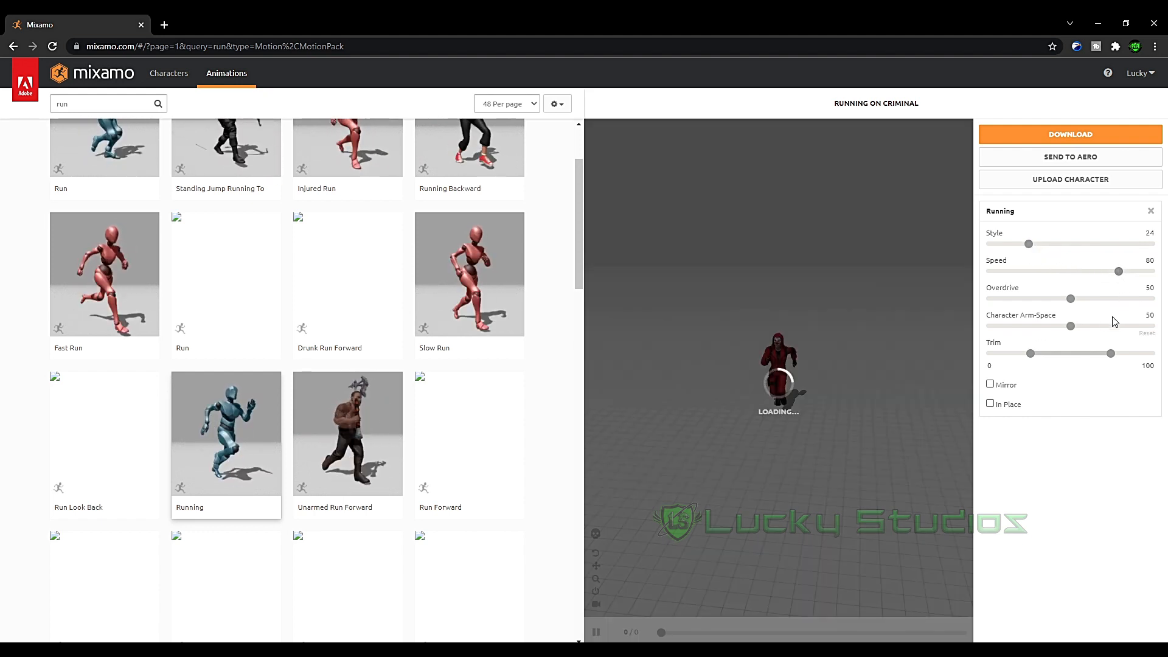
left_click_drag(1070, 299, 1120, 328)
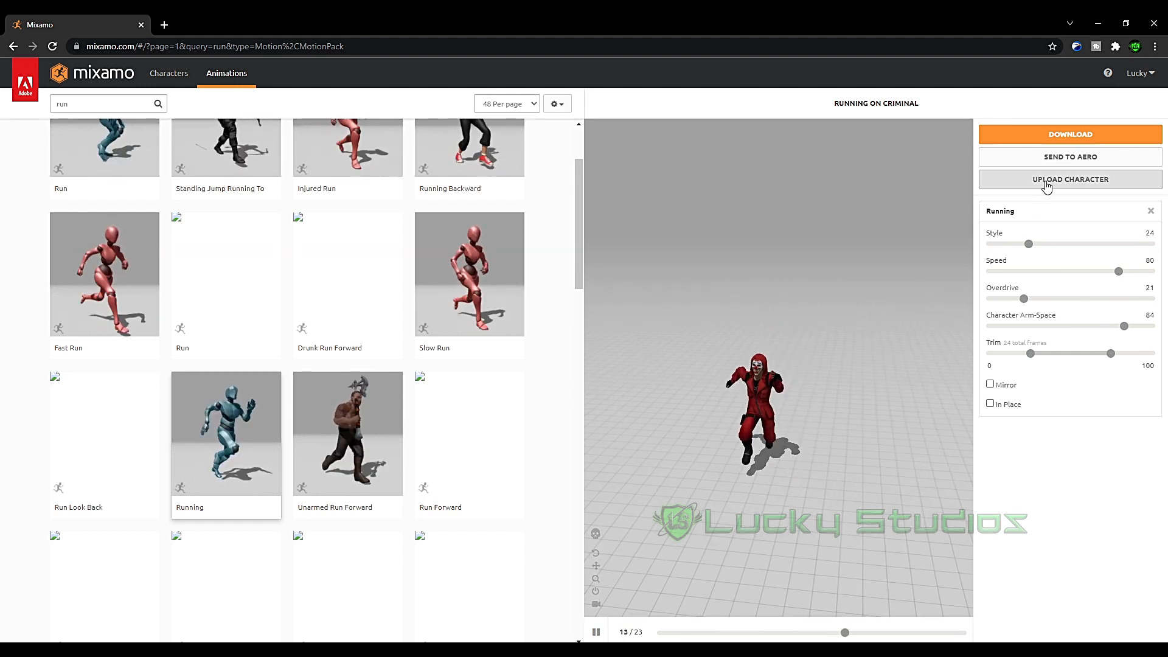
- Download the animated character as FBX Binary (.fbx) with skin, at 60 frames per second and without keyframe reduction
left_click(1054, 139)
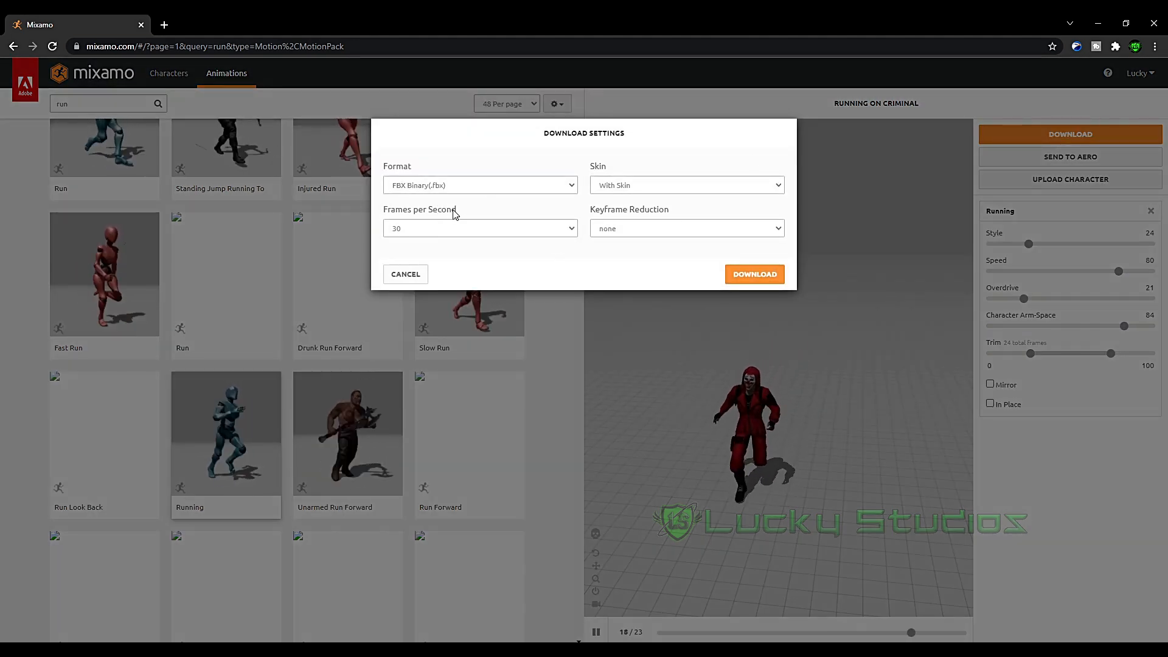
left_click(480, 230)
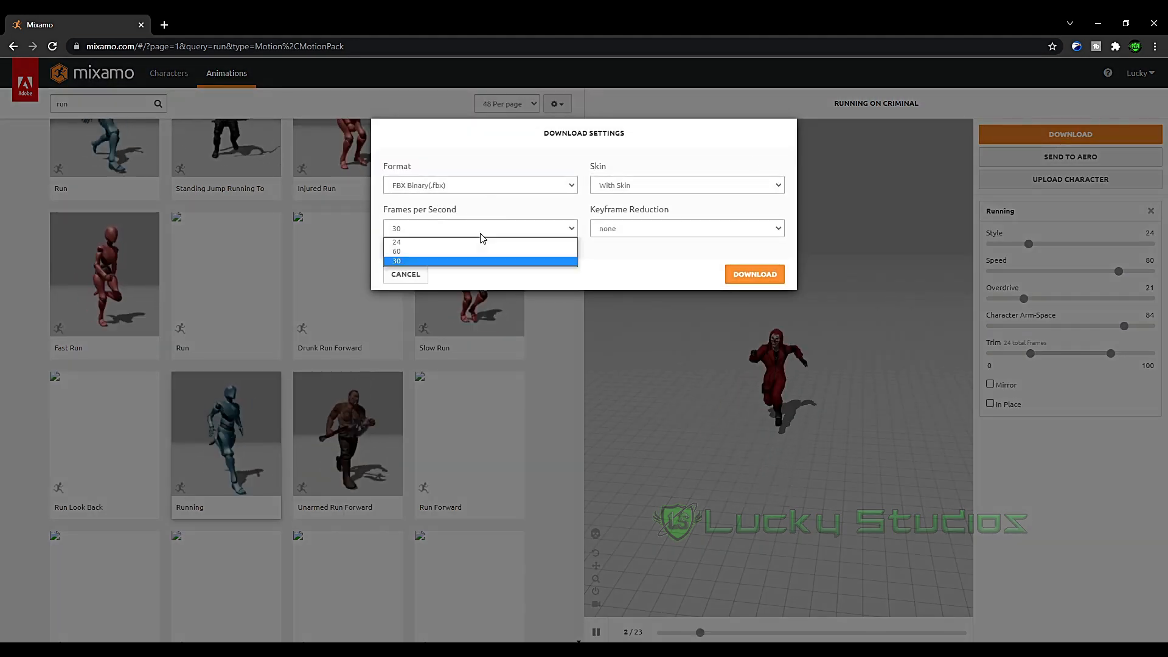
left_click(454, 251)
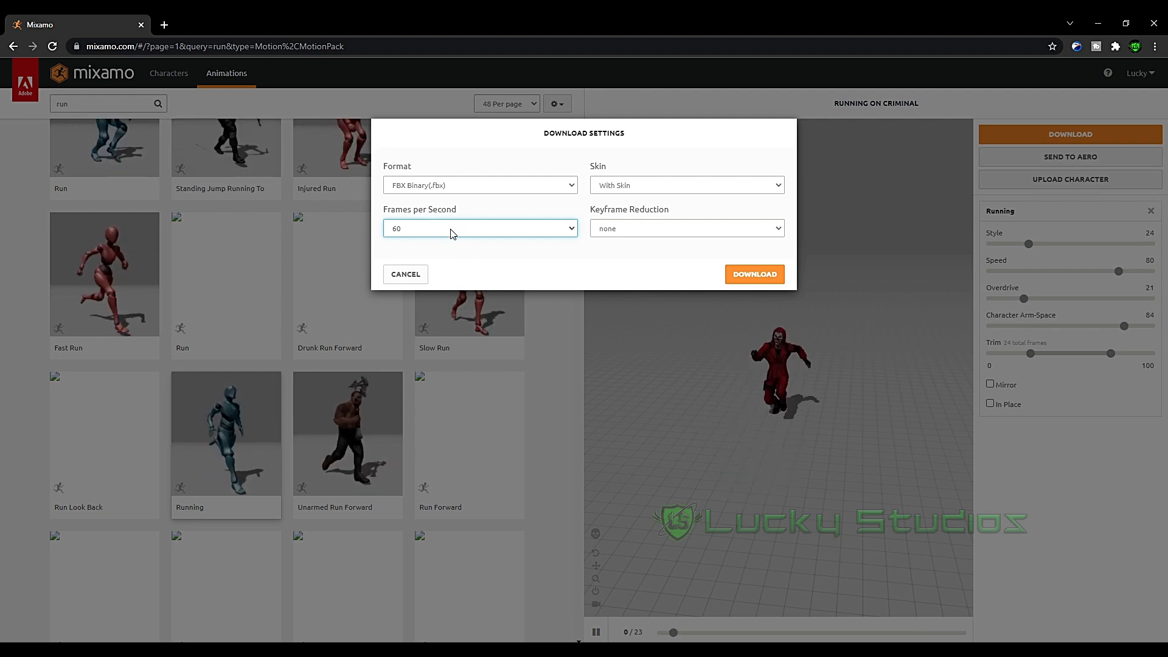
left_click(450, 185)
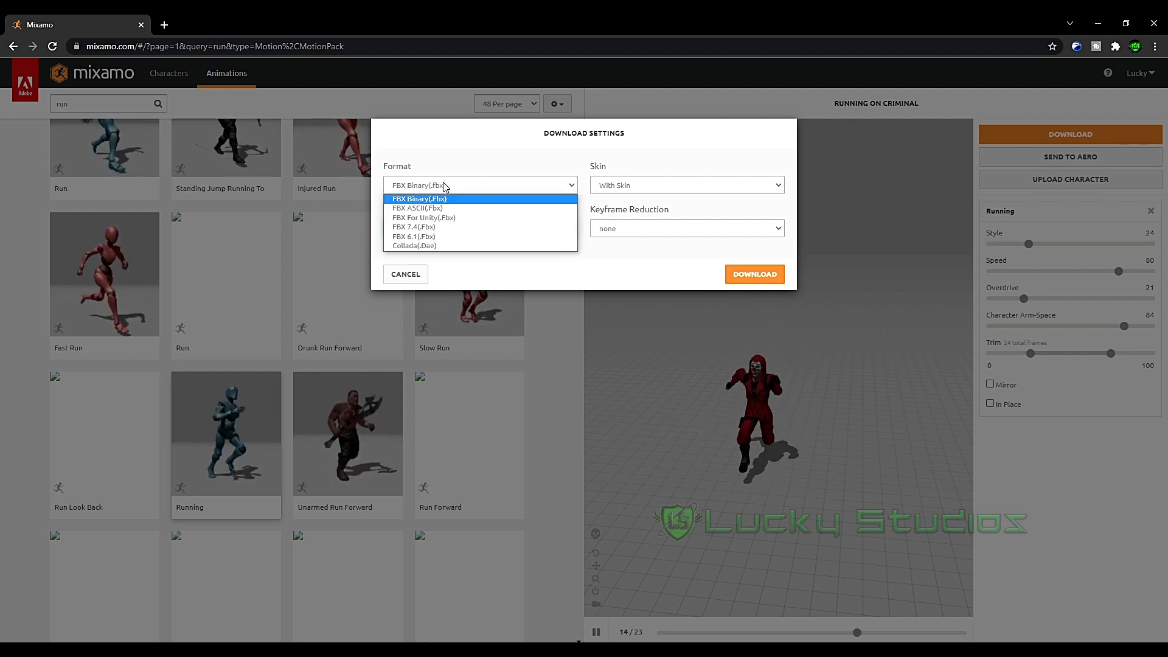
left_click(443, 201)
left_click(626, 185)
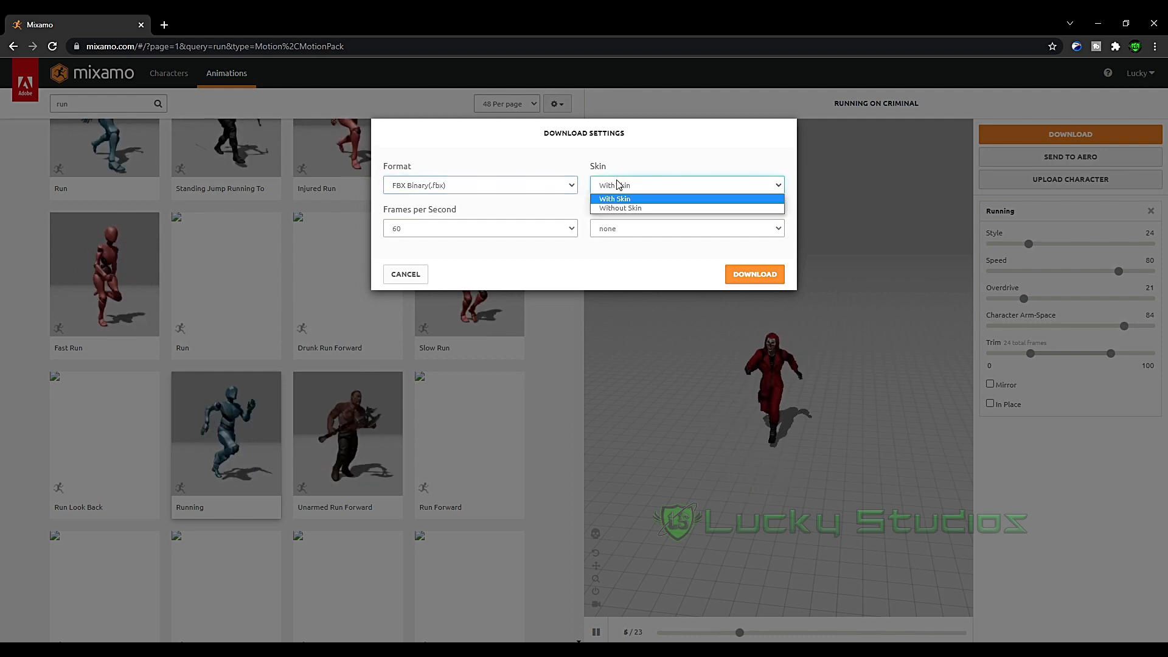
left_click(624, 196)
left_click(648, 228)
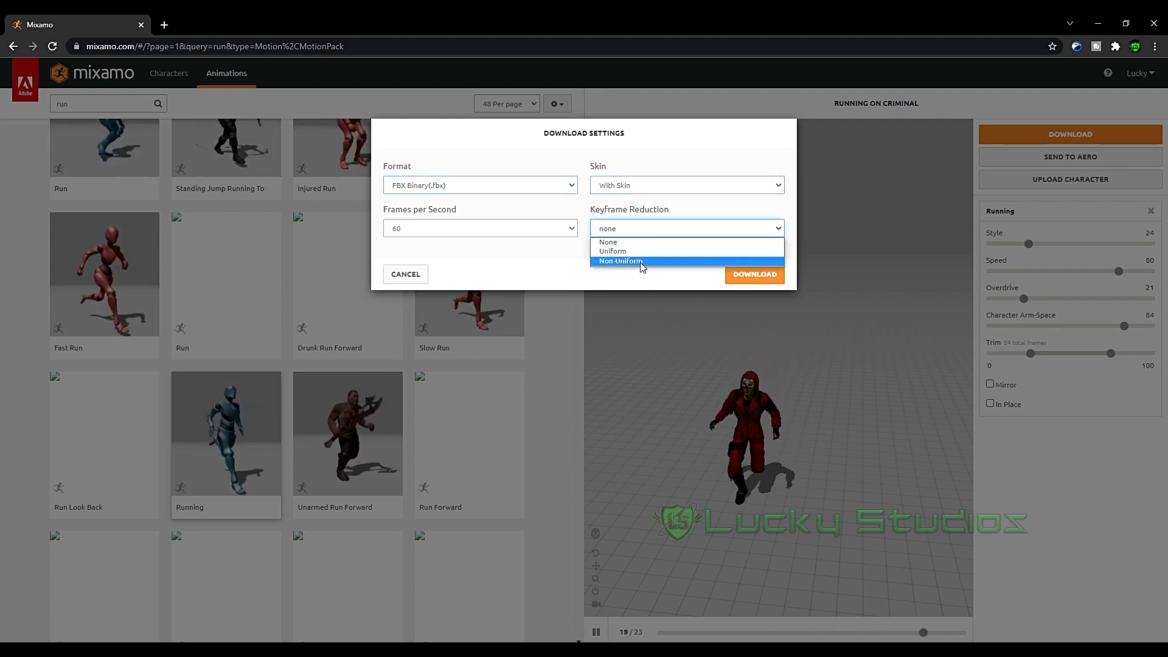
left_click(625, 243)
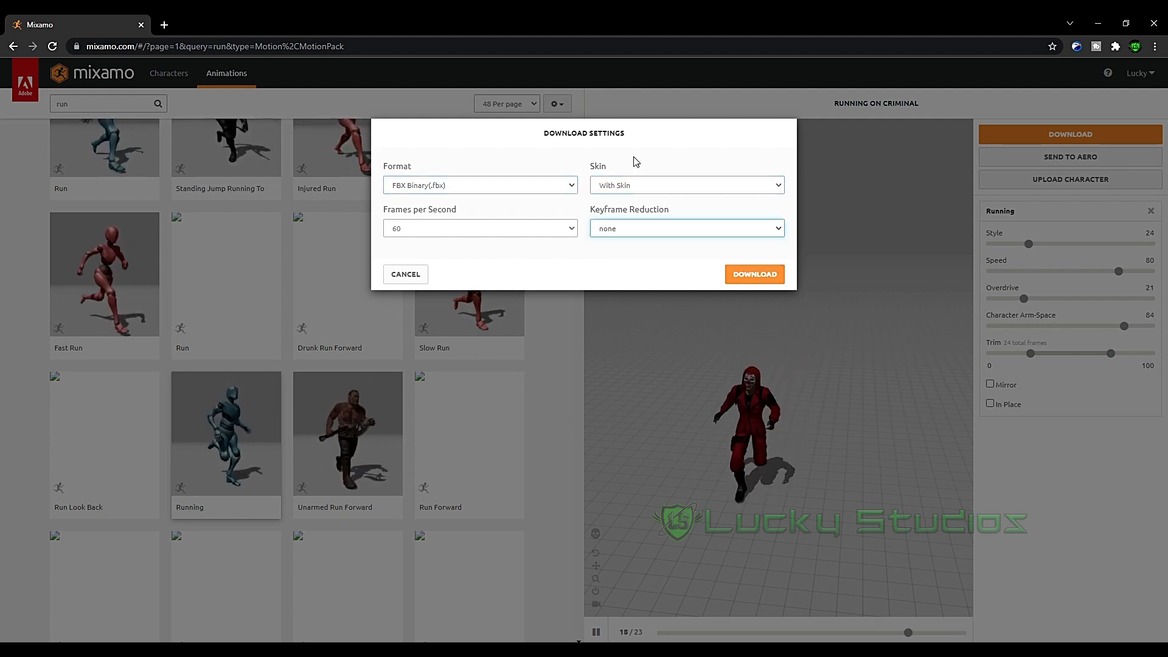
left_click(746, 274)
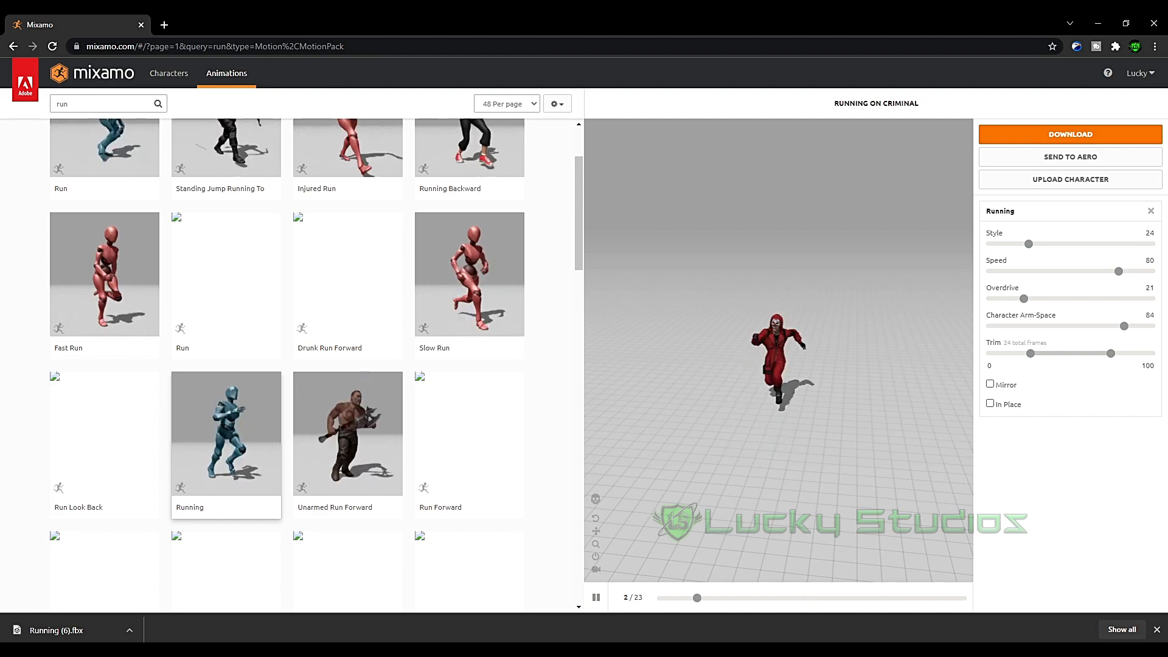
- Switch to Blender and delete the default cube, camera and light from the scene
mouse_move(433, 650)
left_click(433, 605)
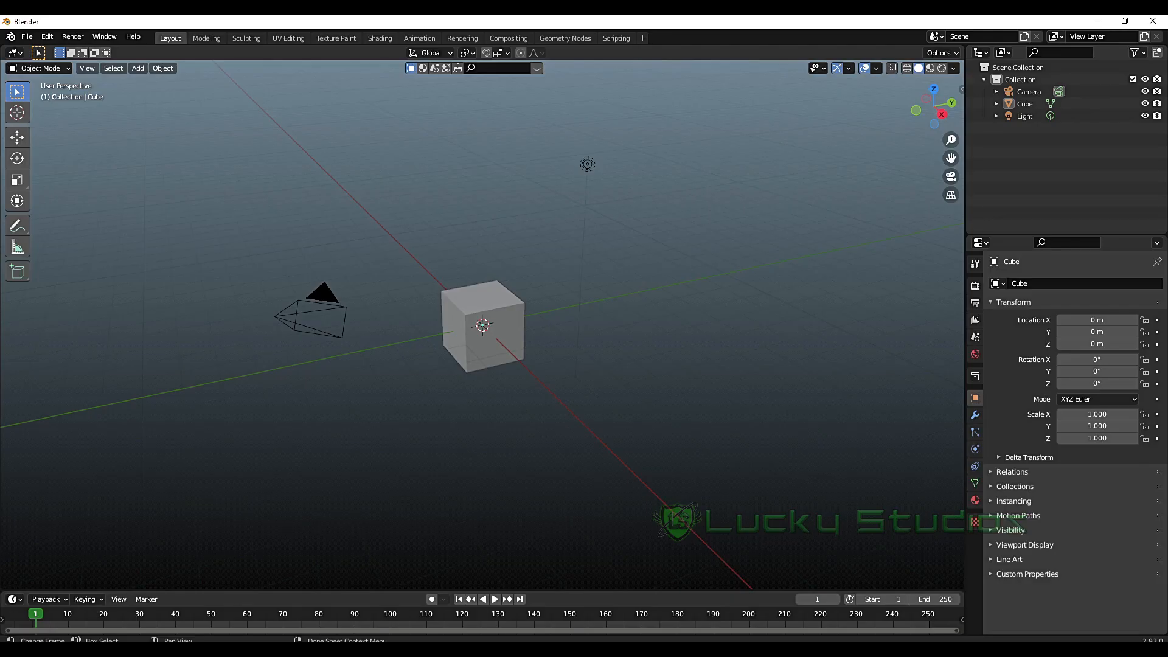
scroll(559, 322, "down", 1)
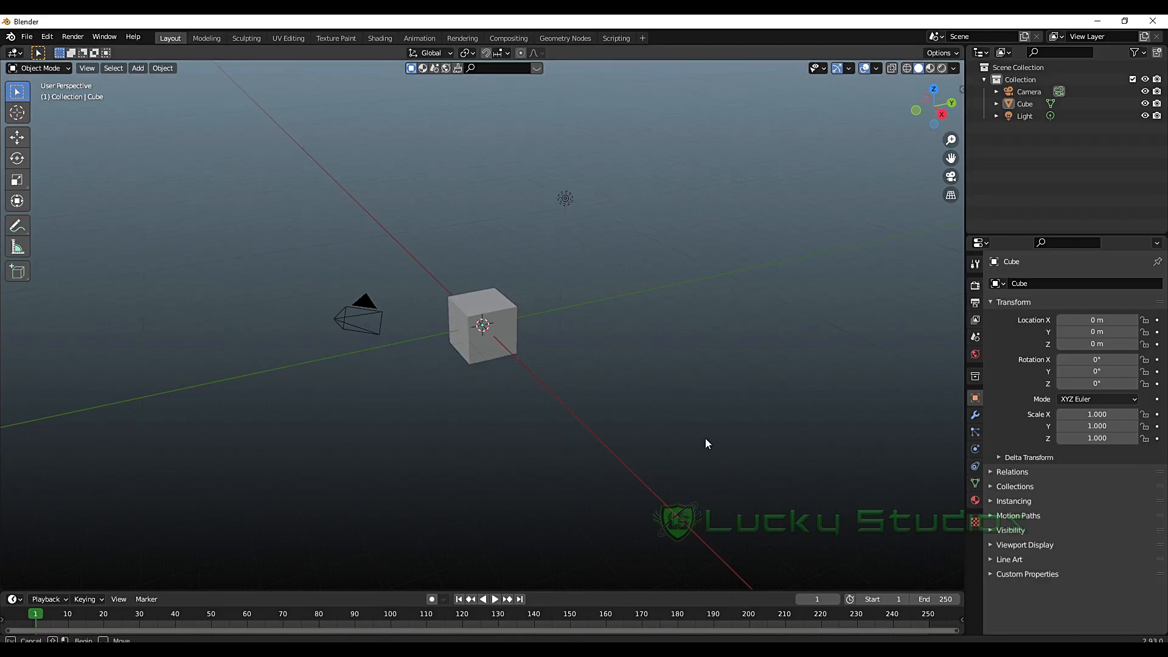
key("a")
key("Delete")
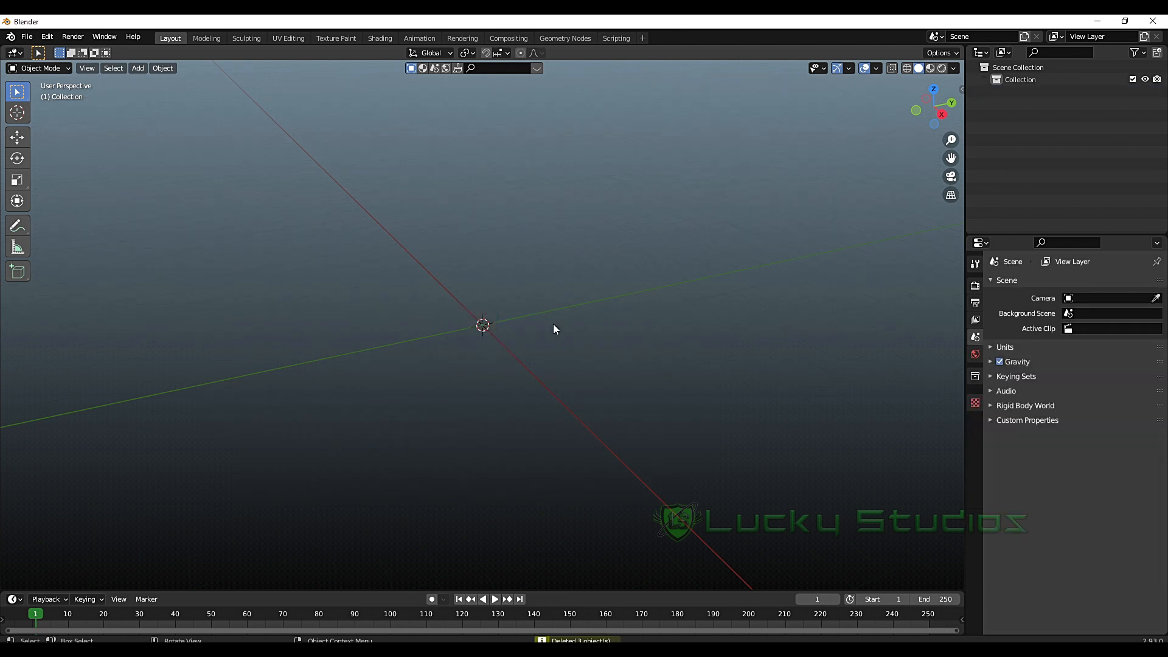
- Import the FBX file Backflip.fbx from the Downloads folder
left_click(28, 37)
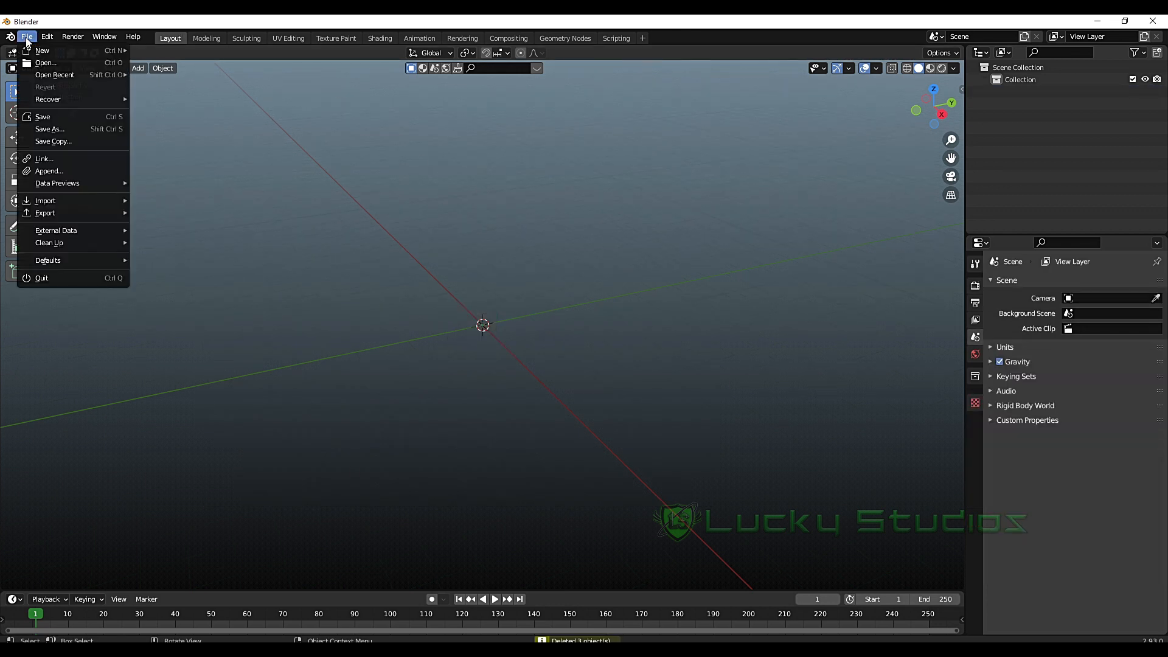
mouse_move(73, 204)
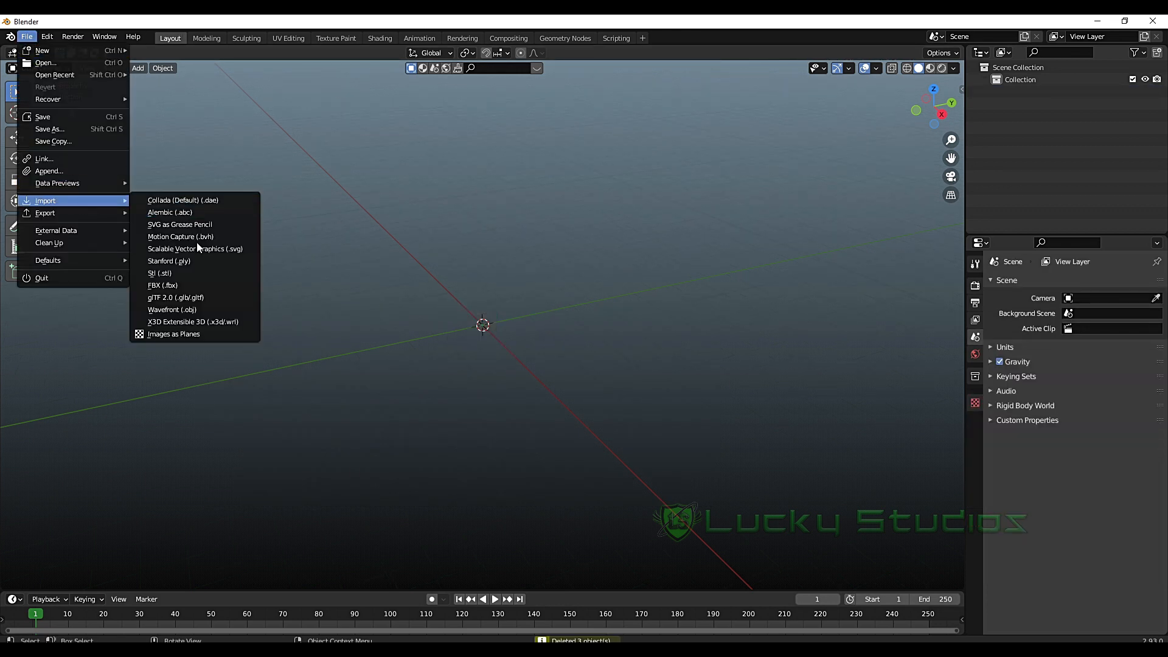
left_click(173, 286)
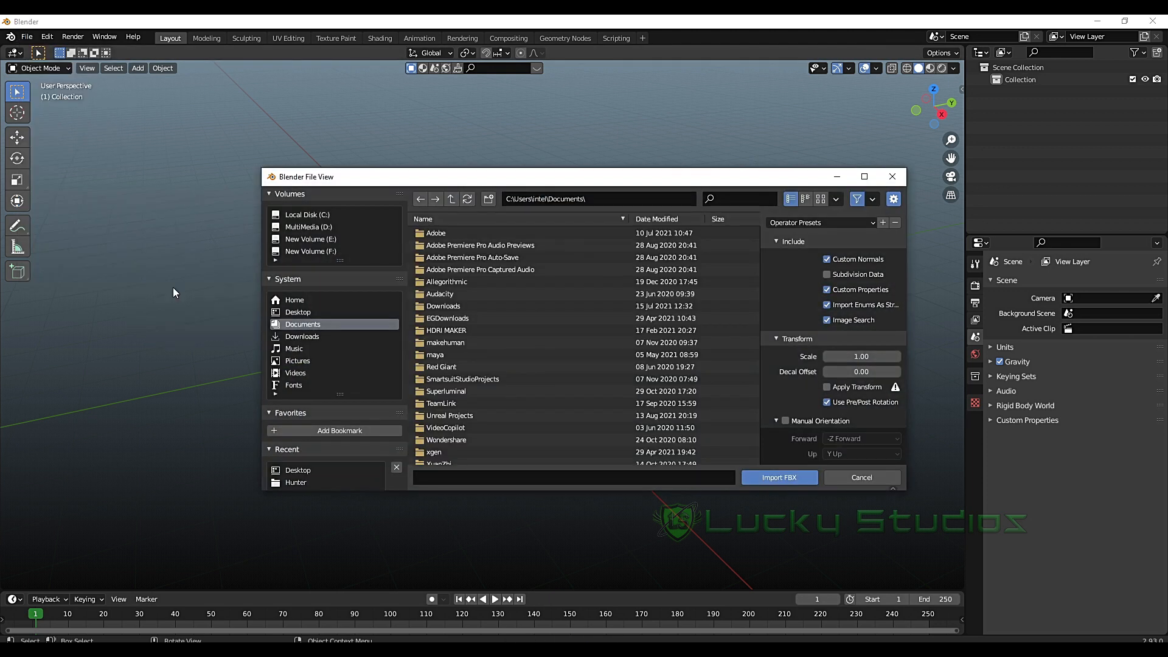
left_click(315, 336)
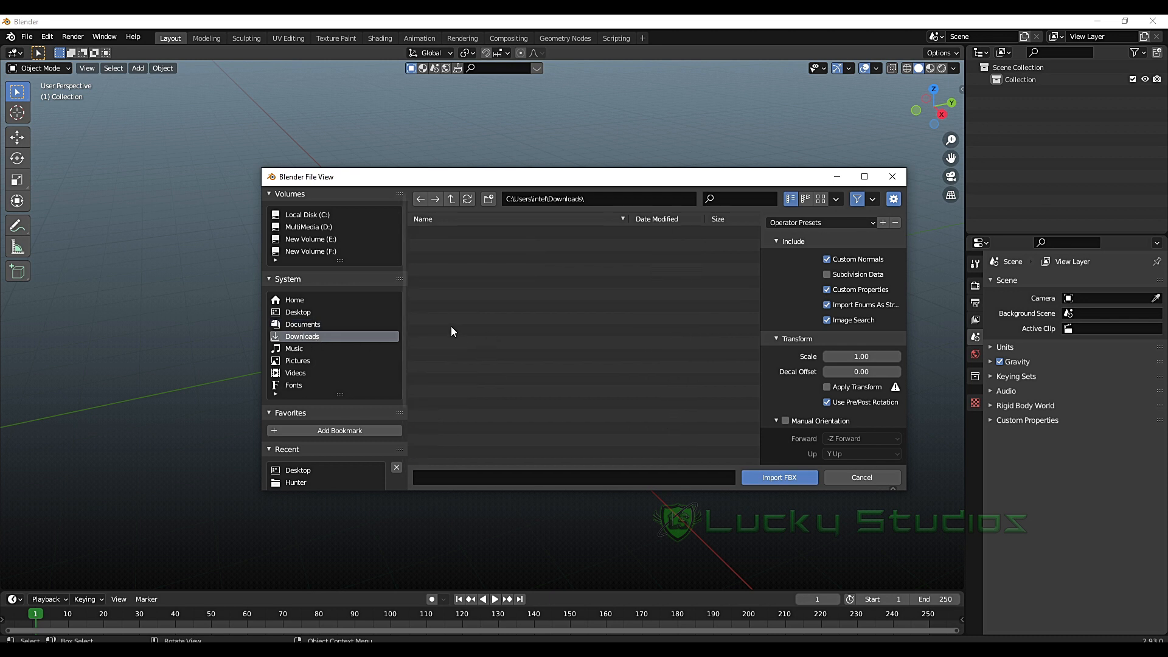
scroll(483, 332, "down", 5)
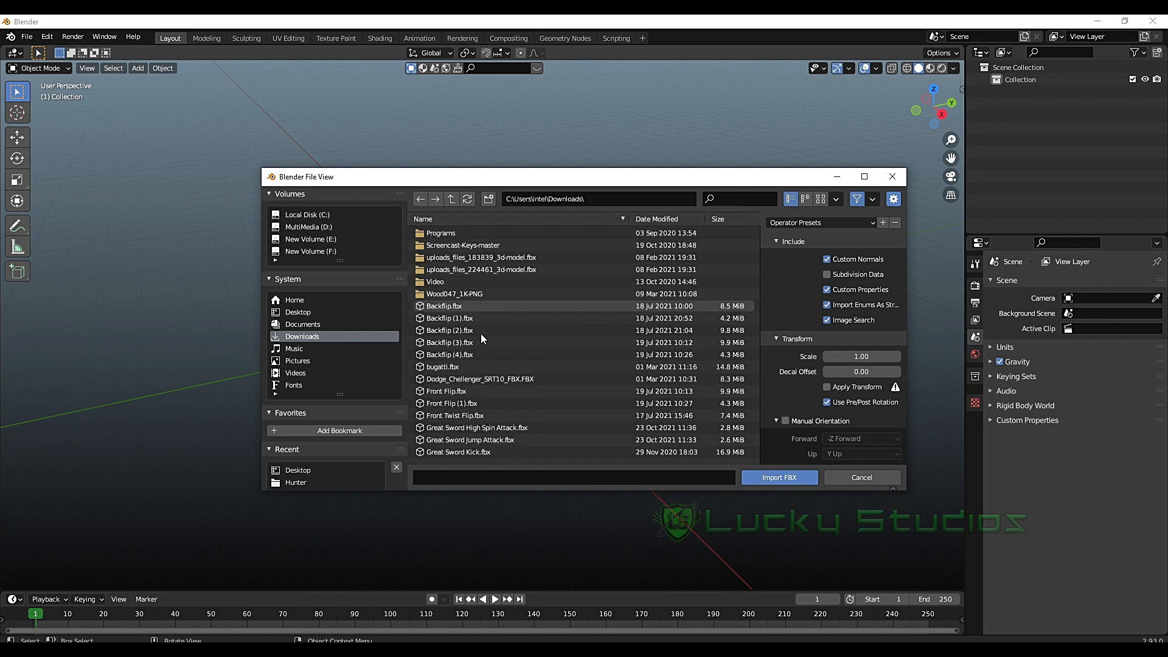
scroll(483, 338, "down", 1)
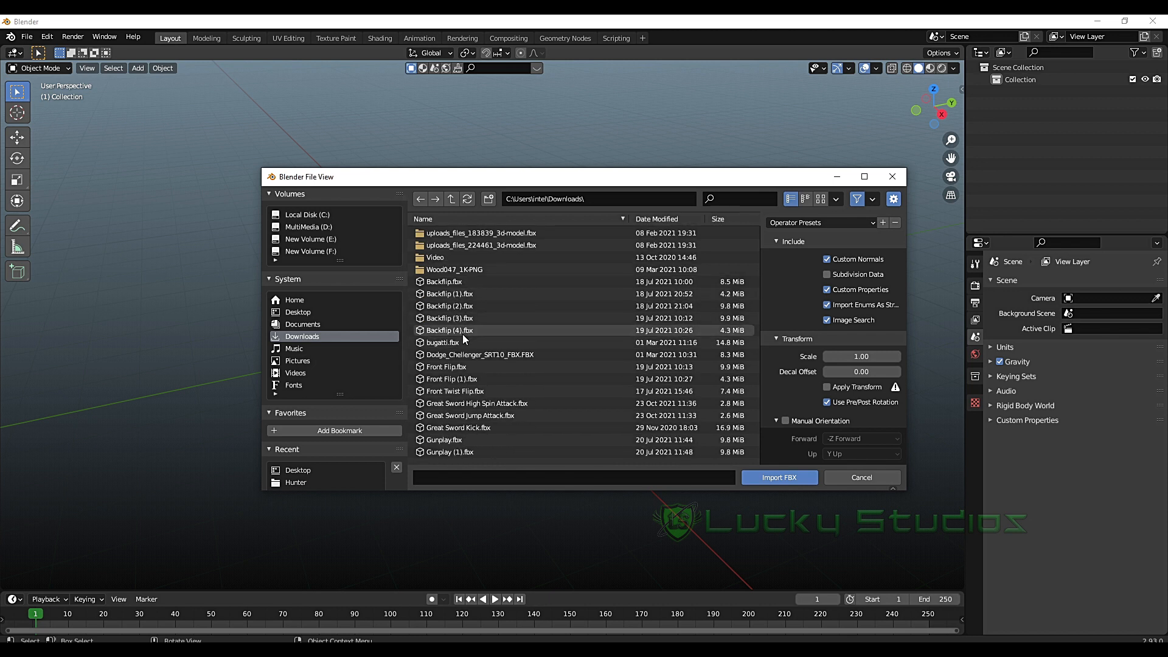
double_click(460, 283)
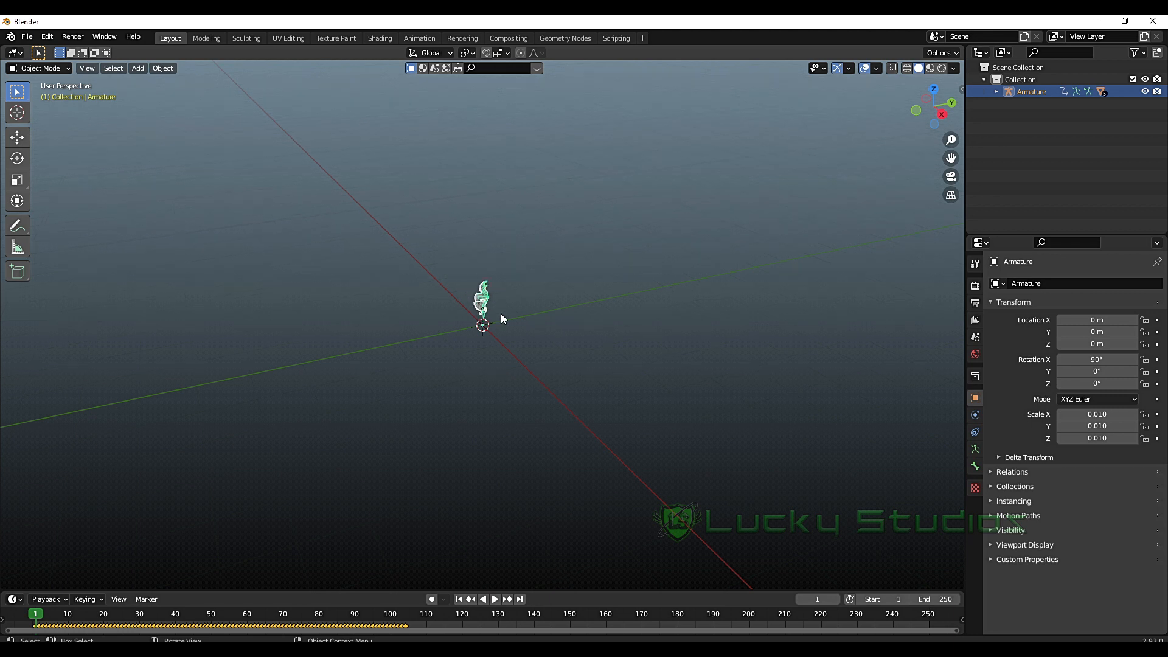
- Import Running.fbx from the Downloads folder as a second animated character
left_click(27, 36)
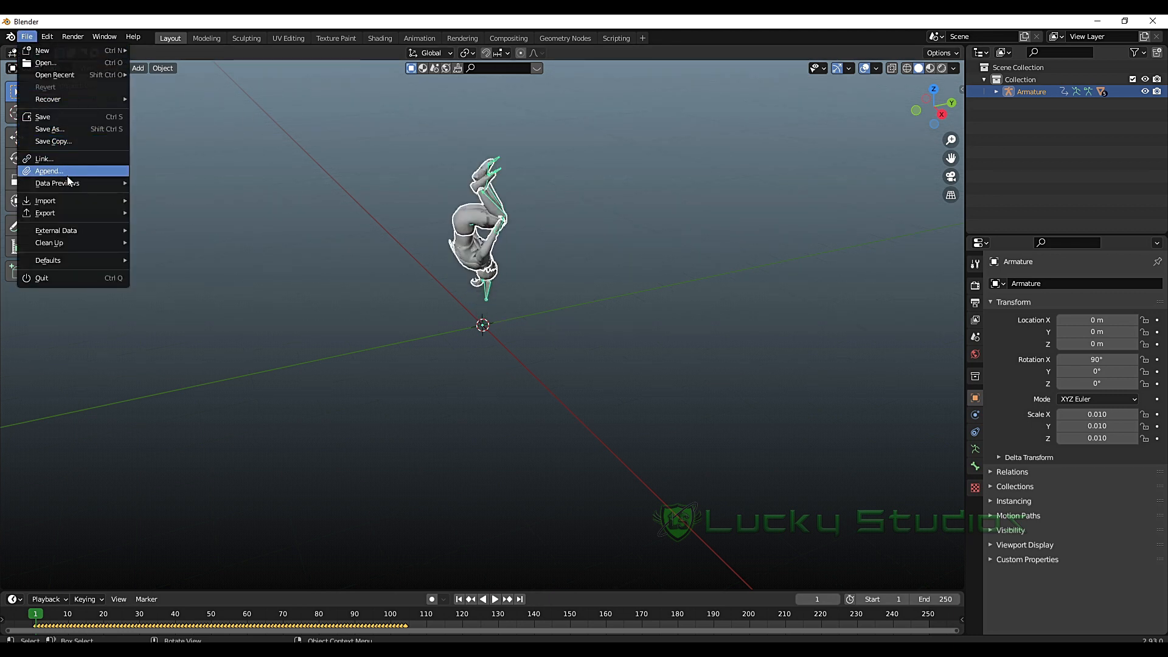
mouse_move(74, 199)
left_click(194, 286)
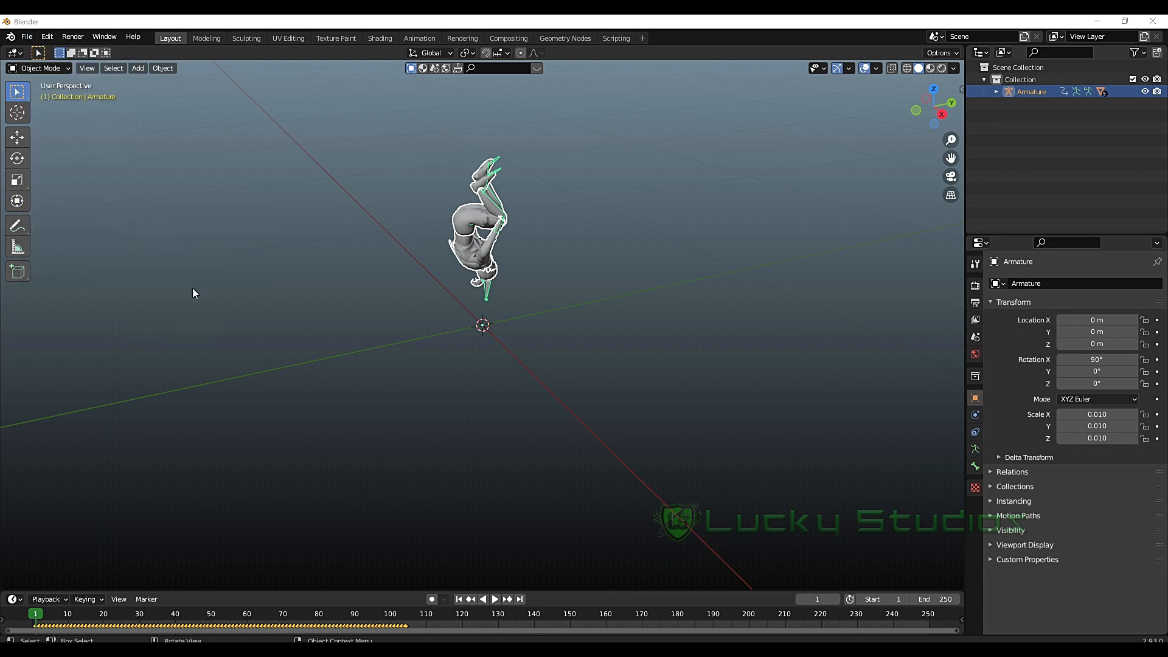
scroll(523, 368, "down", 10)
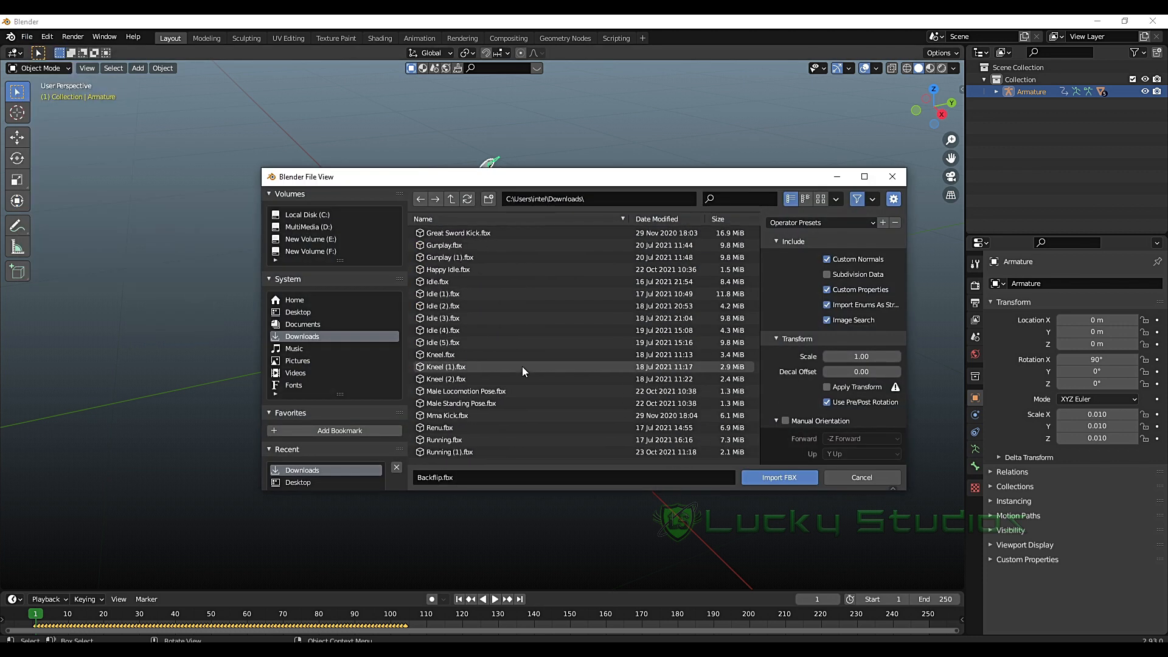
scroll(489, 366, "down", 6)
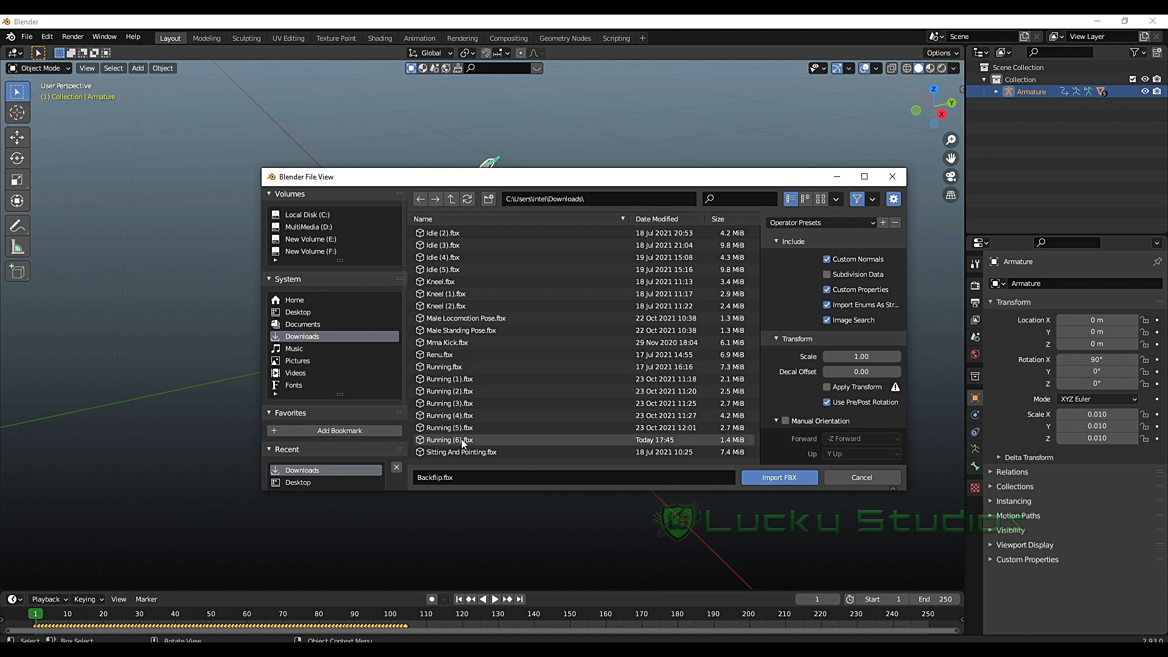
double_click(459, 366)
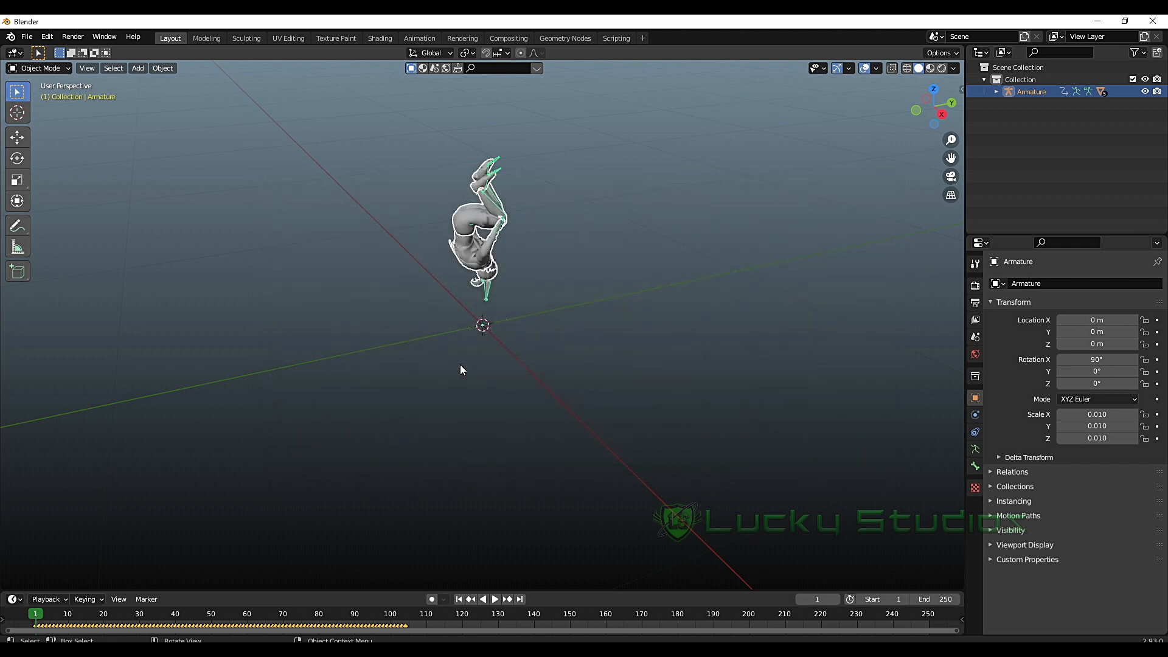
- Hide the backflip character and its armature in the viewport
scroll(460, 320, "down", 1)
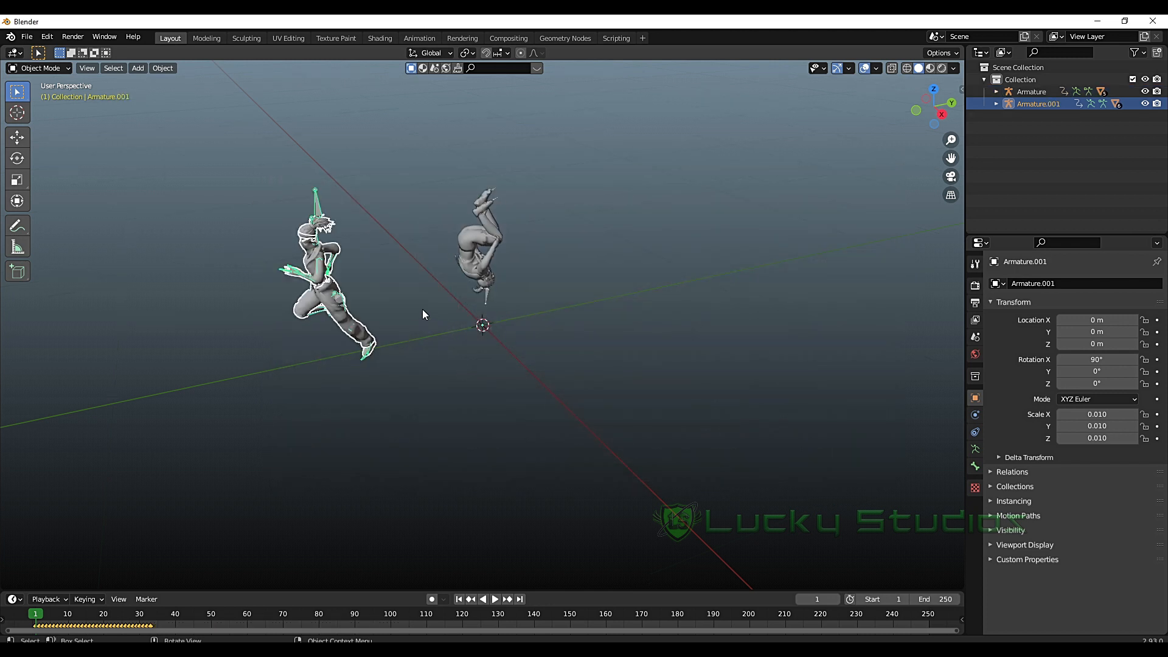
middle_click_drag(388, 294, 420, 282)
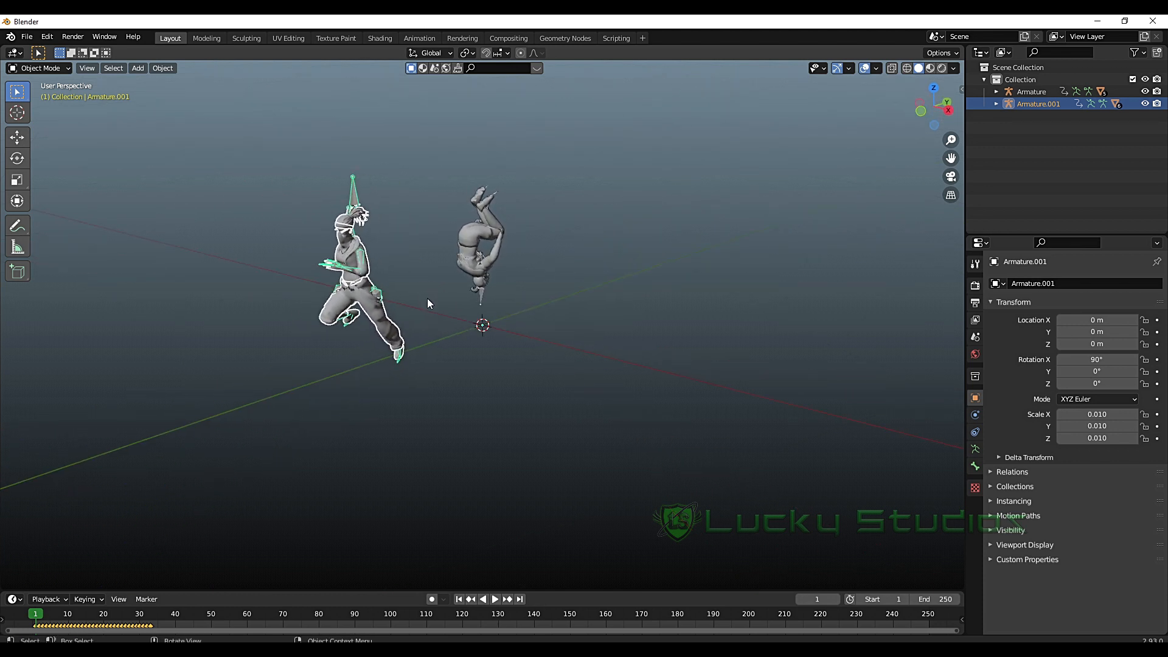
left_click_drag(569, 160, 462, 361)
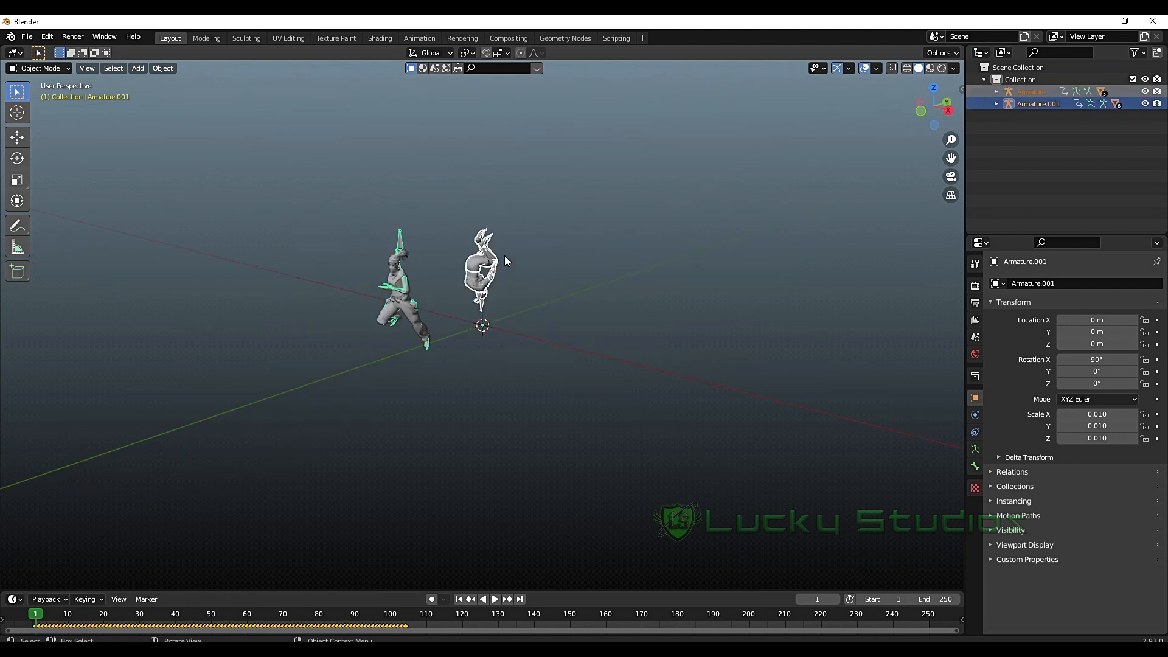
left_click(528, 213)
left_click_drag(532, 196, 451, 299)
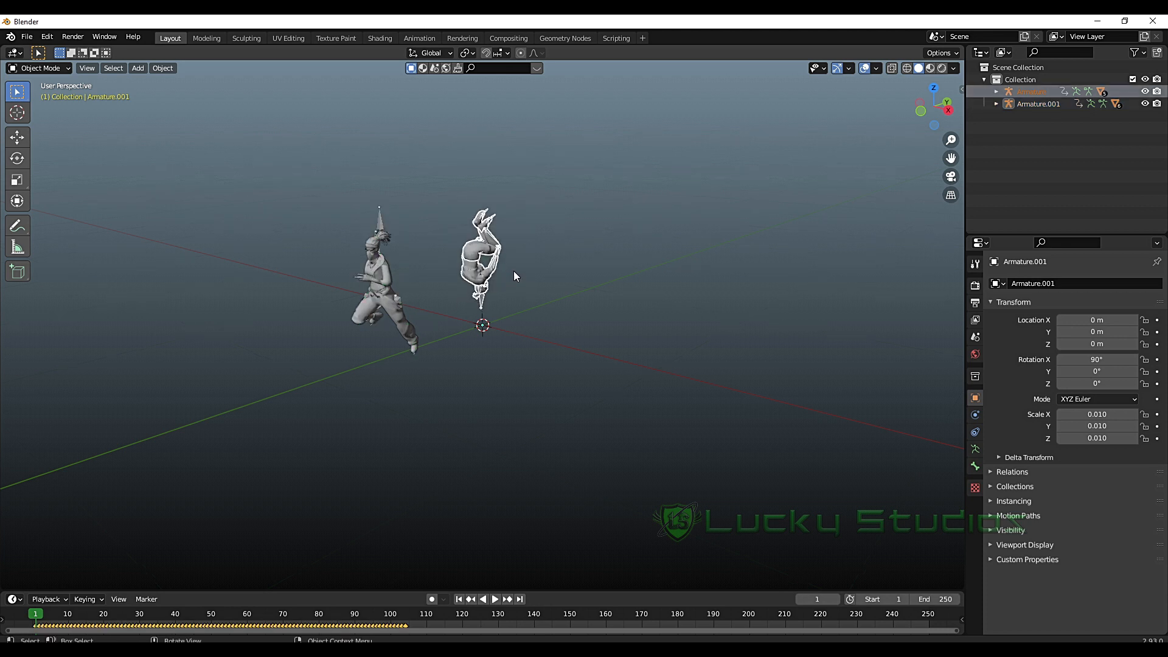
key("h")
- Select the running character with its armature, enlarge the timeline area and play back the animation
left_click_drag(313, 183, 460, 366)
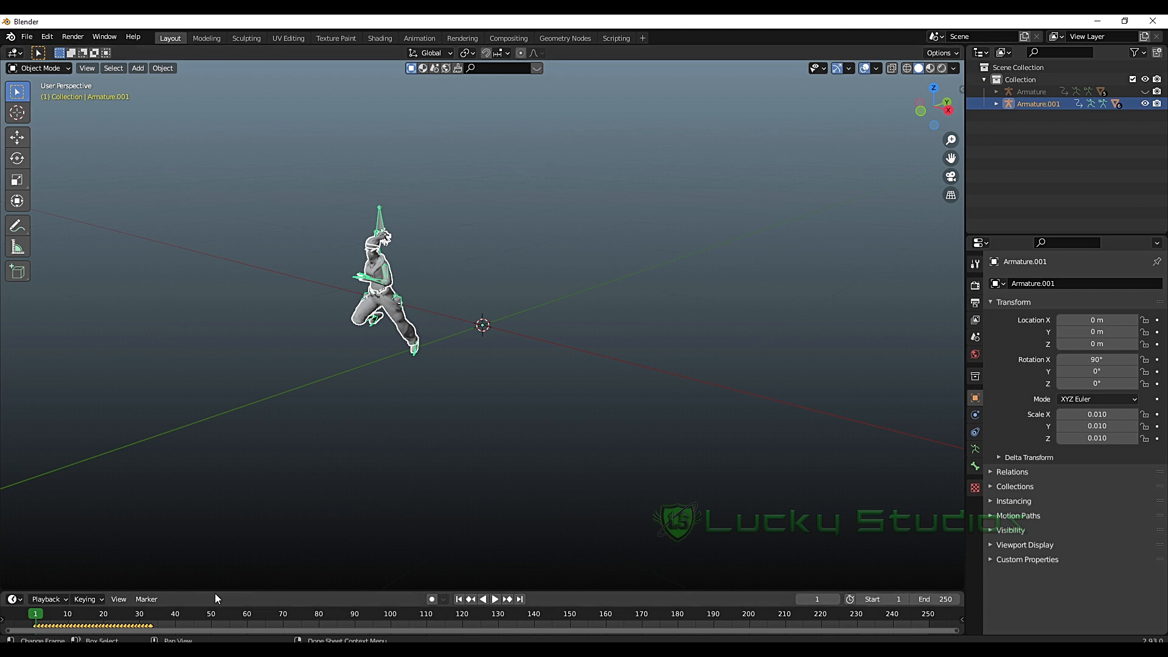
left_click_drag(227, 589, 218, 490)
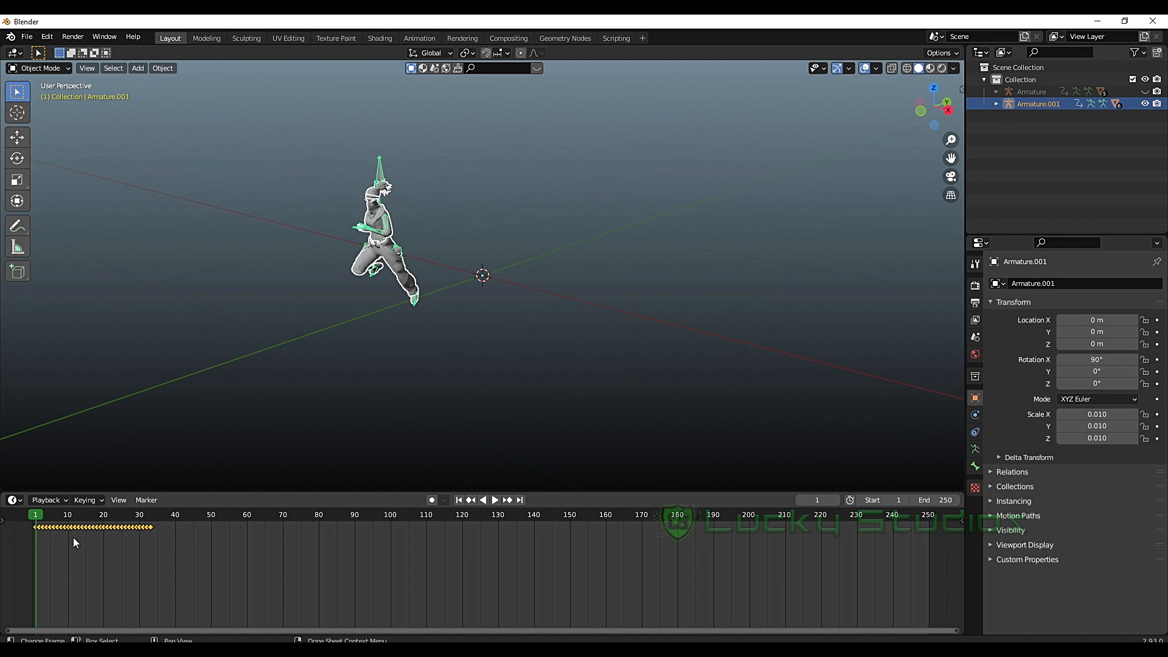
scroll(67, 543, "up", 3, "alt")
scroll(67, 542, "down", 2, "alt")
scroll(60, 539, "down", 1, "alt")
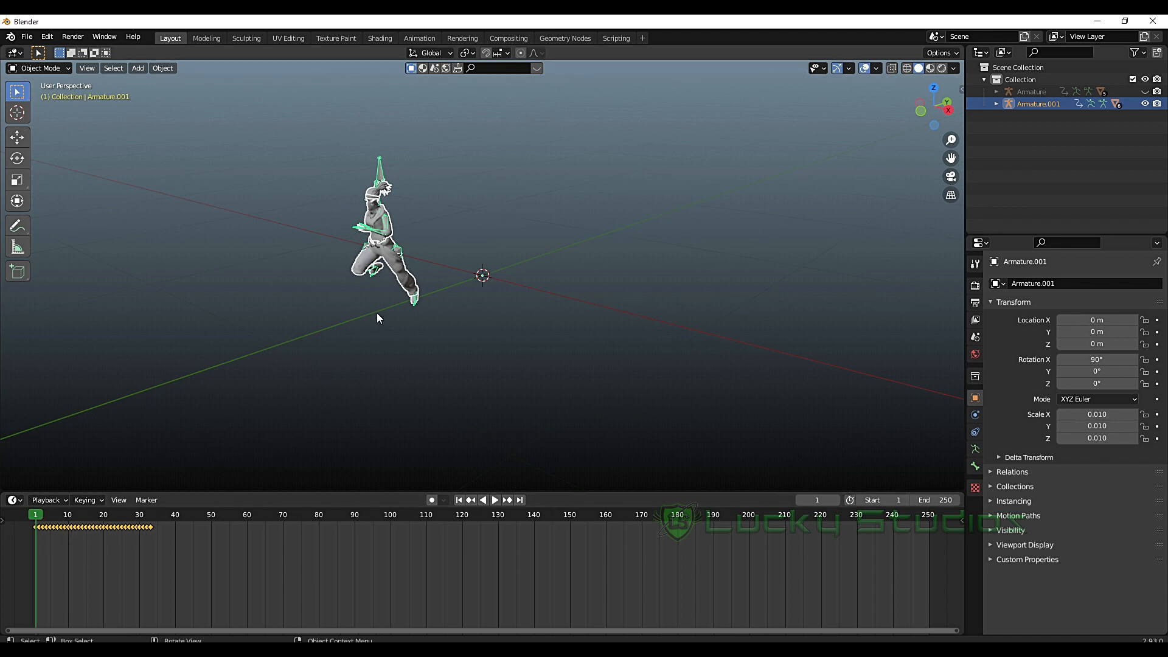
key("space")
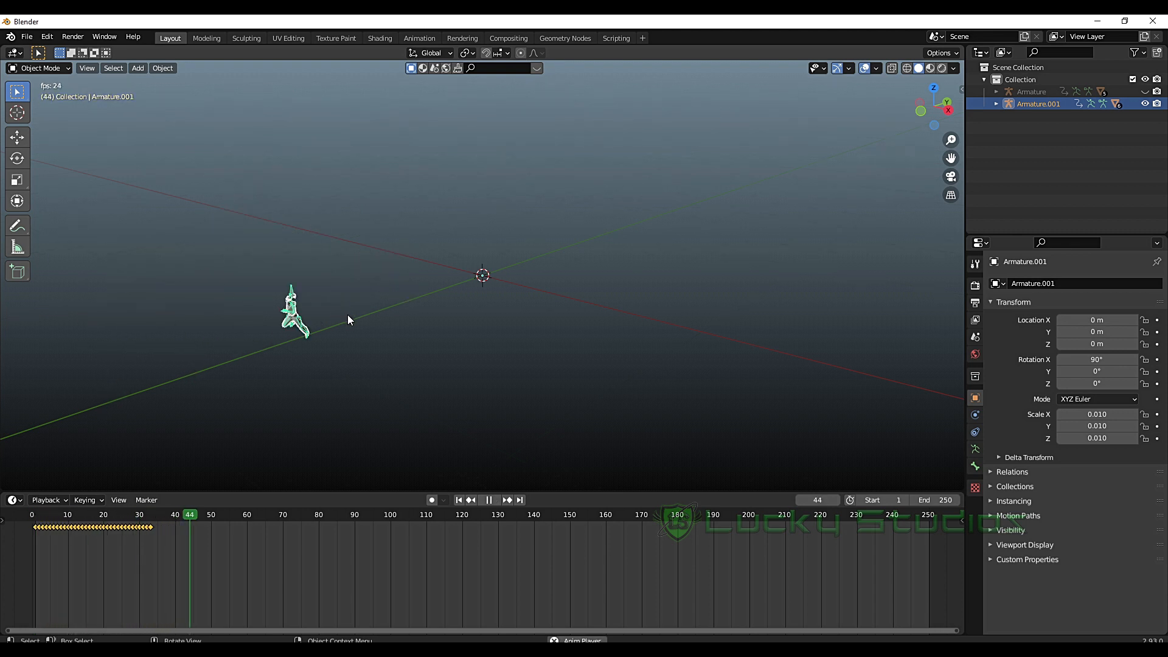
key("space")
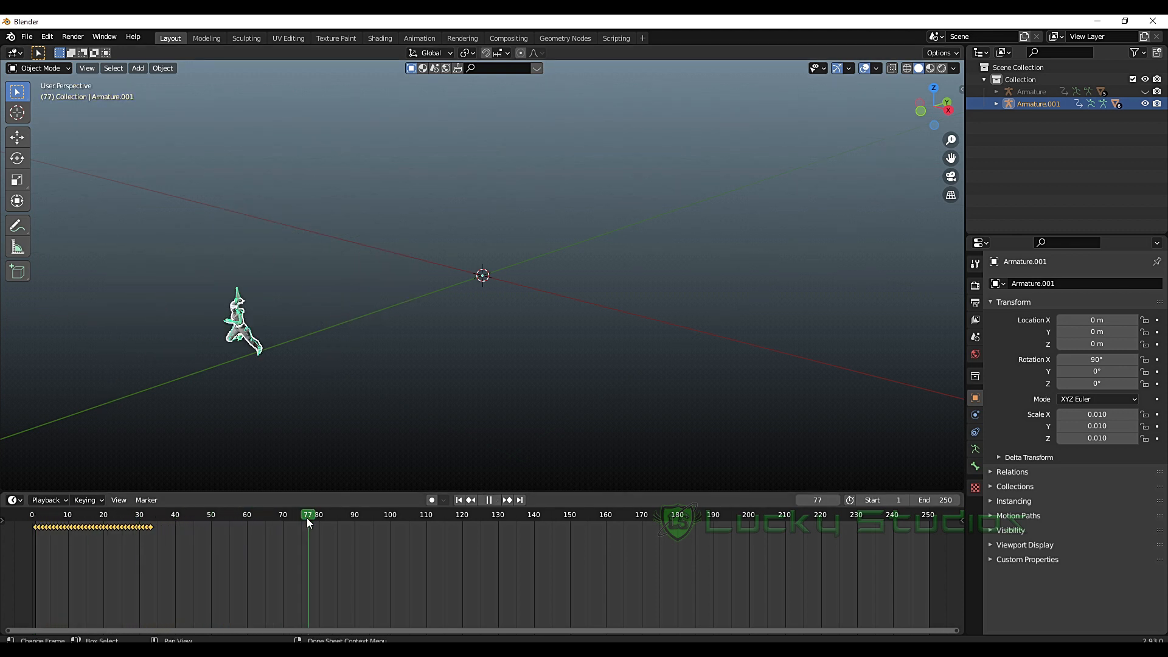
- Stop playback, scrub the running animation from its last keyframe at frame 33 and return to frame 1
mouse_move(151, 522)
left_mouse_down()
mouse_move(55, 521)
mouse_move(151, 518)
left_mouse_up()
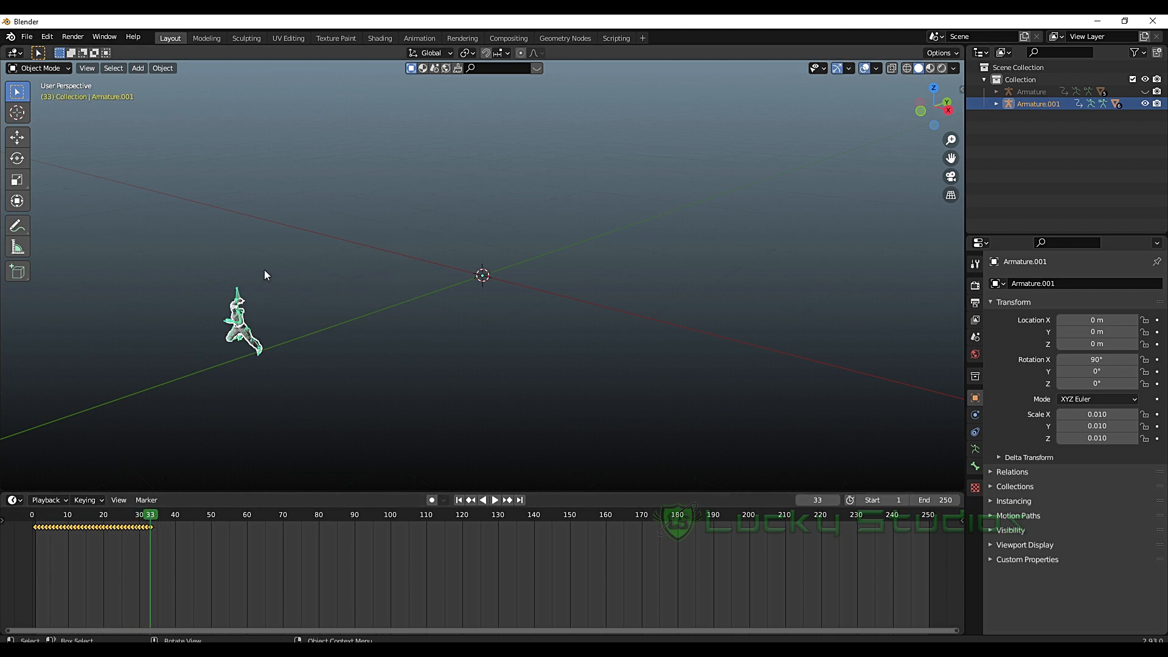
left_click_drag(146, 520, 36, 525)
key("space")
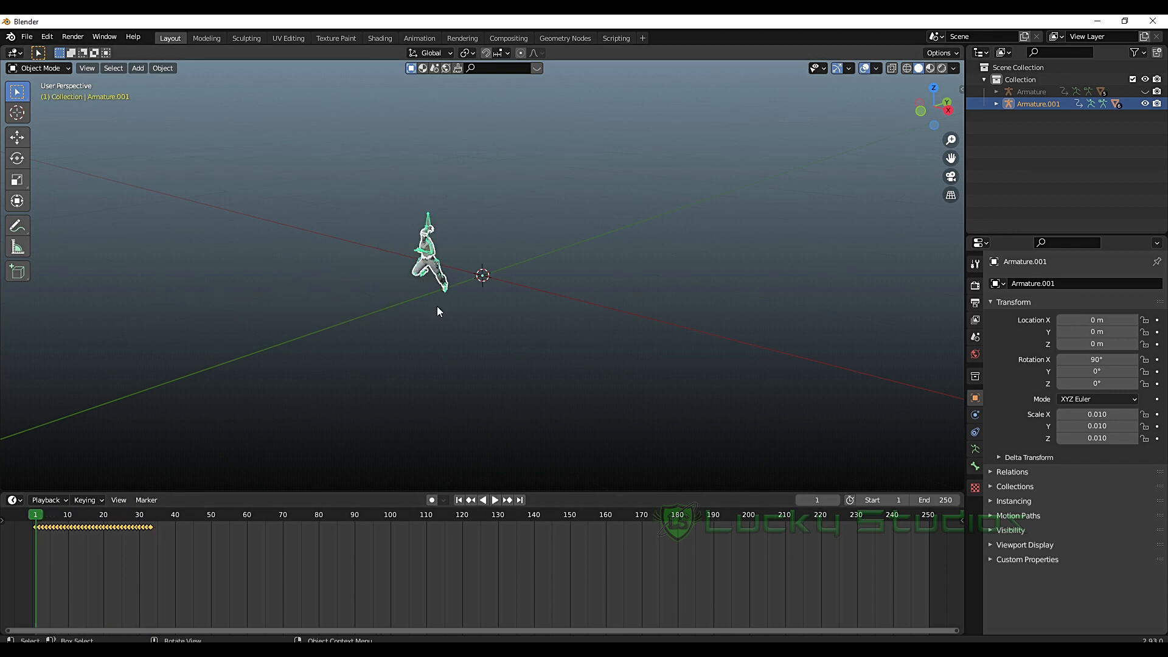
left_click_drag(164, 555, 21, 526)
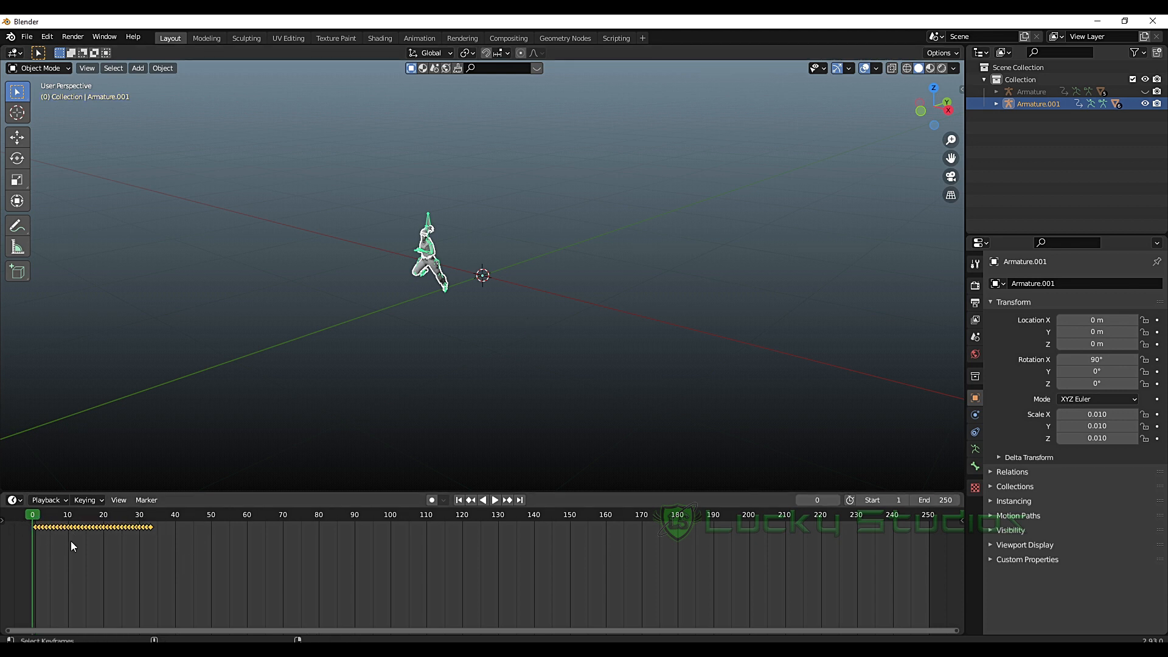
key("Right")
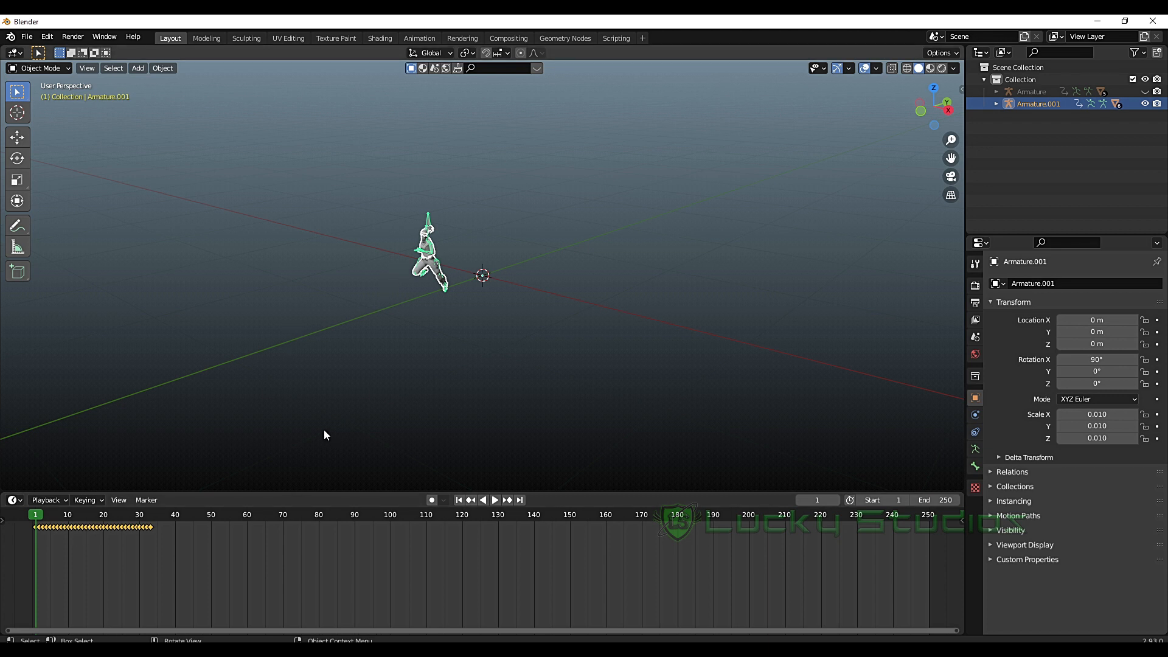
- Compress the running animation's keyframes from frame 1 to end near frame 20, and undo the scaling after a preview
key("space")
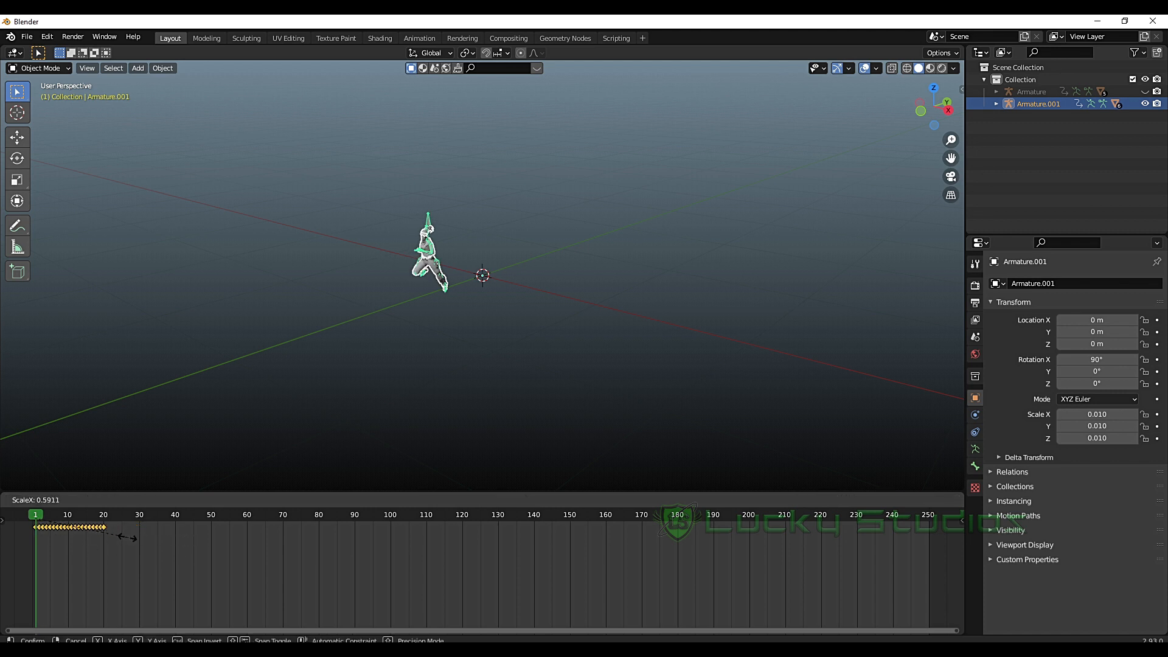
left_click(123, 538)
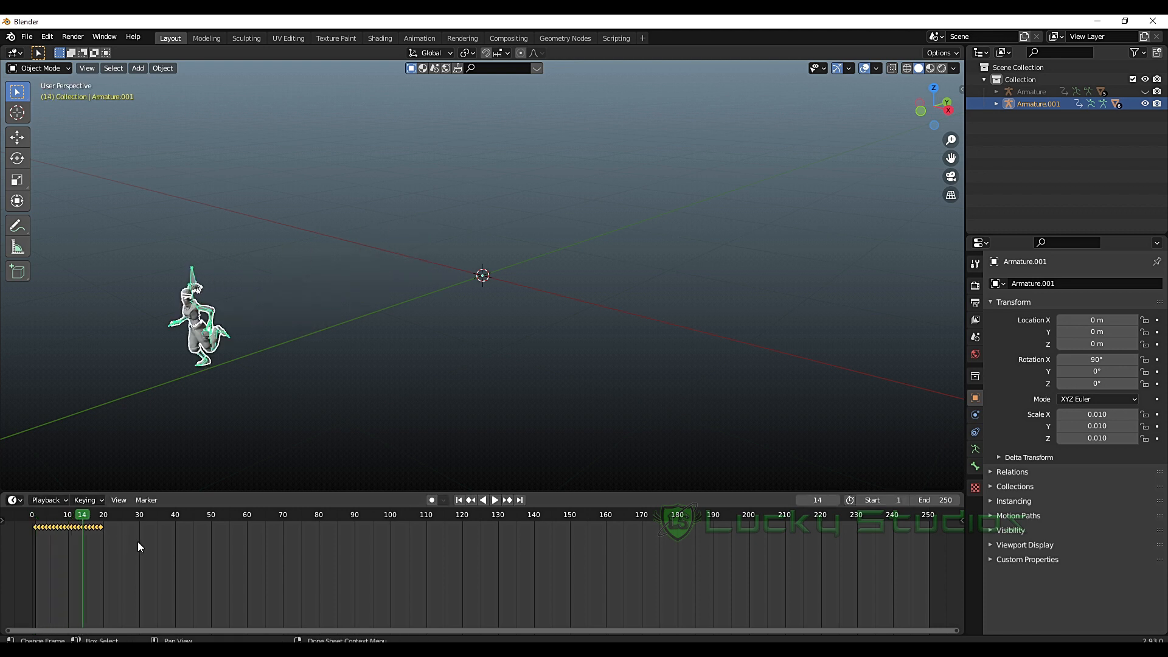
key("ctrl+z")
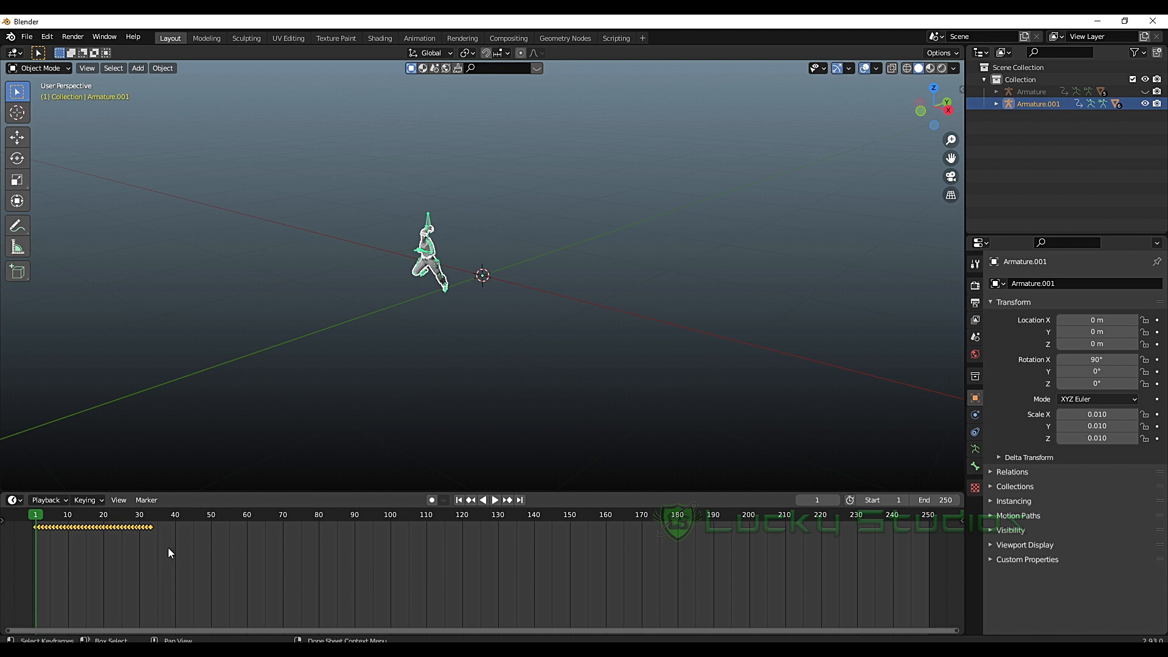
- Stretch the running animation's keyframes from frame 1 to end at about frame 60 and play the slower run
key("s")
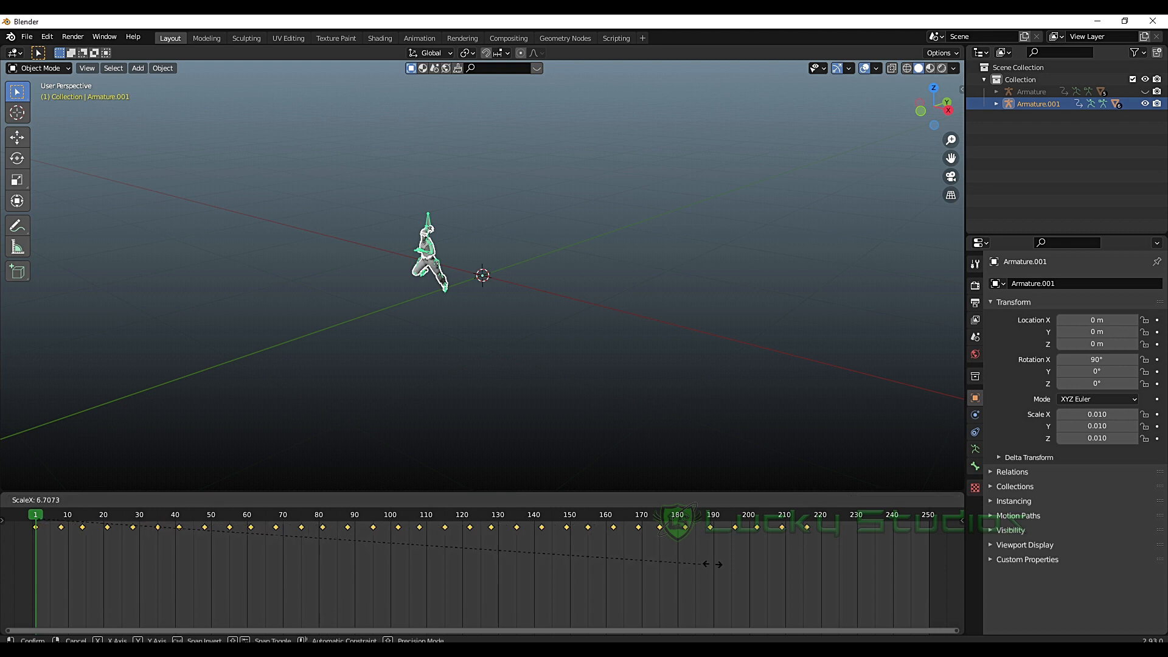
left_click(217, 536)
key("space")
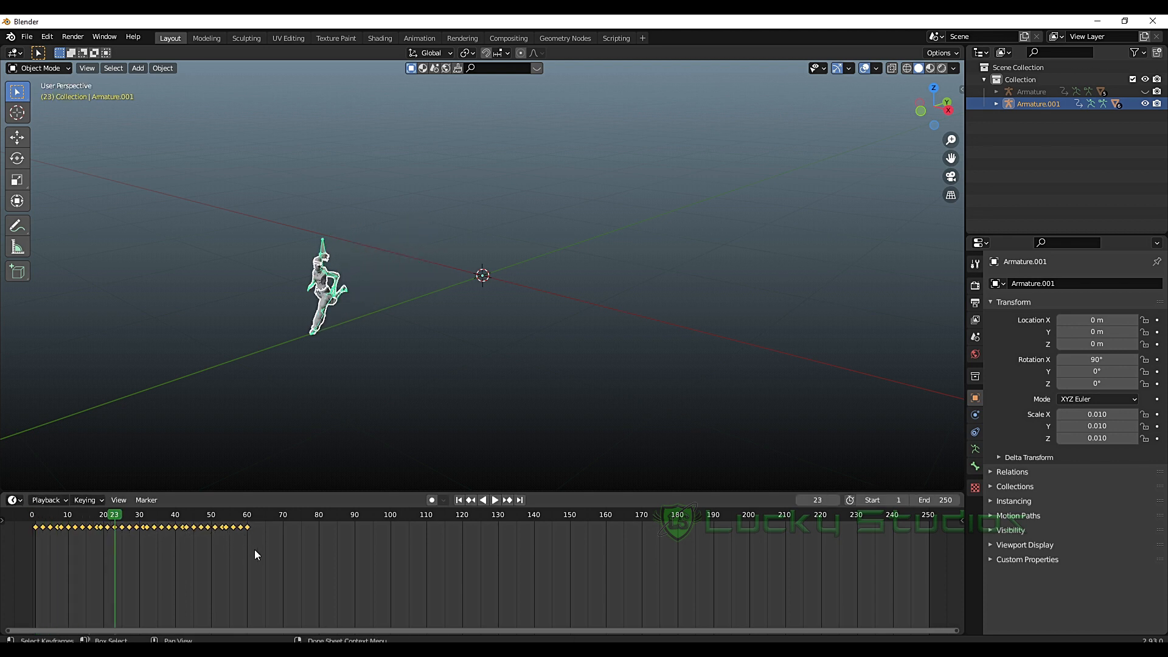
- Undo the keyframe stretch and bring back the hidden backflip character with its armature
key("ctrl+z")
key("ctrl+z")
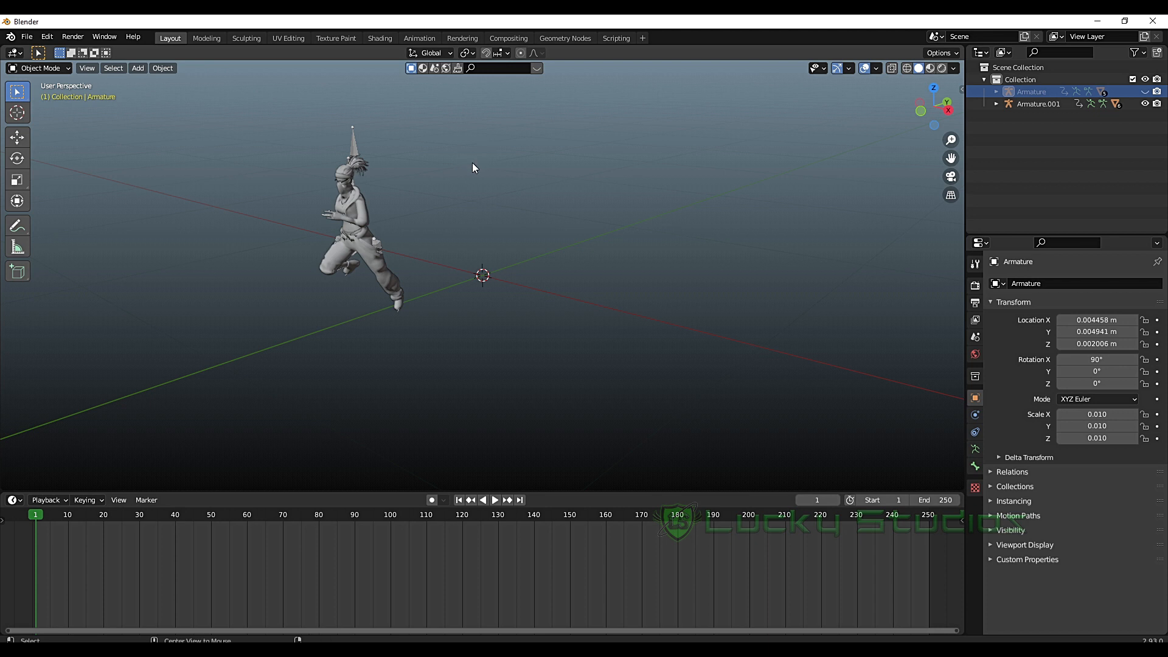
key("ctrl+shift+z")
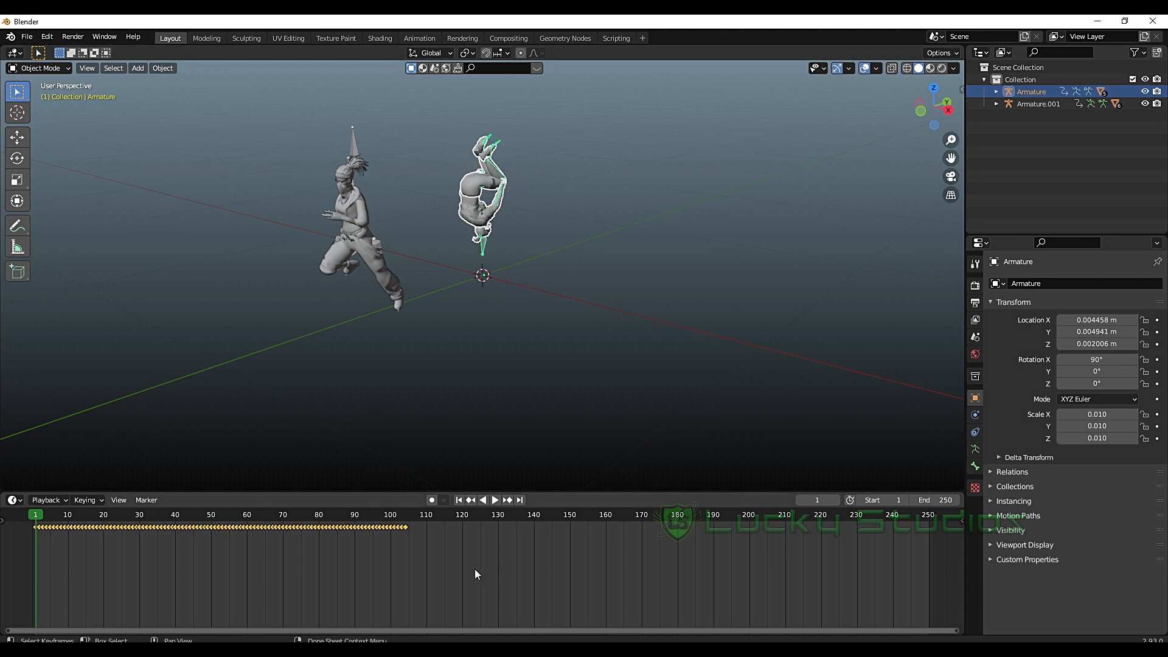
- Scrub and play the backflip and running animations together, and stop at frame 8
left_click_drag(36, 516, 76, 505)
left_click_drag(457, 564, 63, 524)
left_click(67, 516)
key("space")
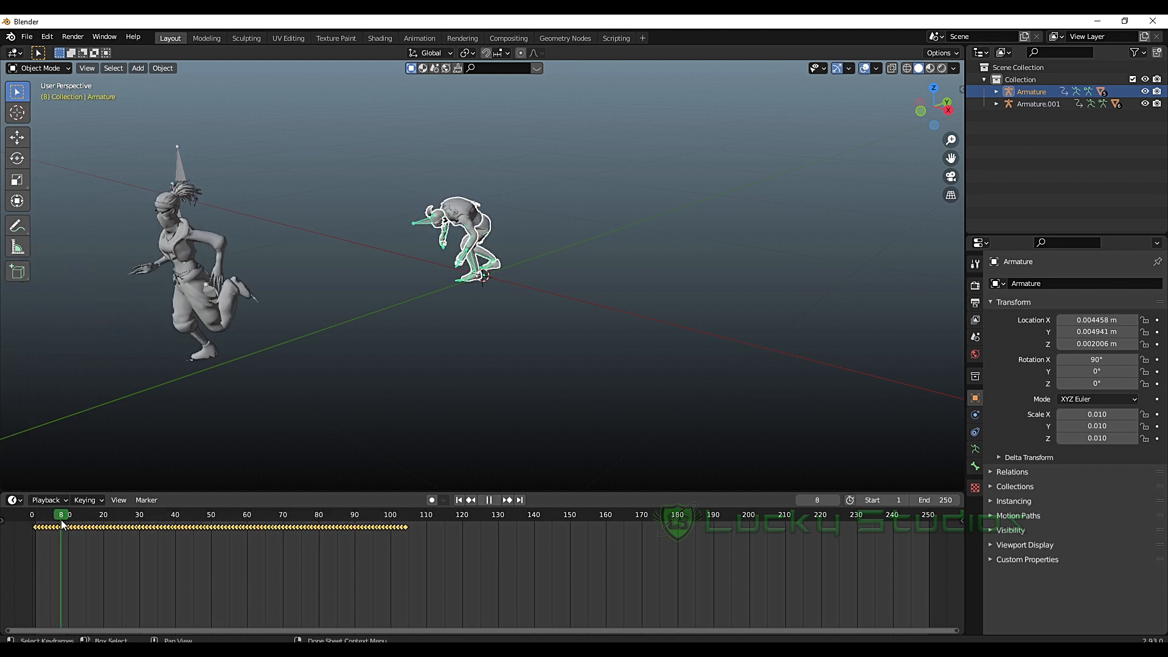
left_click(156, 543)
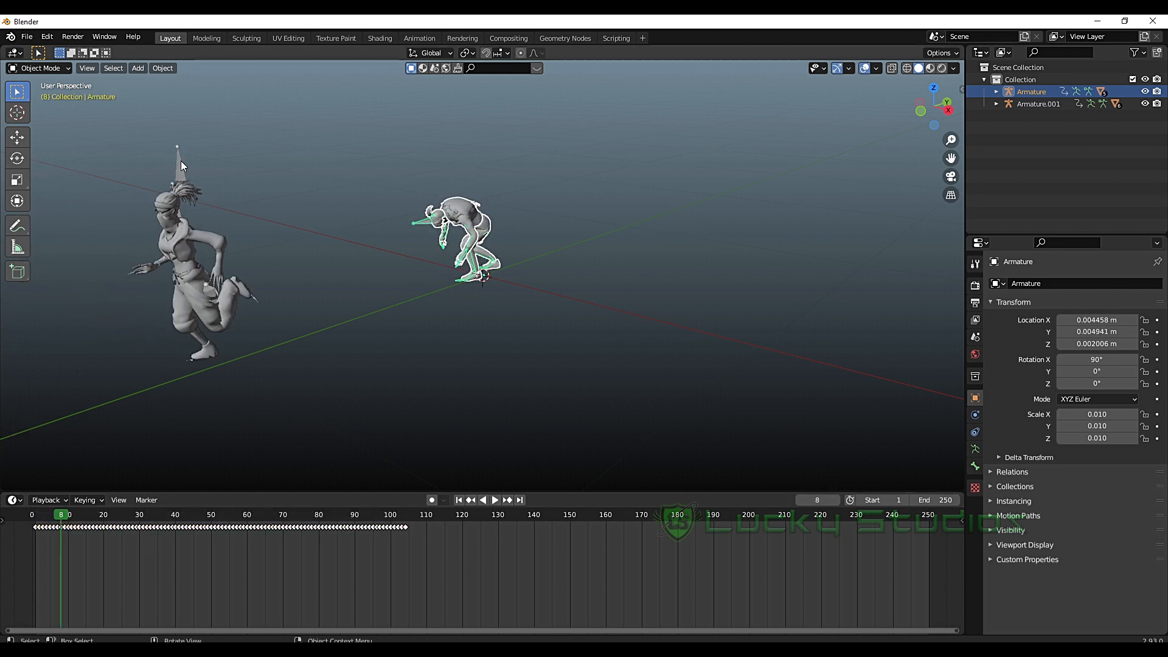
- Select the running character's armature in the left side view and delete all of its keyframes
scroll(181, 161, "up", 3)
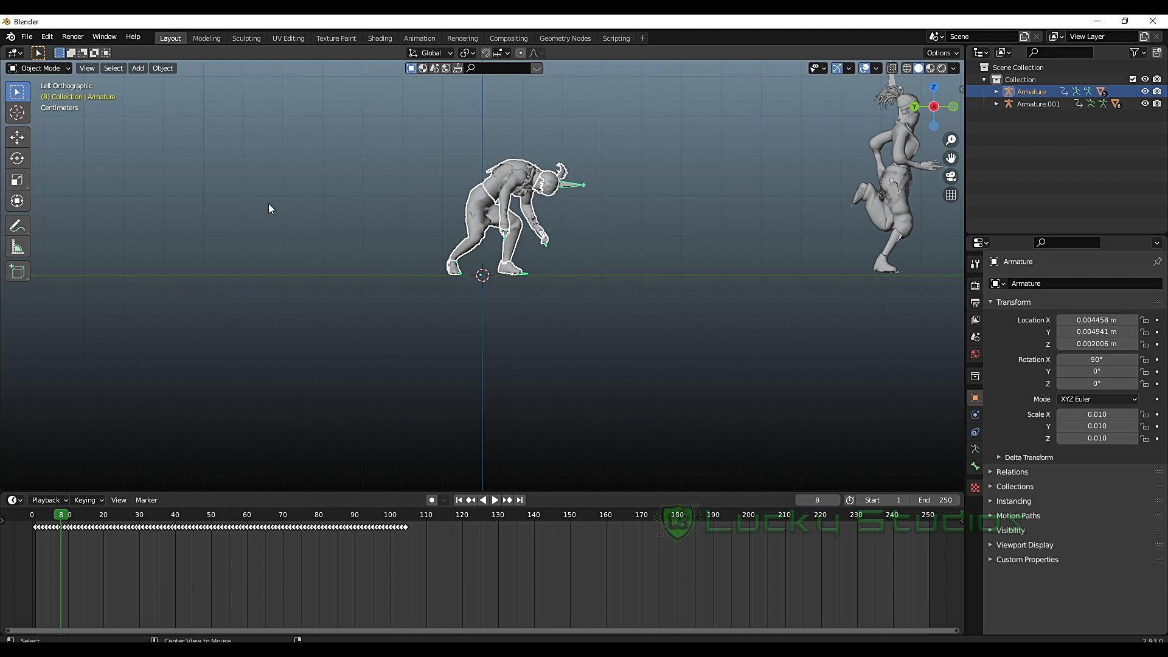
scroll(849, 247, "down", 2)
scroll(851, 213, "up", 3)
middle_click_drag(835, 196, 441, 400, "shift")
left_click(564, 239)
scroll(600, 316, "down", 3)
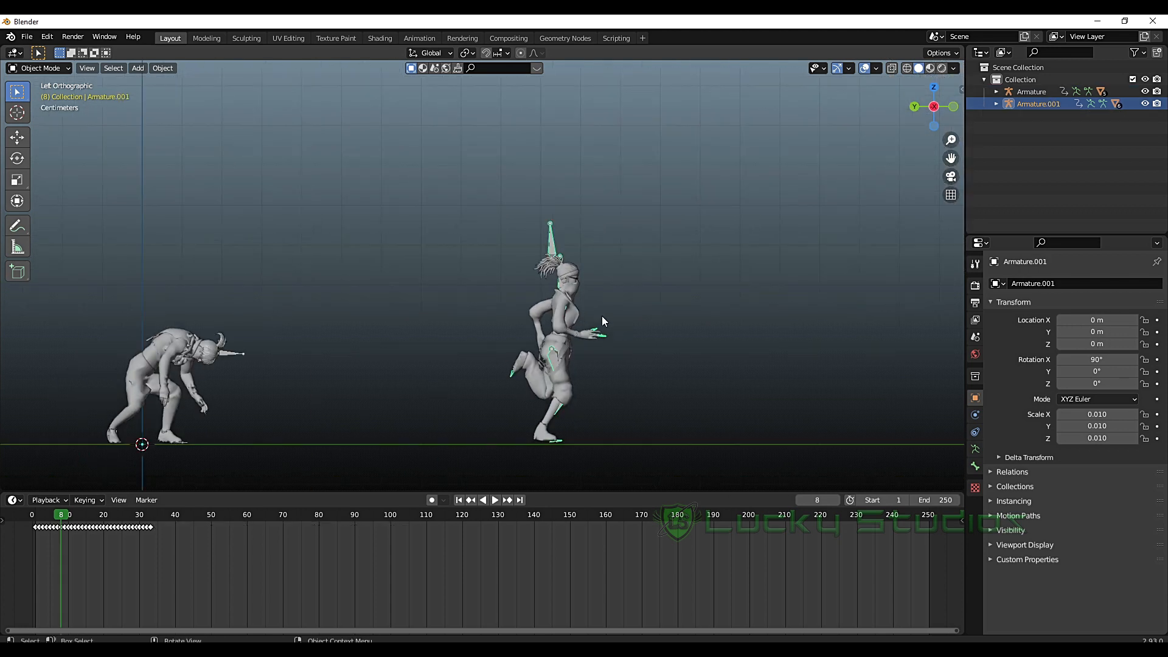
left_click_drag(224, 558, 29, 517)
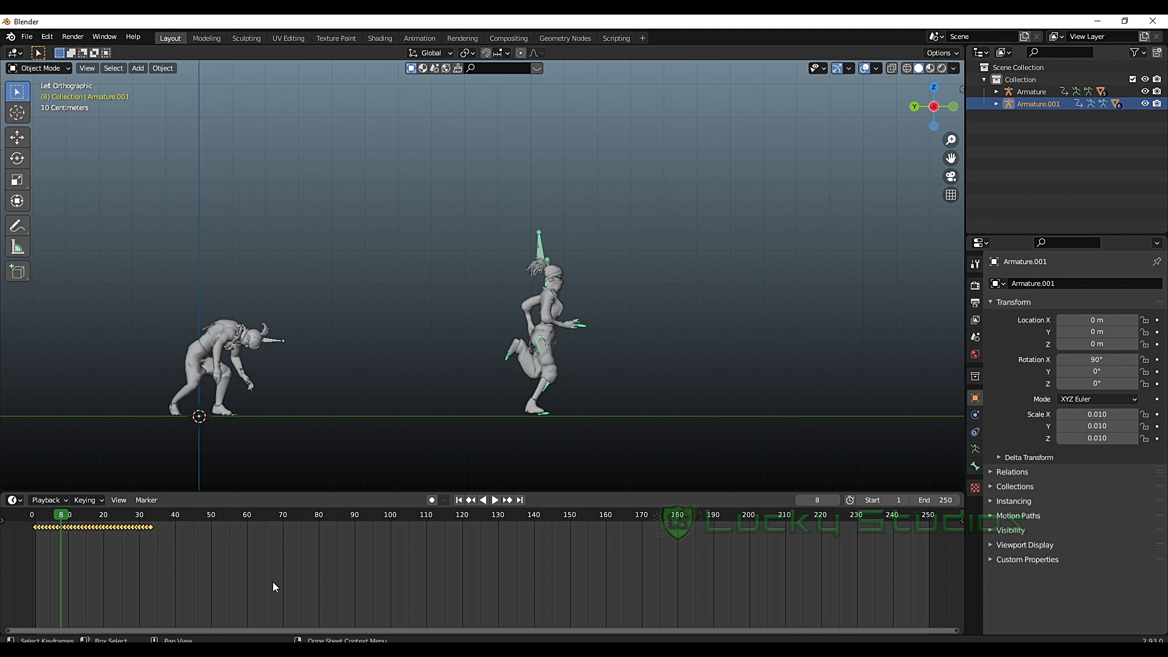
key("Delete")
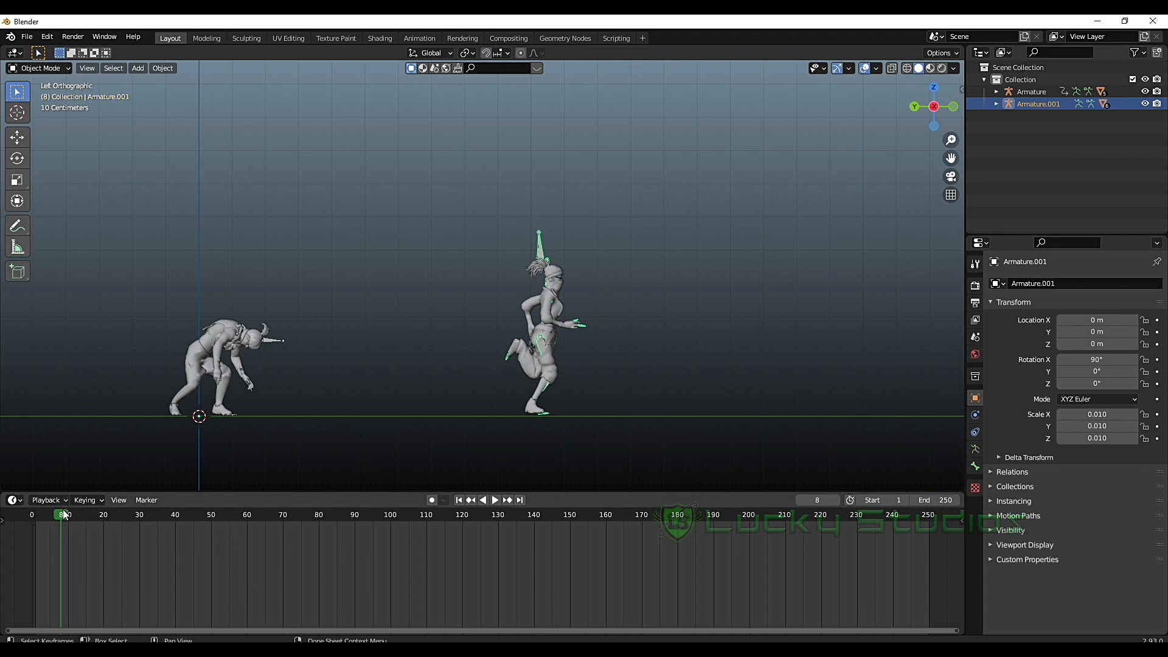
- At frame 1, link the backflip armature's animation data to the running character's armature
left_click_drag(59, 518, 36, 513)
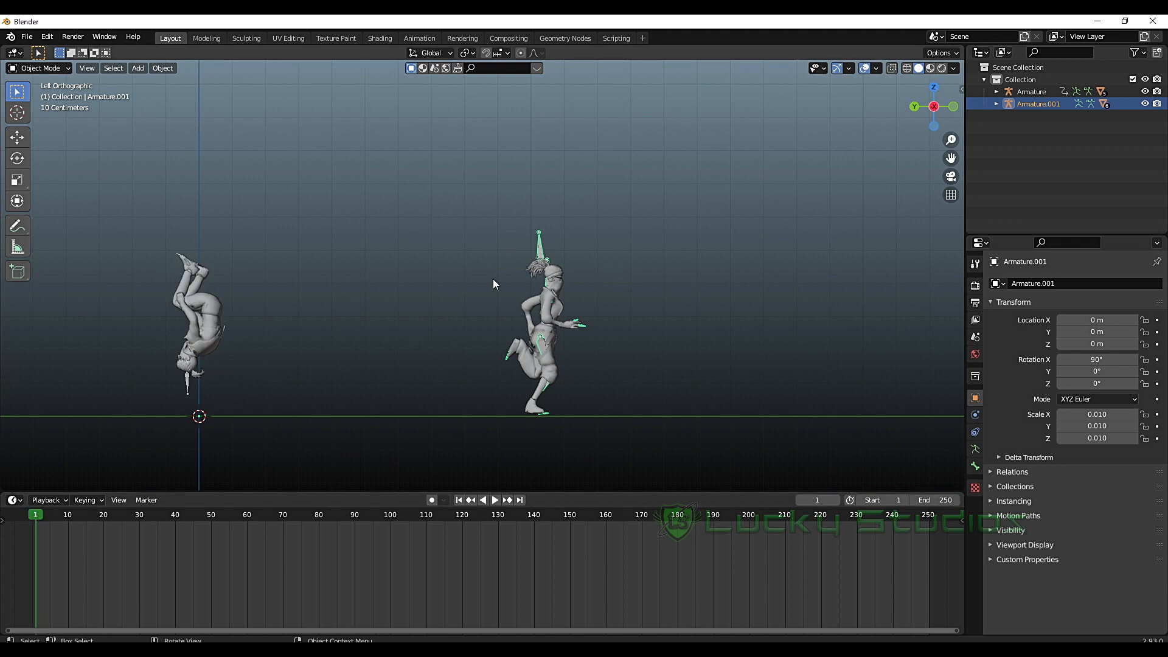
left_click(188, 385, "shift")
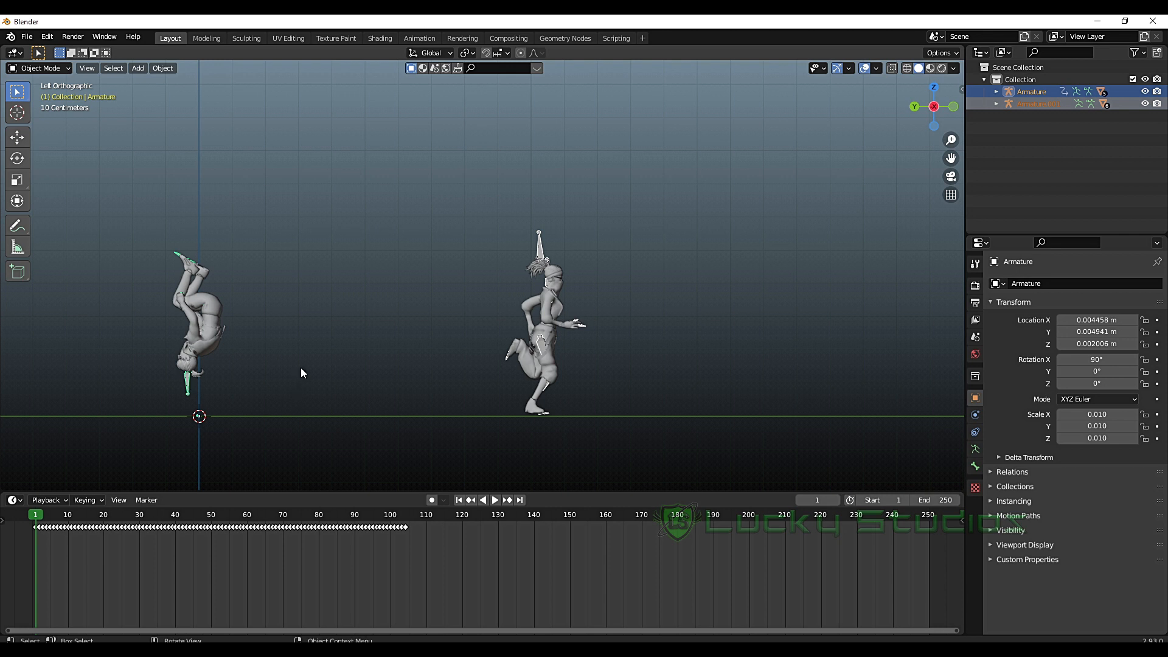
key("ctrl+l")
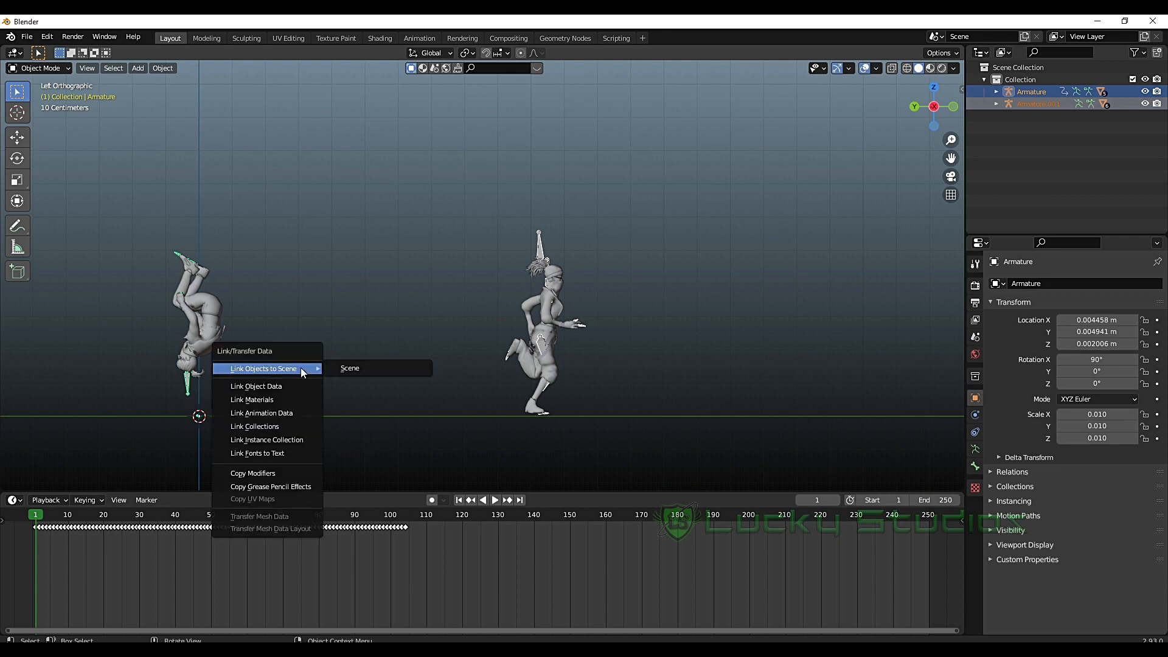
left_click(282, 411)
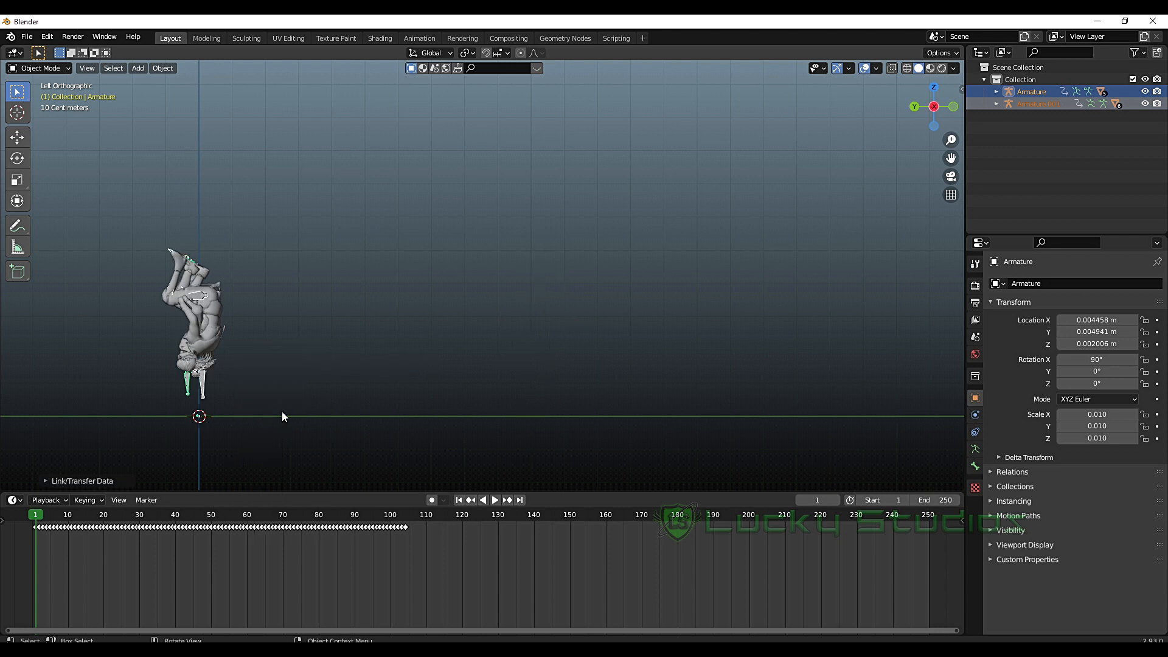
- Hide the backflip character's five meshes and its armature in the viewport
left_click(1034, 84)
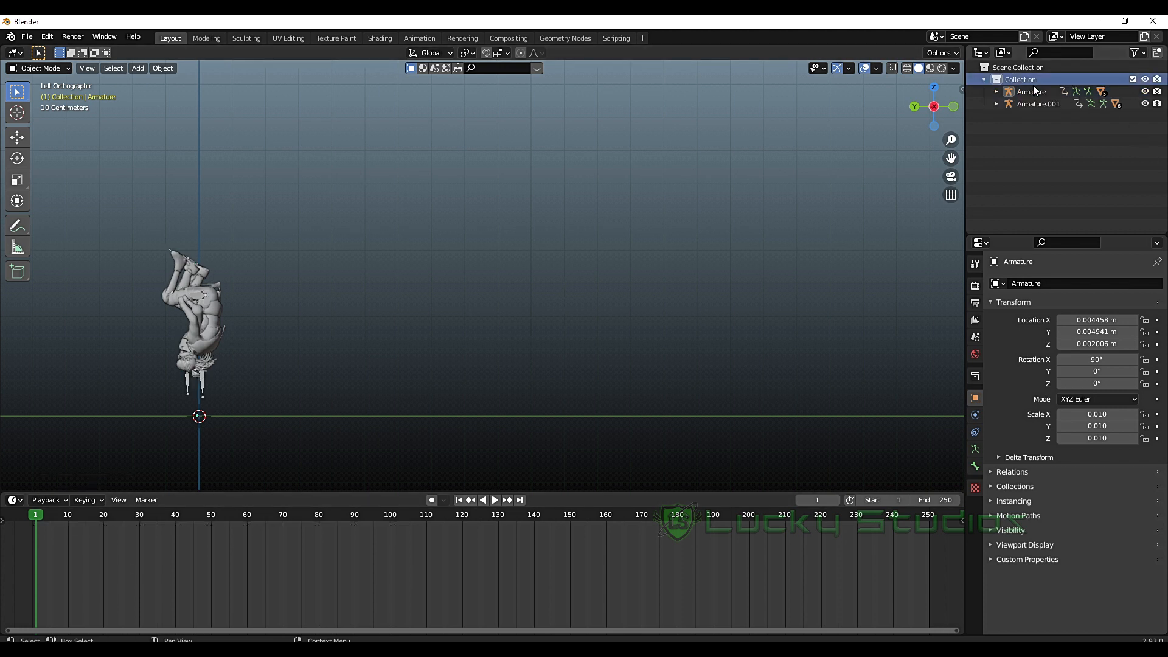
left_click(1034, 91)
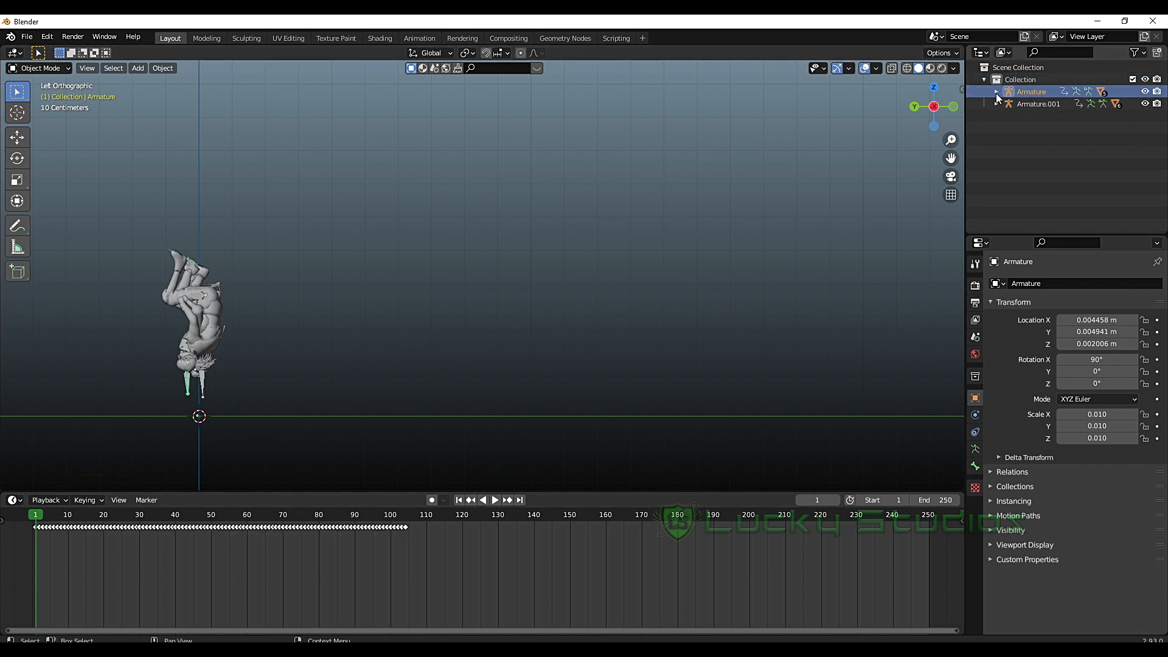
left_click(995, 91)
left_click_drag(1144, 140, 1144, 177)
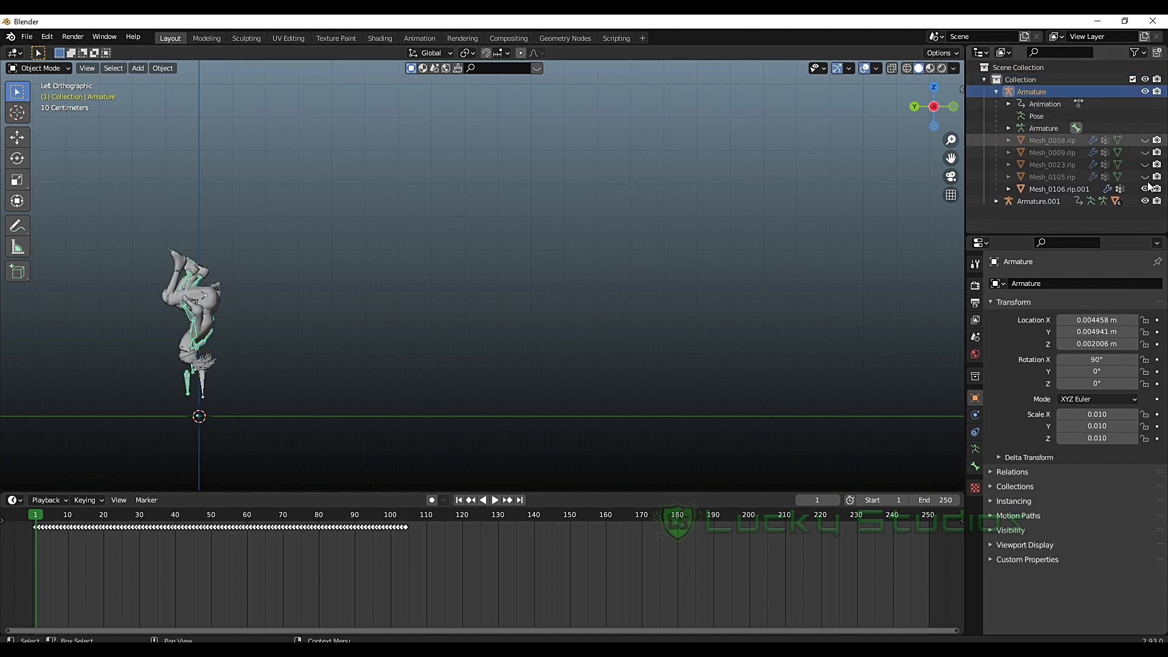
left_click(1145, 188)
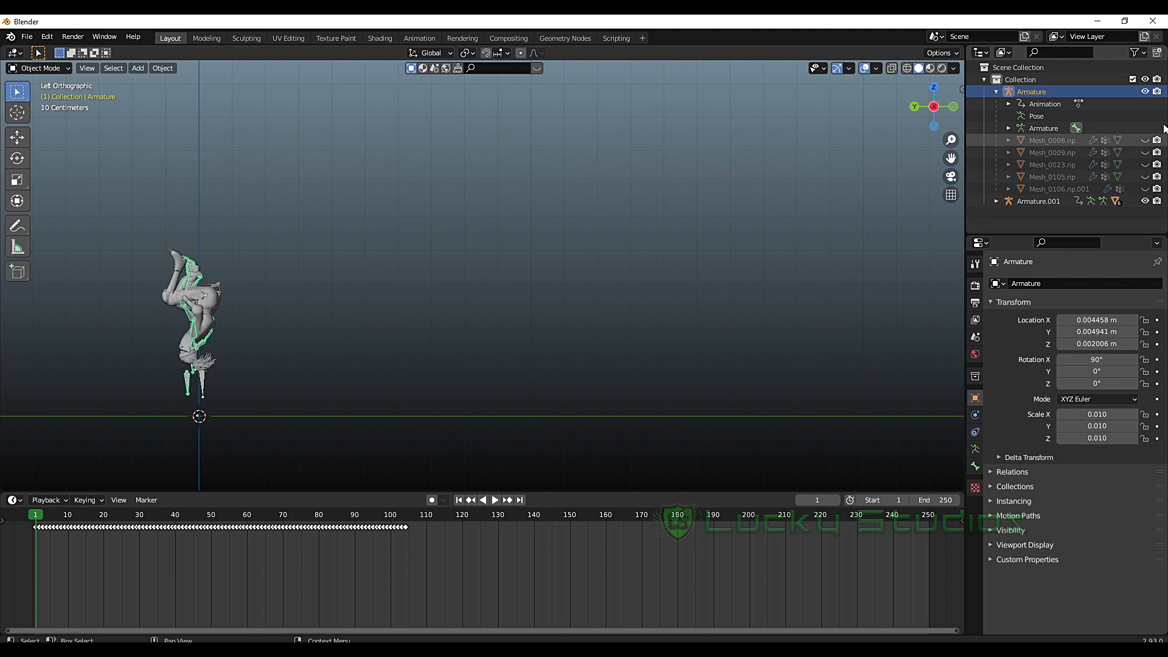
left_click(1144, 91)
- Scrub and play the linked backflip animation up to frame 35 and inspect the character from several sides
scroll(316, 337, "down", 1)
middle_click_drag(315, 337, 574, 401)
scroll(575, 403, "down", 3)
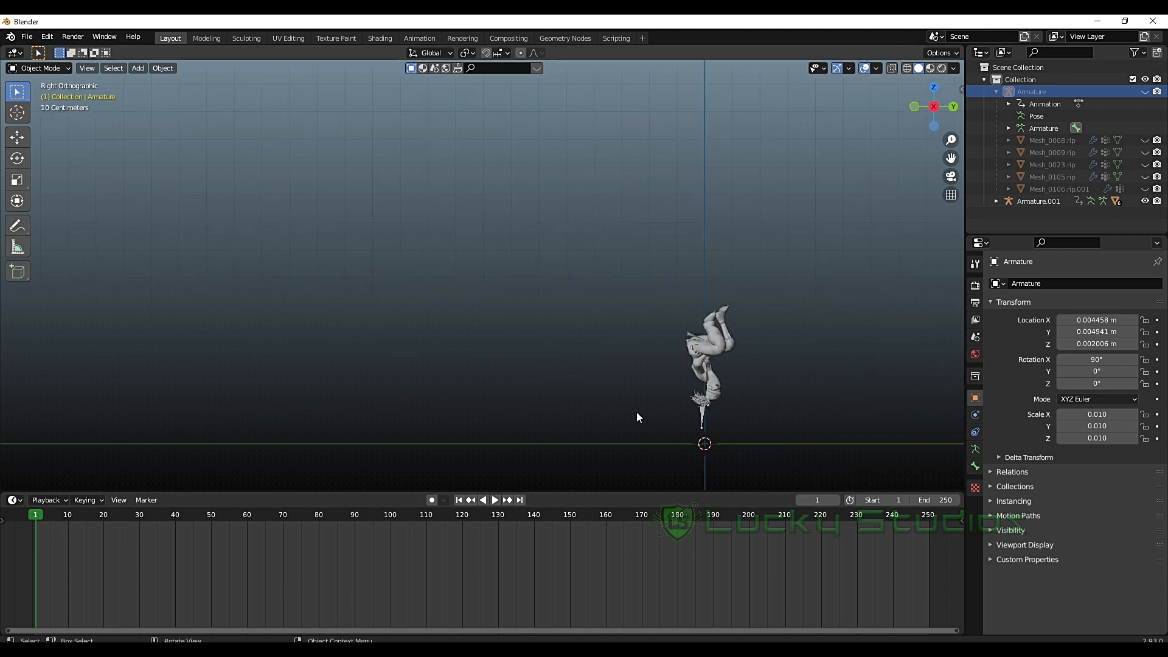
left_click_drag(37, 515, 159, 513)
key("space")
key("space")
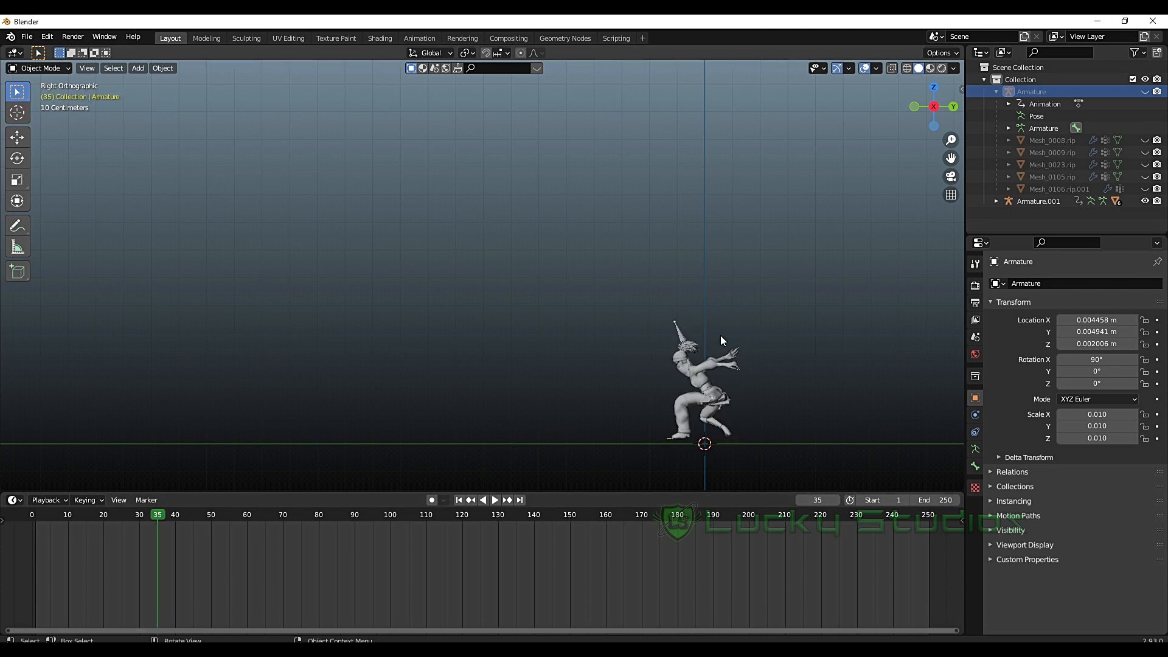
middle_click_drag(720, 335, 765, 367, "shift")
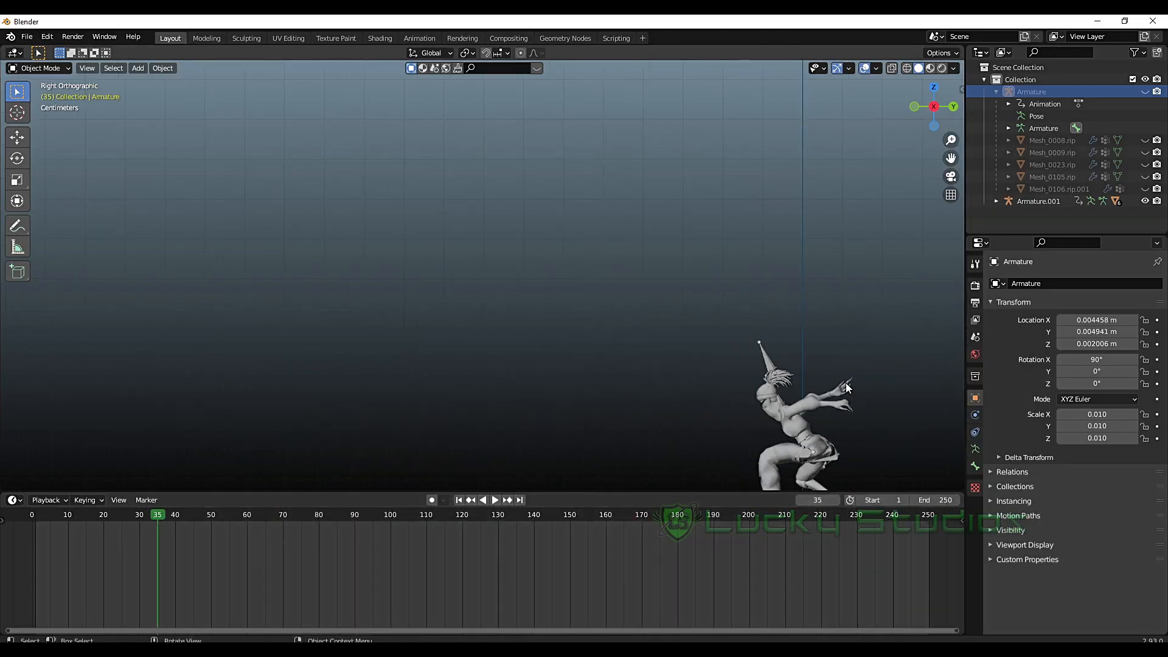
scroll(895, 398, "up", 3)
middle_click(895, 398)
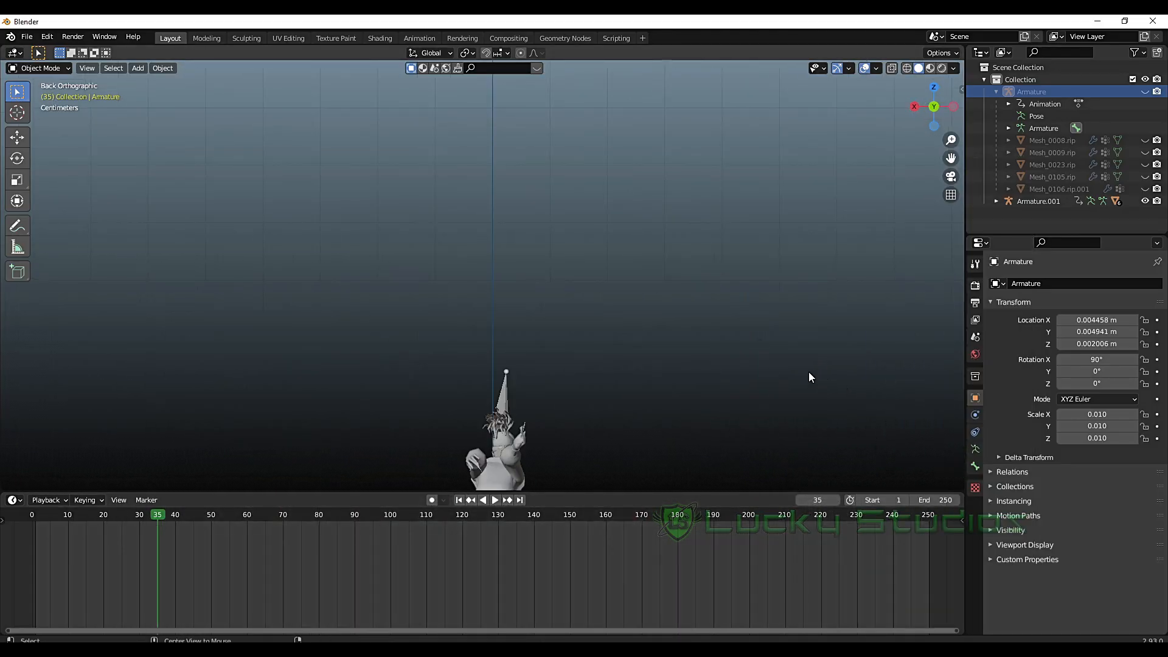
middle_click_drag(578, 417, 664, 341)
scroll(683, 350, "up", 2)
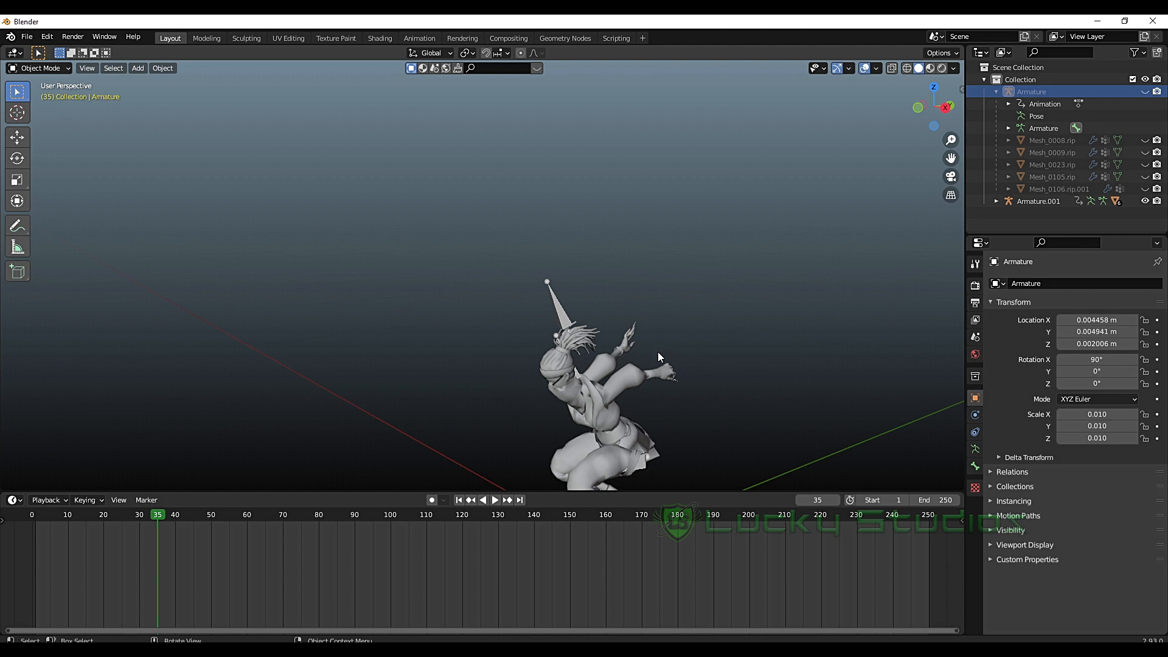
middle_click_drag(658, 352, 538, 433)
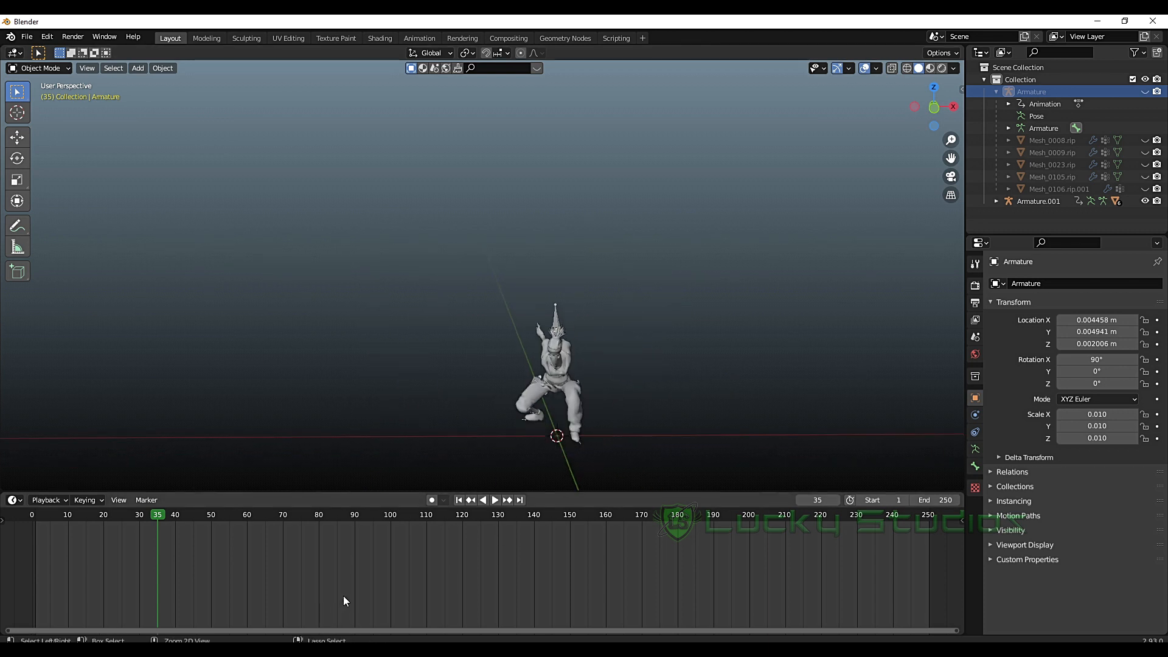
- Return to frame 1, unhide the backflip character and undo the animation data link between the armatures
key("shift+Left")
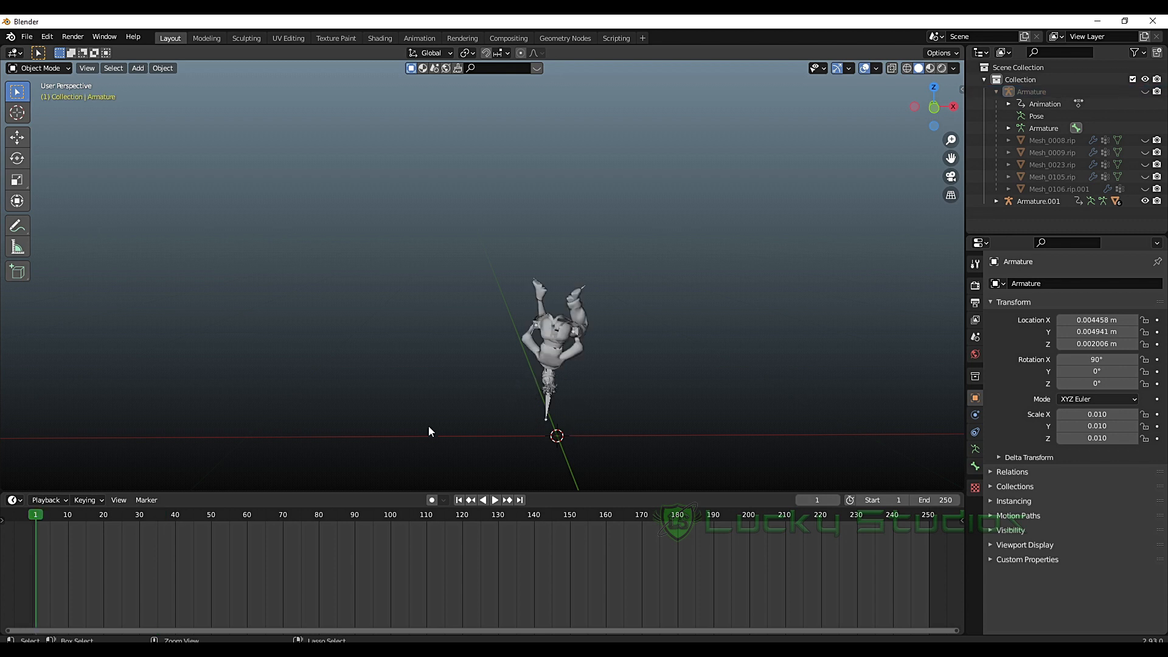
key("alt+h")
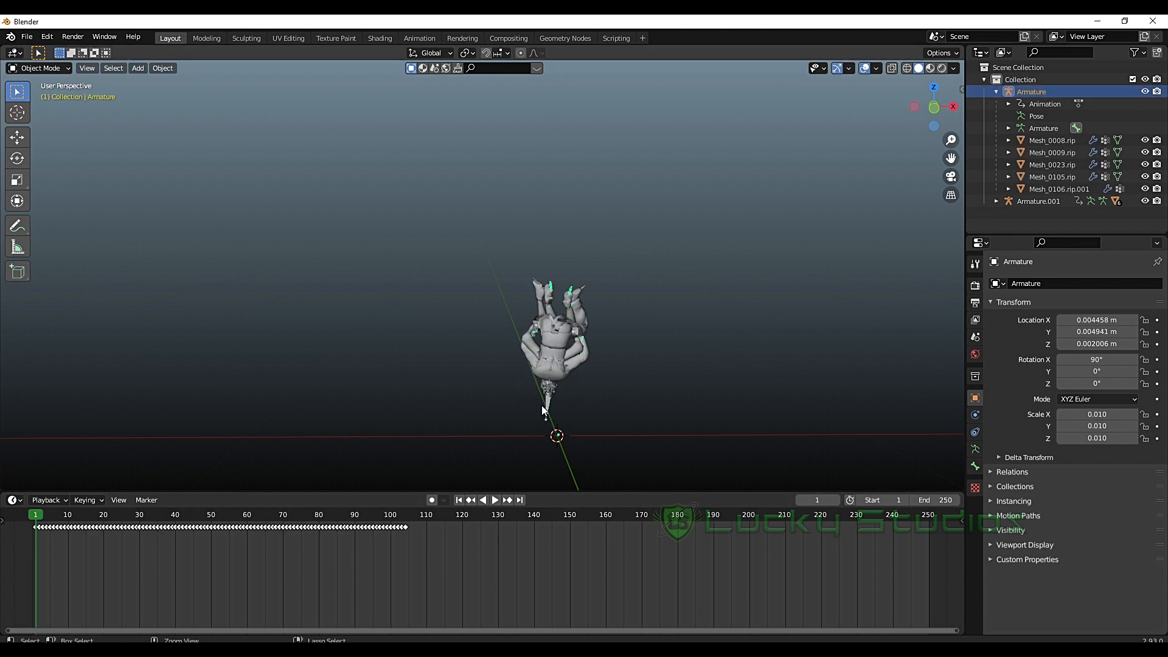
left_click(536, 407)
key("ctrl+z")
key("ctrl+z")
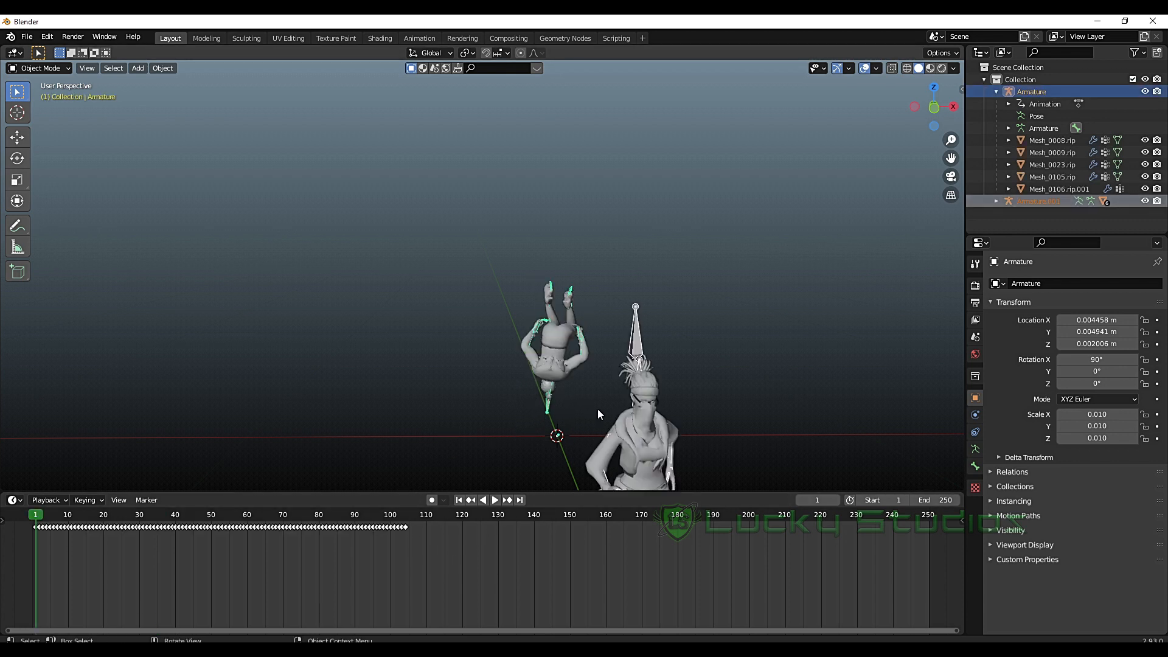
scroll(588, 421, "down", 2)
middle_click_drag(569, 450, 706, 317)
left_click(706, 317)
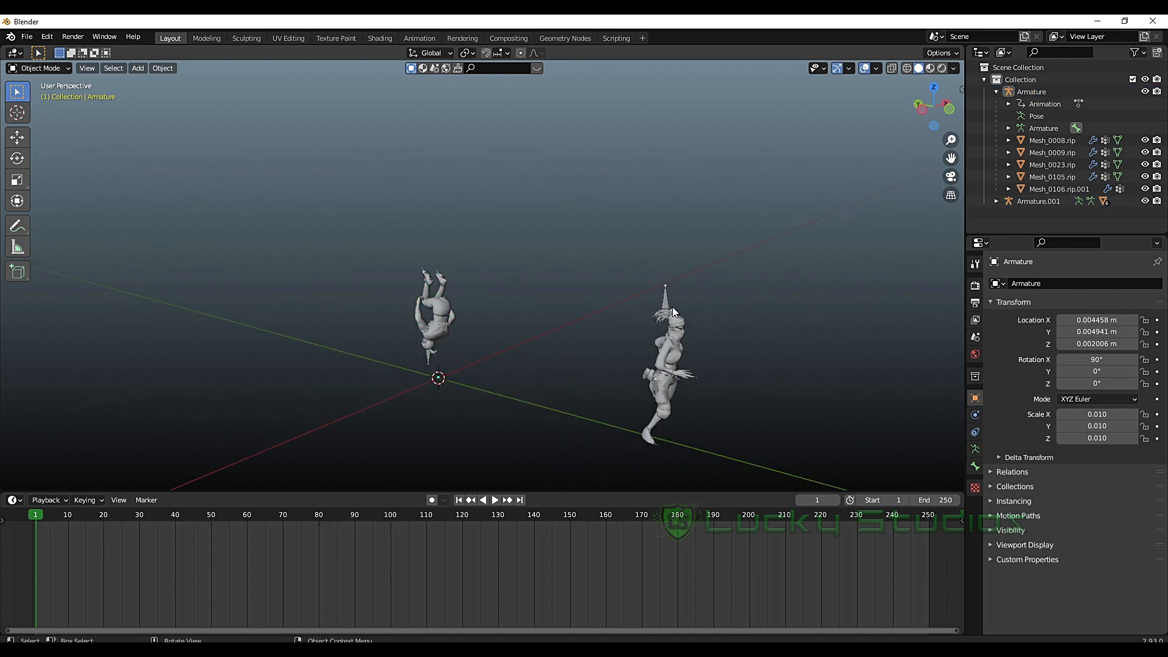
- Restore the running character's own keyframes, return to frame 1 and briefly play its animation
left_click(673, 307)
key("ctrl+shift+z")
left_click(25, 522)
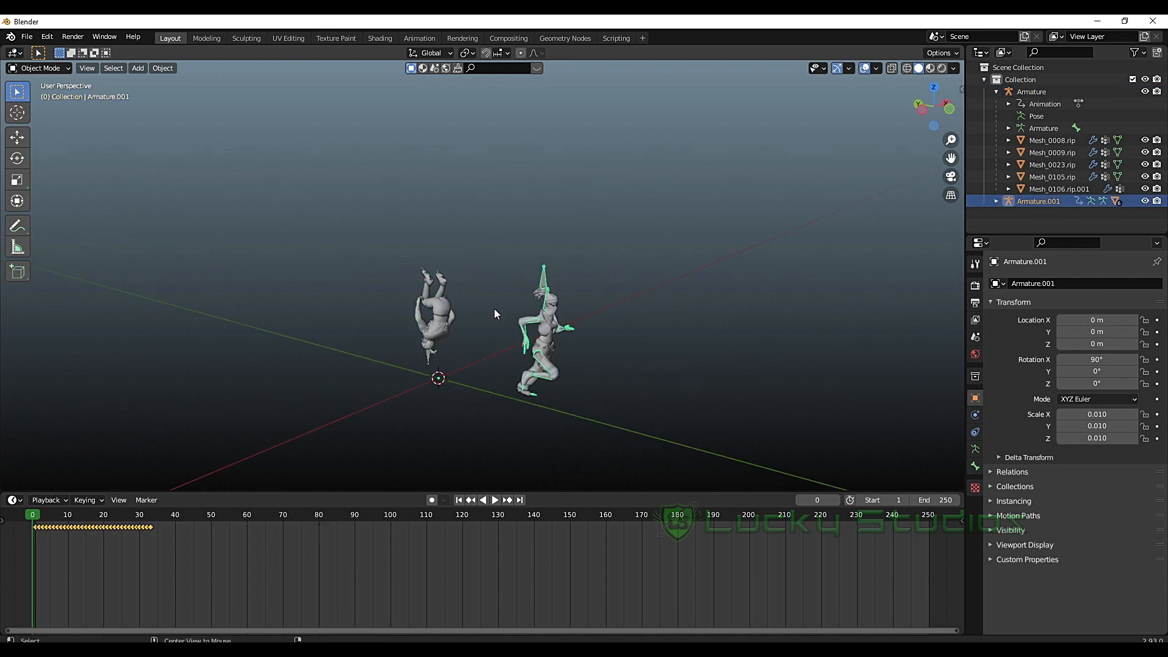
left_click(31, 516)
key("space")
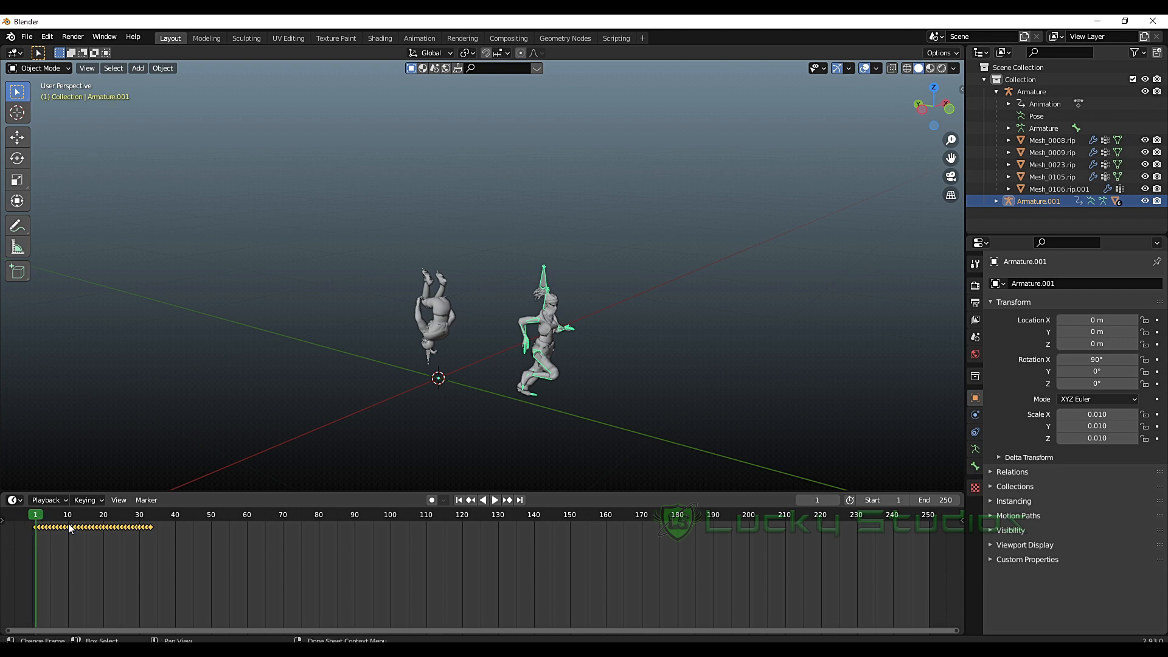
key("space")
scroll(620, 272, "up", 1)
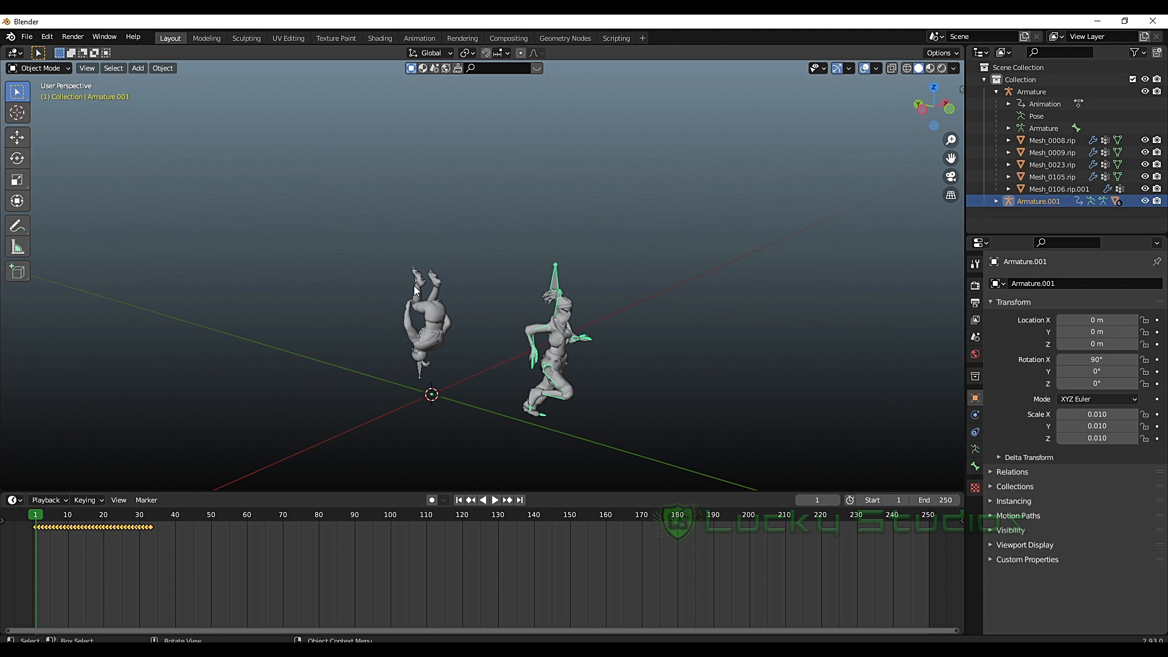
- Copy all of the backflip armature's keyframes and paste them onto the running character's armature at frame 40
left_click(422, 375)
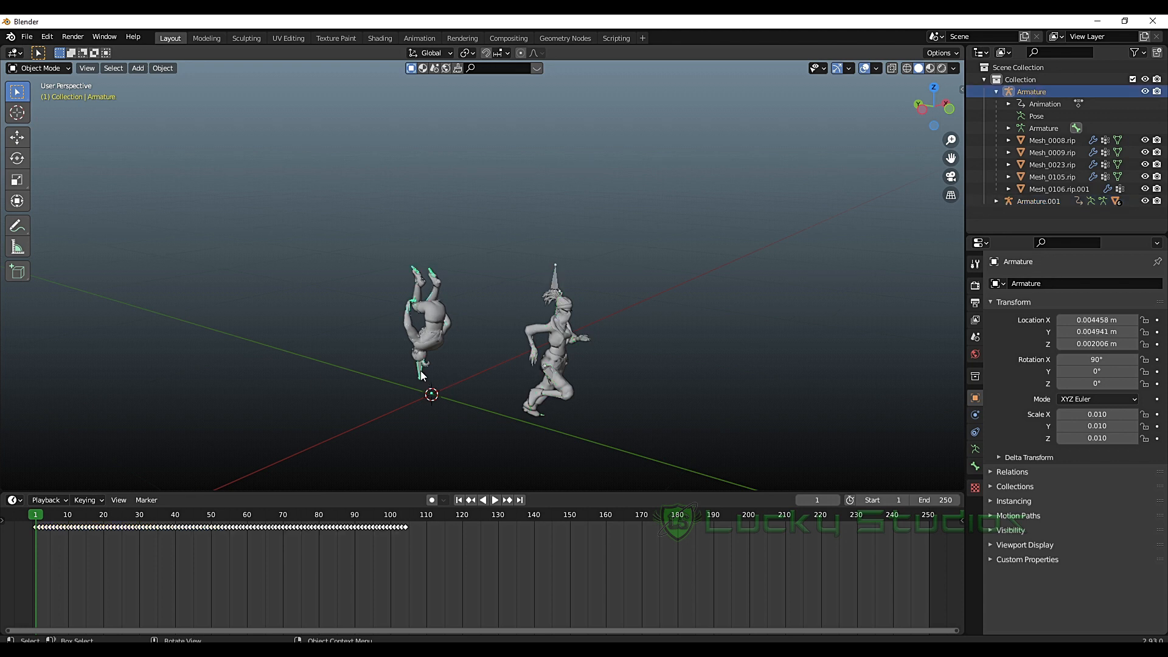
left_click_drag(469, 578, 9, 520)
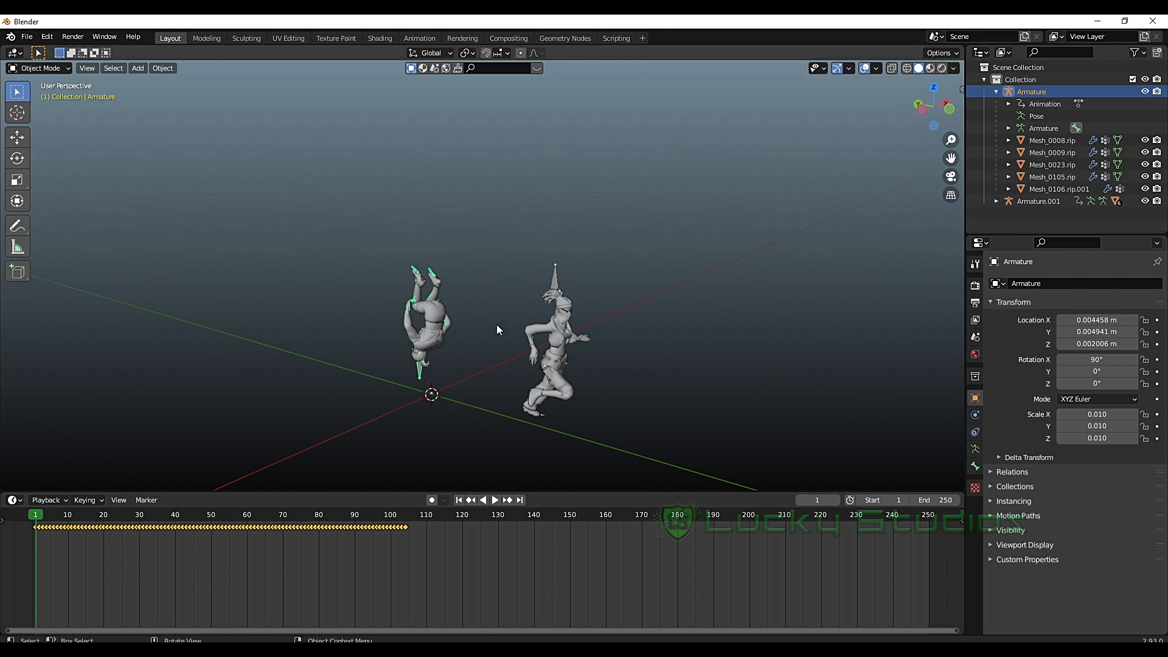
left_click(560, 282)
key("space")
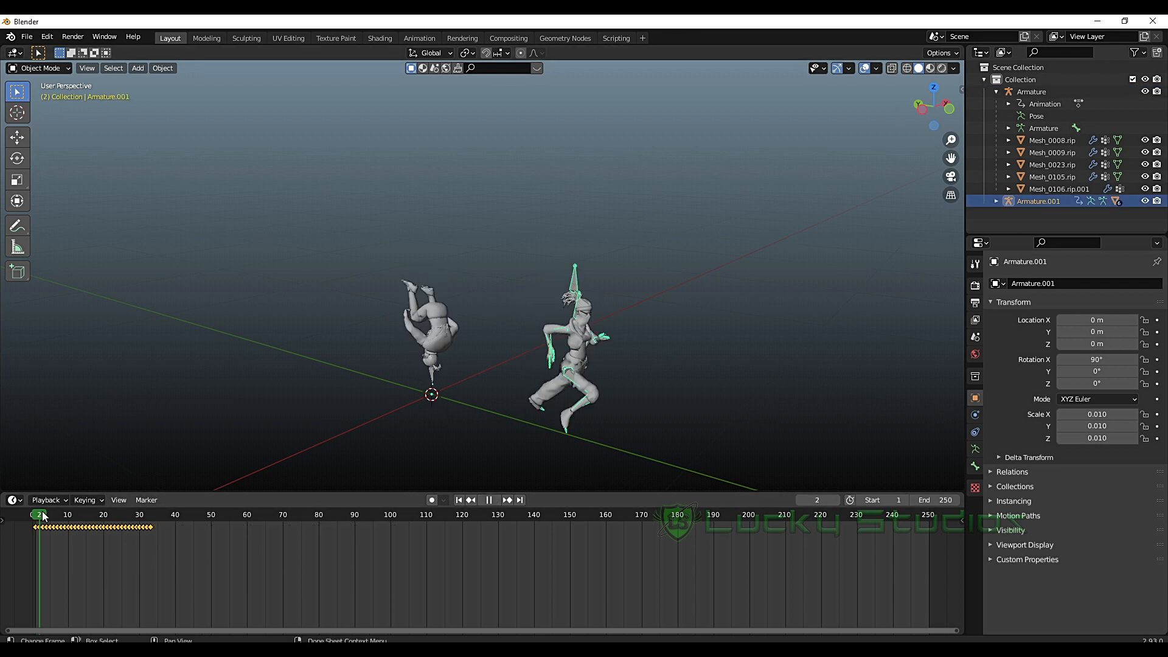
left_click_drag(156, 515, 176, 514)
scroll(590, 365, "down", 4)
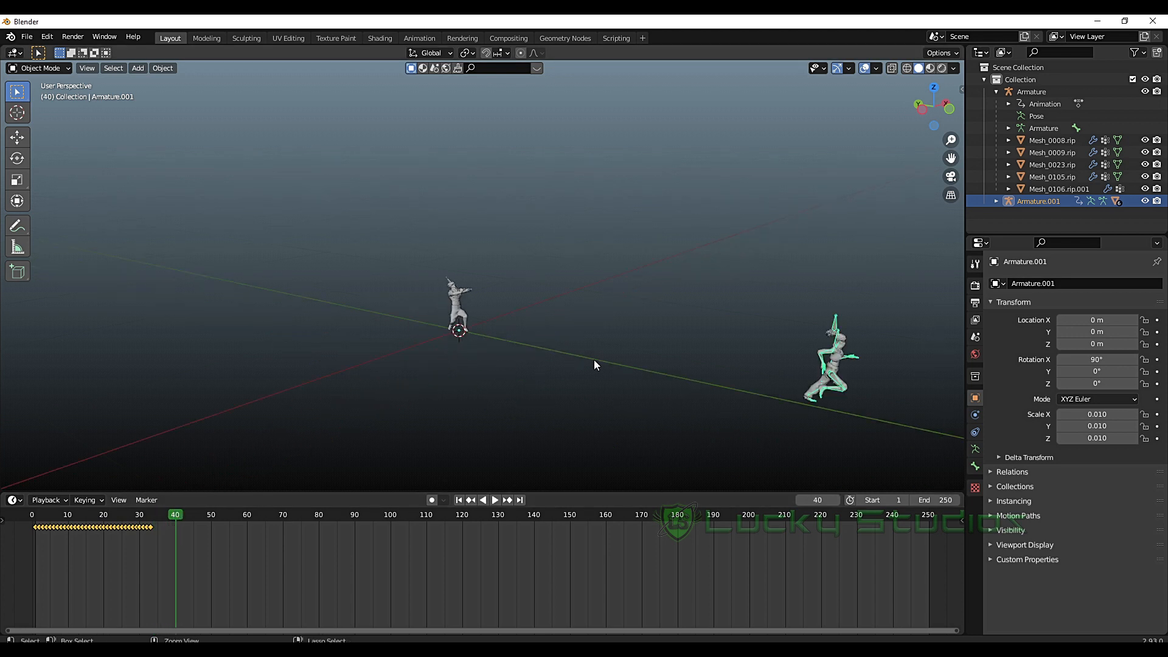
key("ctrl+v")
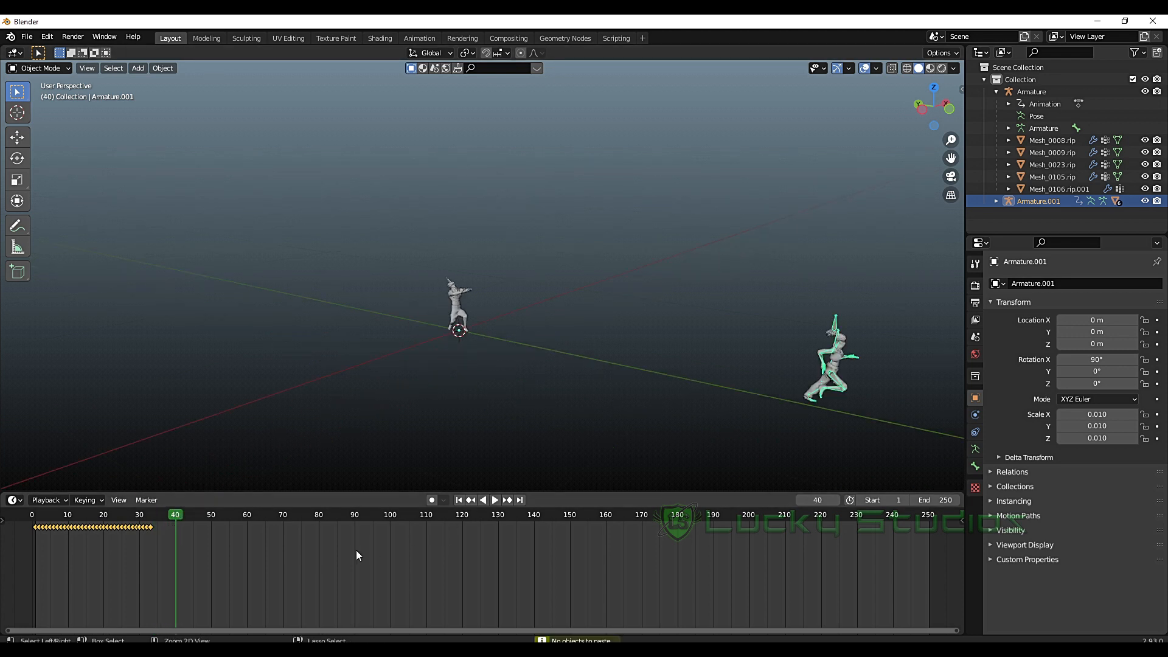
key("ctrl+v")
scroll(208, 527, "up", 1)
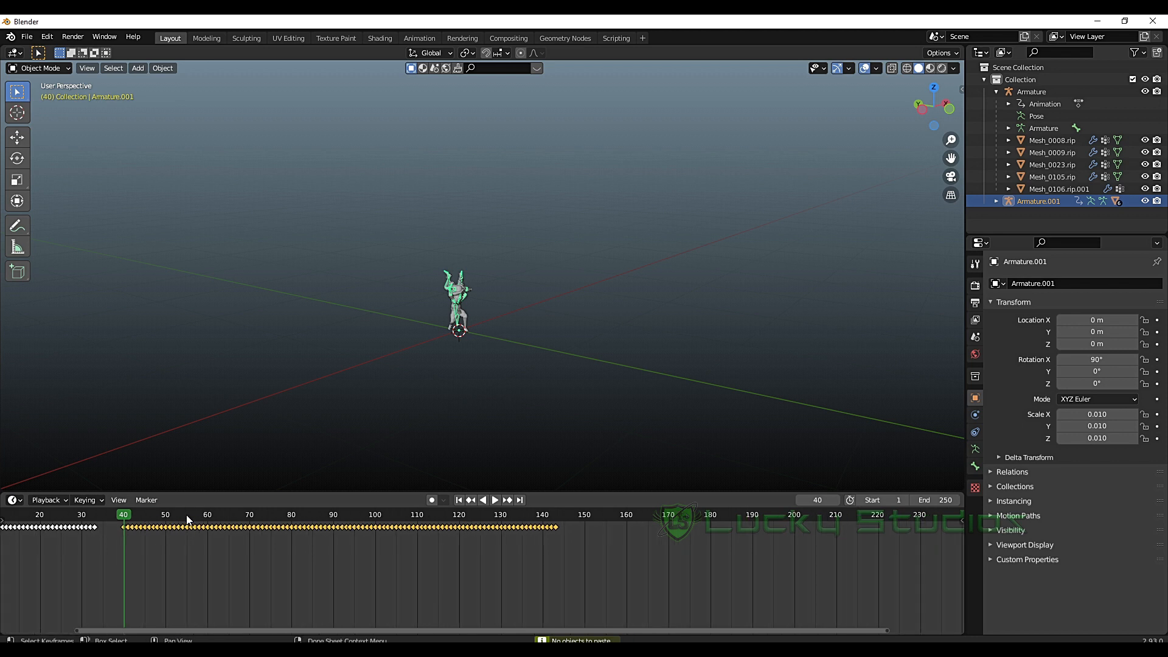
- Preview the pasted backflip on the running armature, return to frame 40 and try scaling the pasted keyframes from there
key("space")
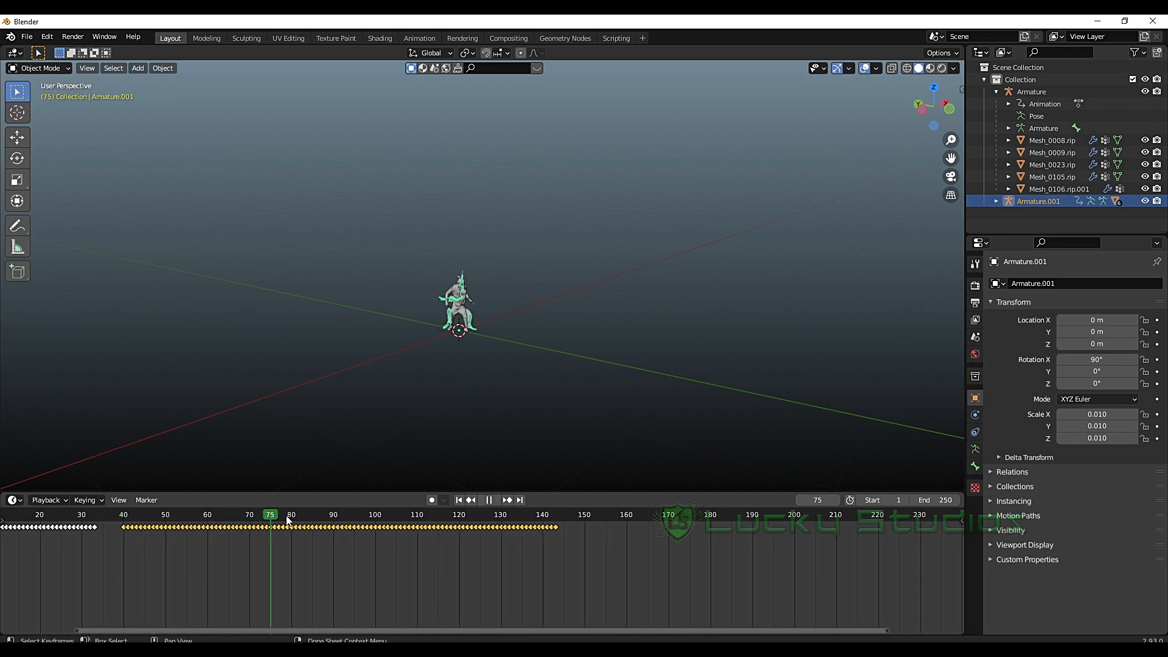
left_click_drag(218, 517, 96, 525)
scroll(355, 517, "up", 1)
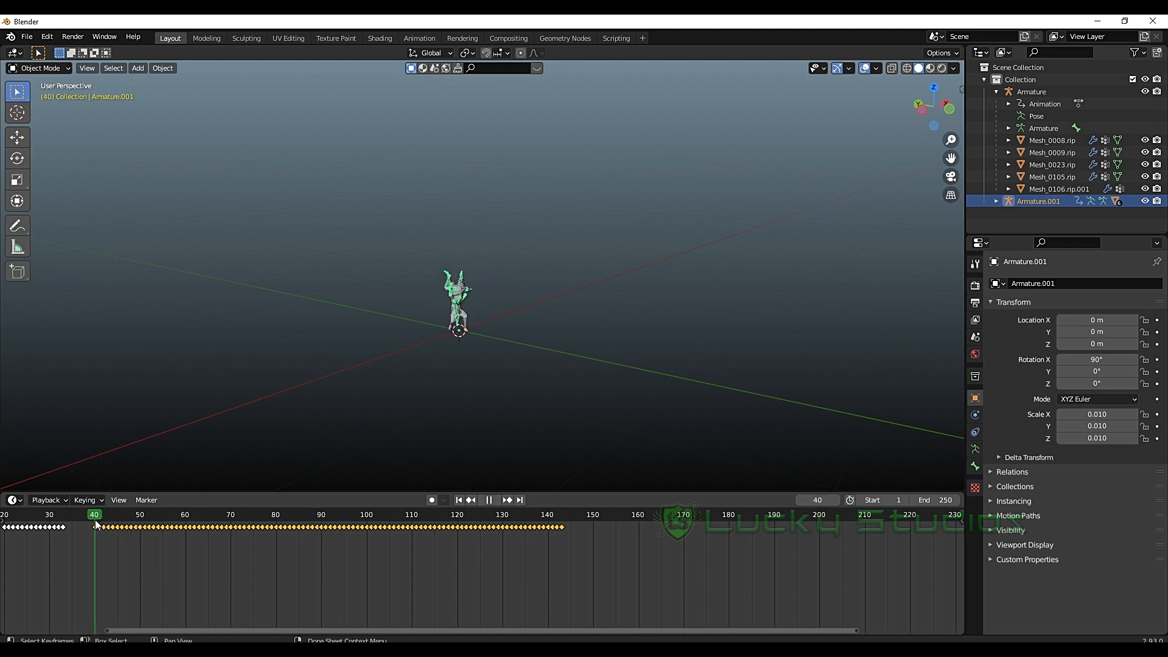
key("s")
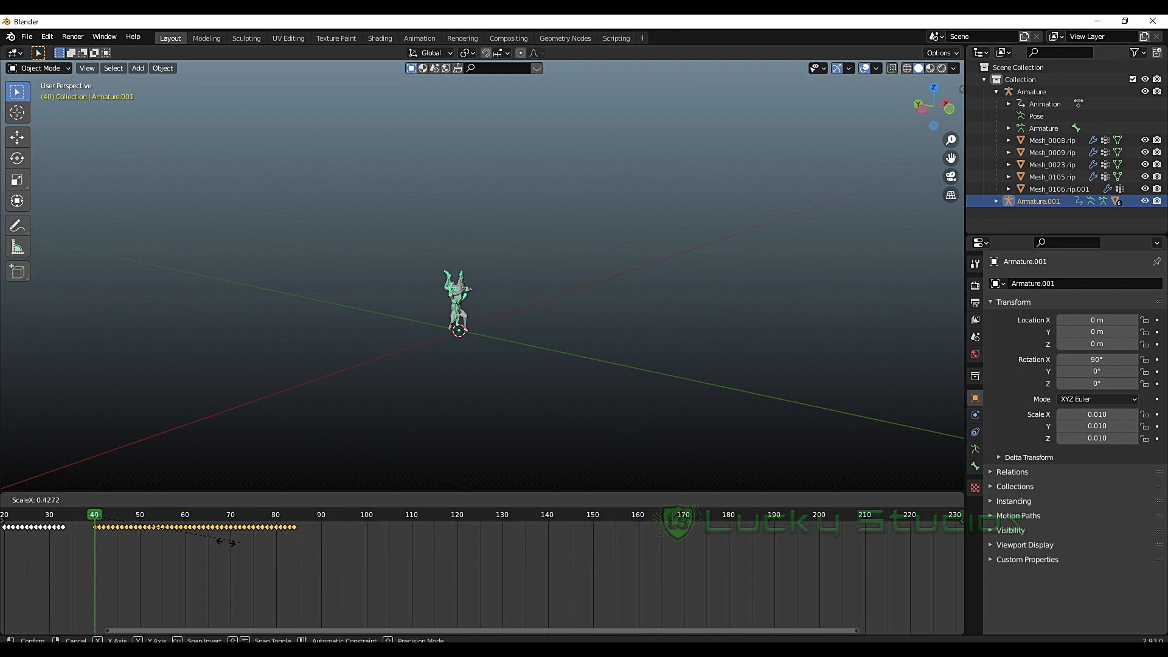
left_click(421, 551)
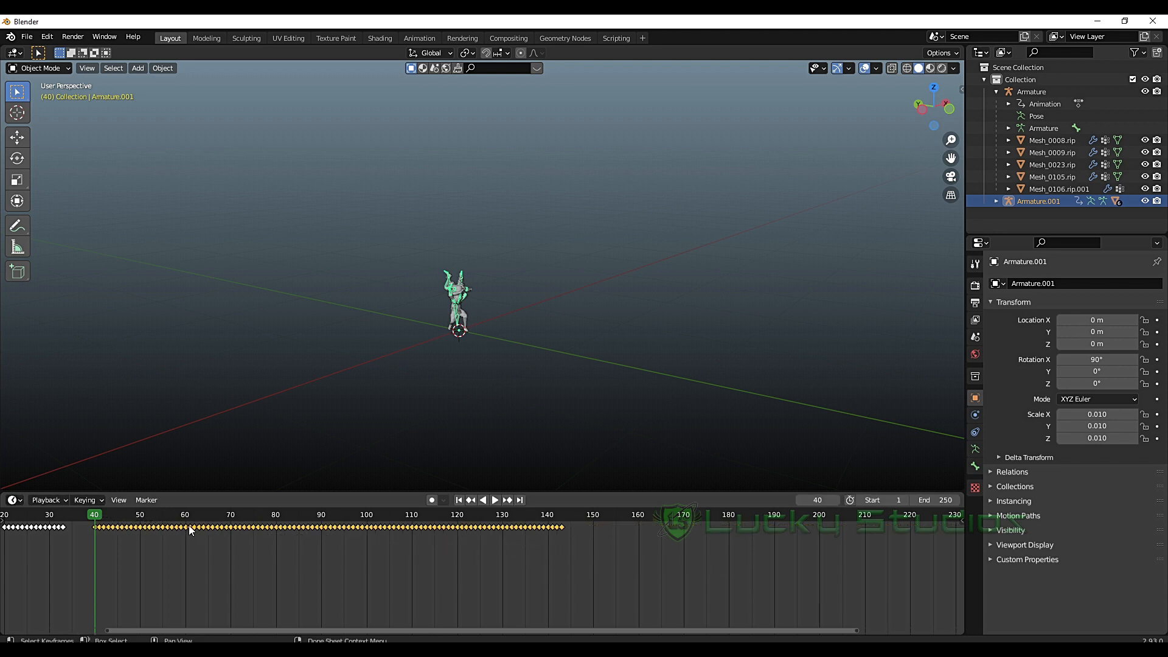
- Scale the pasted backflip keyframes down about frame 90, compressing them to roughly frames 57 to 124
left_click_drag(139, 521, 322, 518)
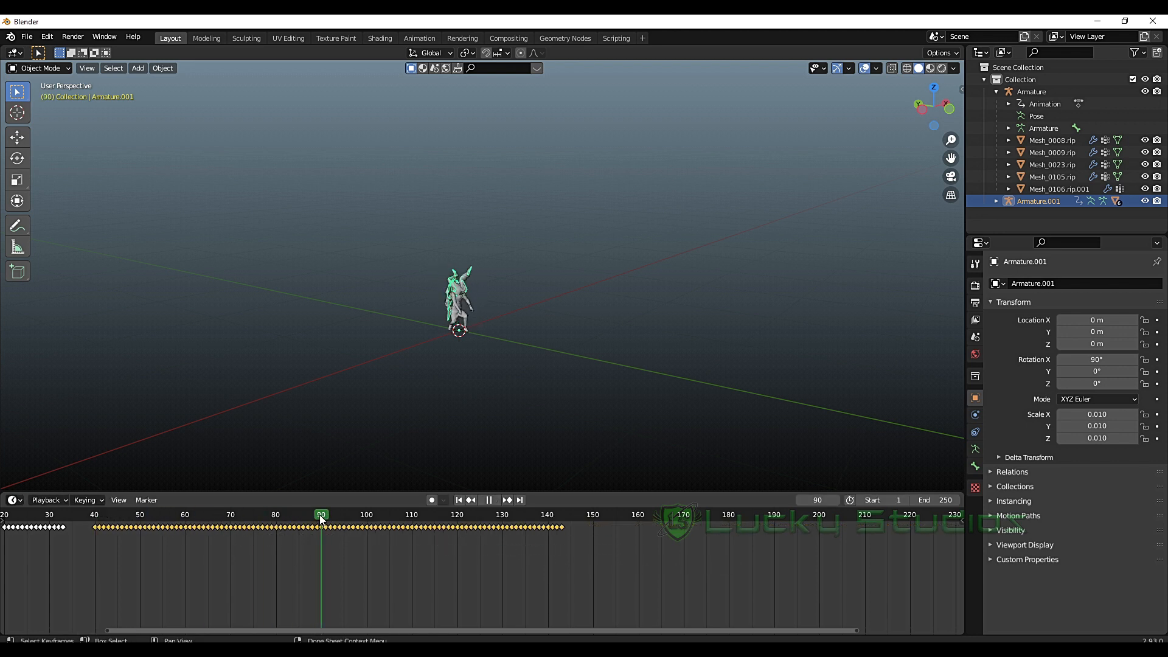
scroll(418, 547, "down", 1)
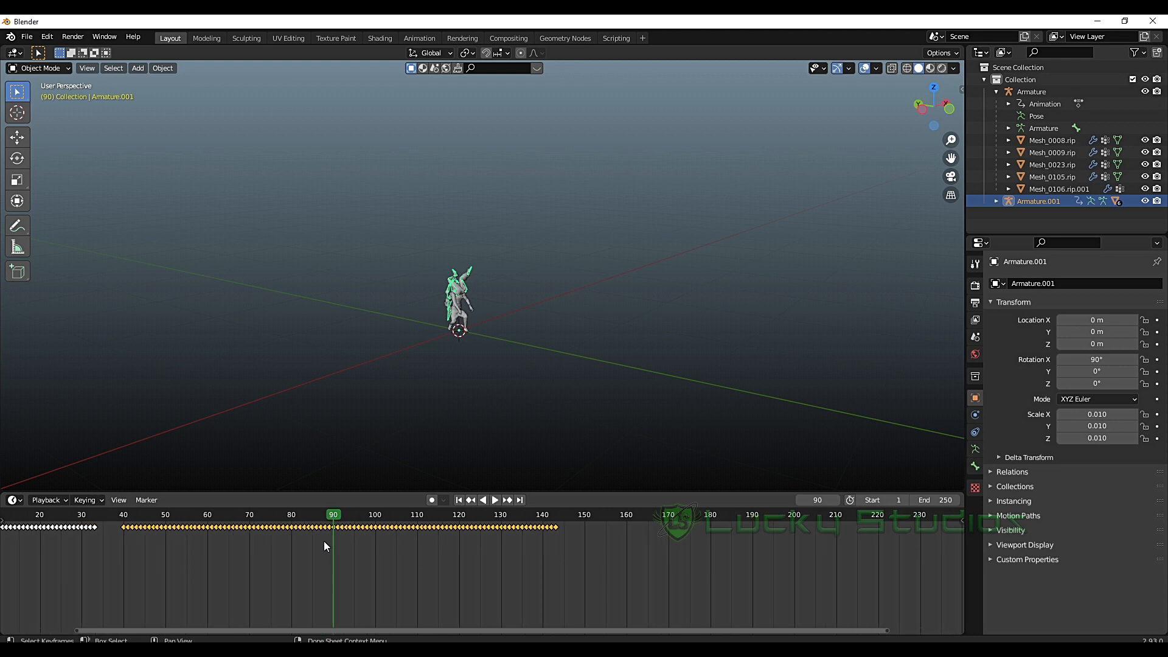
key("s")
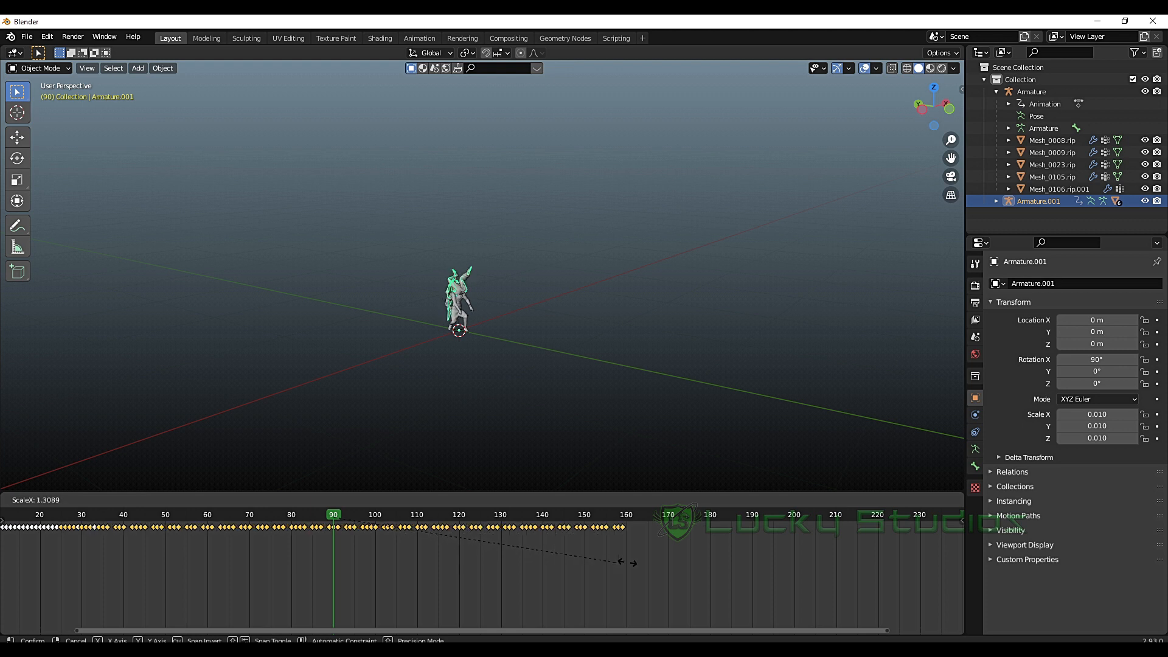
left_click(472, 543)
- Stretch the pasted keyframes from near their last frame so they start at about frame 42, and return to frame 1
left_click(463, 516)
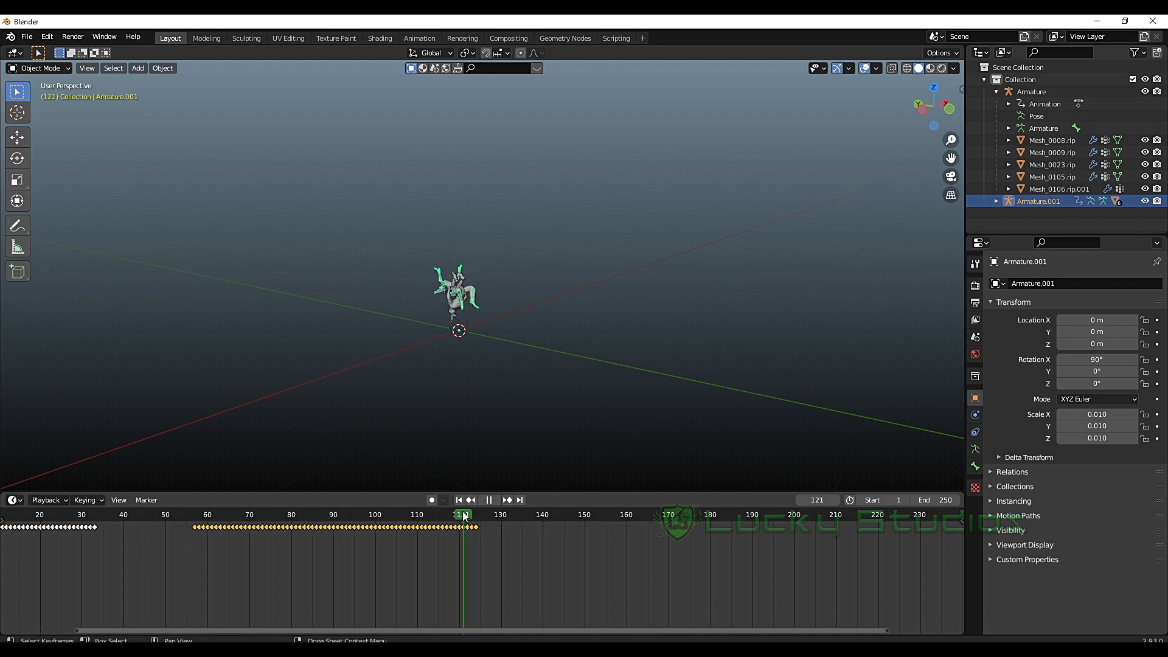
key("s")
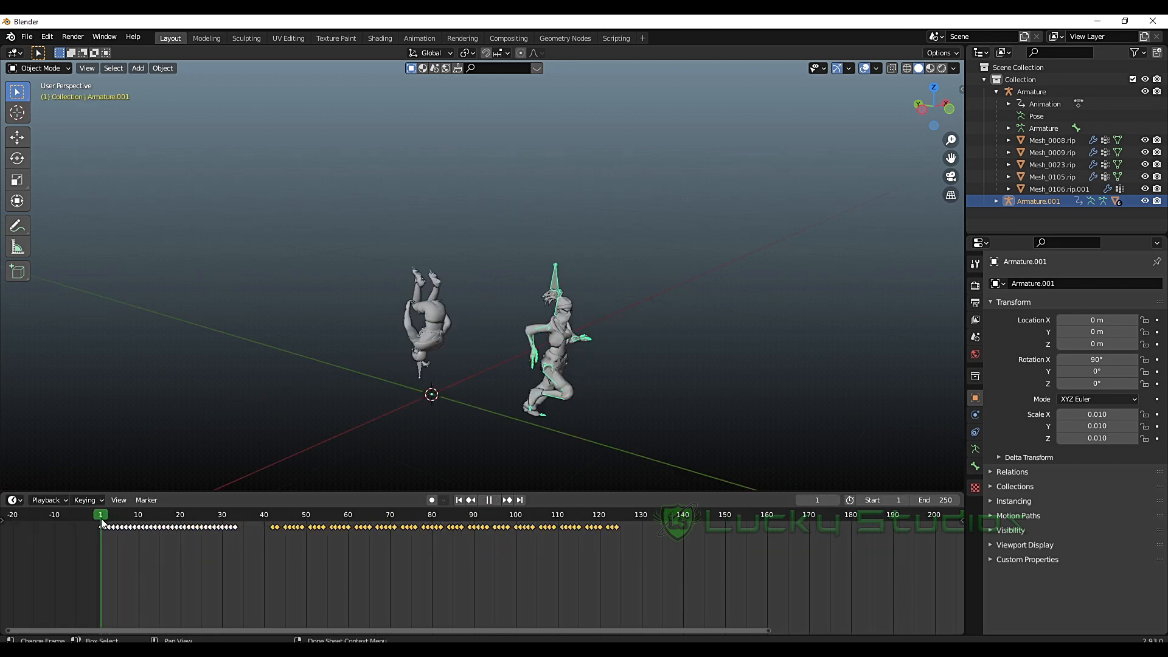
key("space")
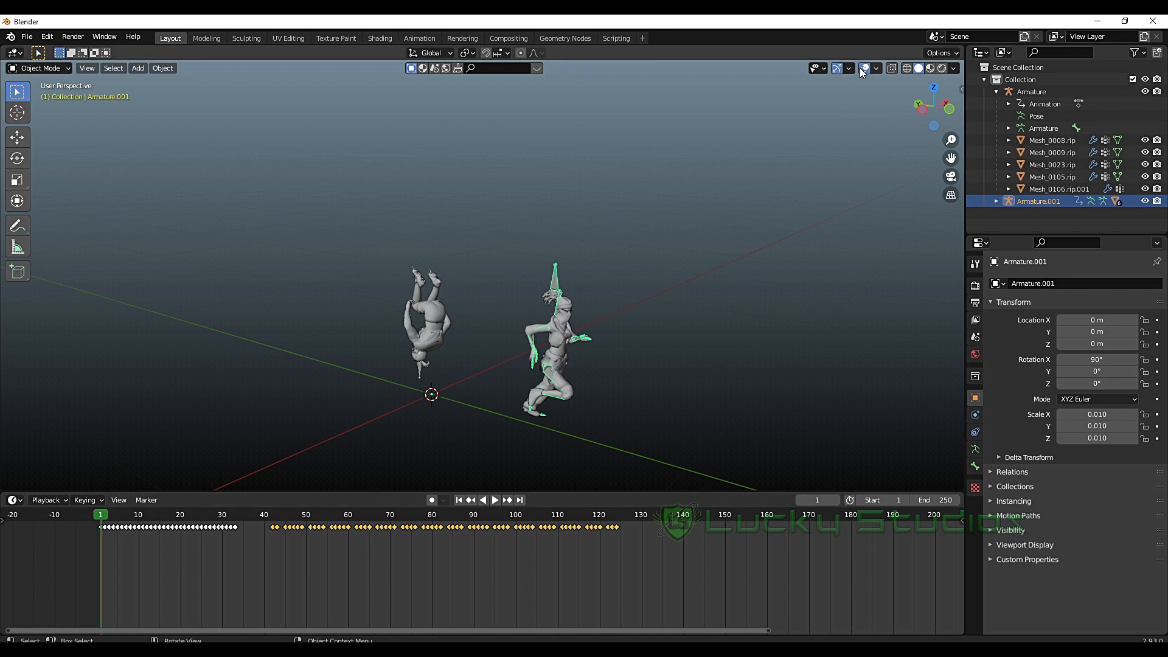
- Enable the Move and Rotate object gizmos in the viewport
left_click(877, 64)
left_click(848, 69)
left_click(804, 186)
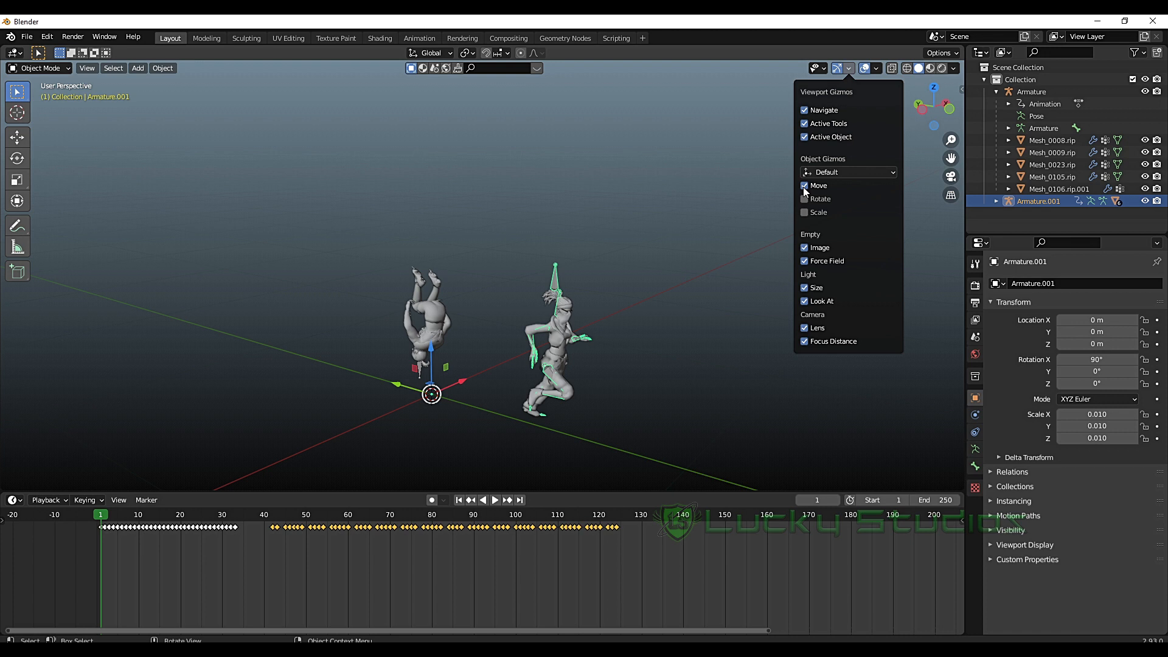
left_click(804, 199)
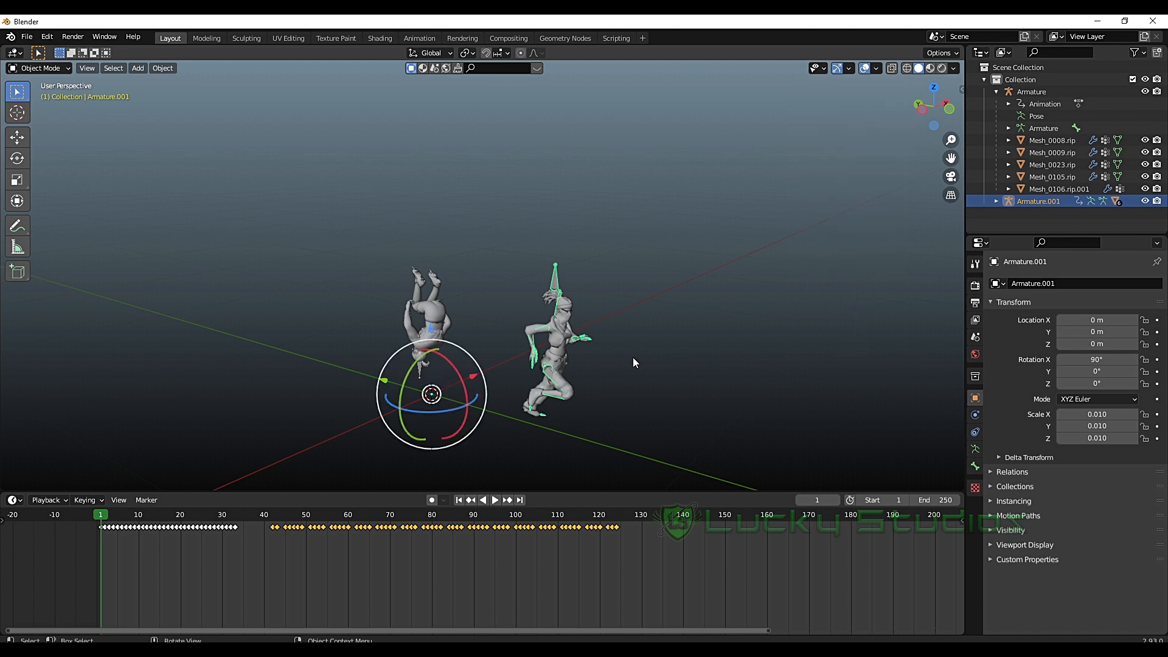
left_click(627, 377)
- Move the running armature about 2.27 m along Y, rotate it to about 34.6° on Z, and preview the run to frame 27
left_click(559, 287)
middle_click_drag(563, 298, 600, 414)
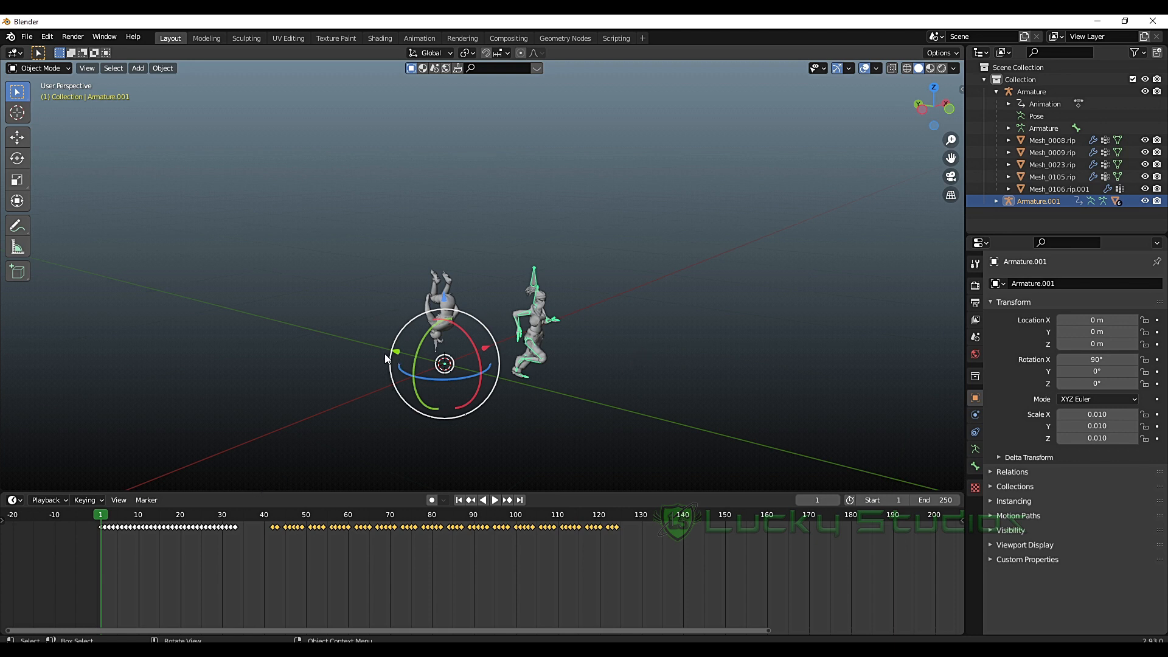
left_click_drag(397, 352, 156, 286)
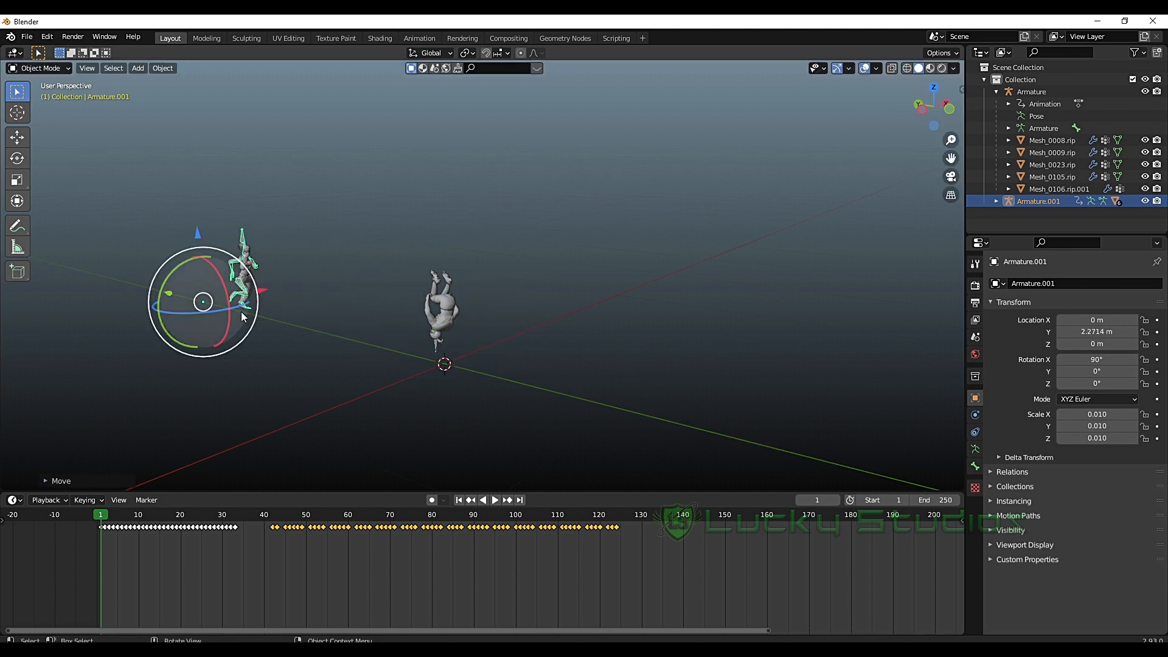
mouse_move(196, 312)
left_mouse_down()
mouse_move(227, 306)
mouse_move(214, 302)
left_mouse_up()
key("space")
key("space")
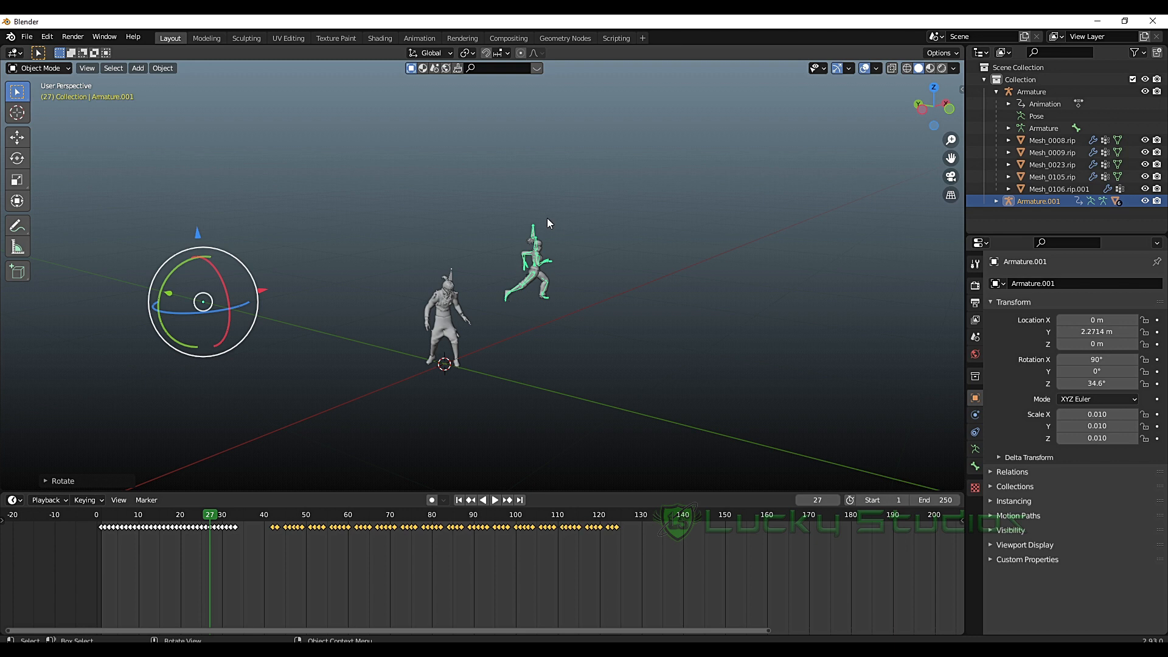
scroll(533, 244, "up", 3)
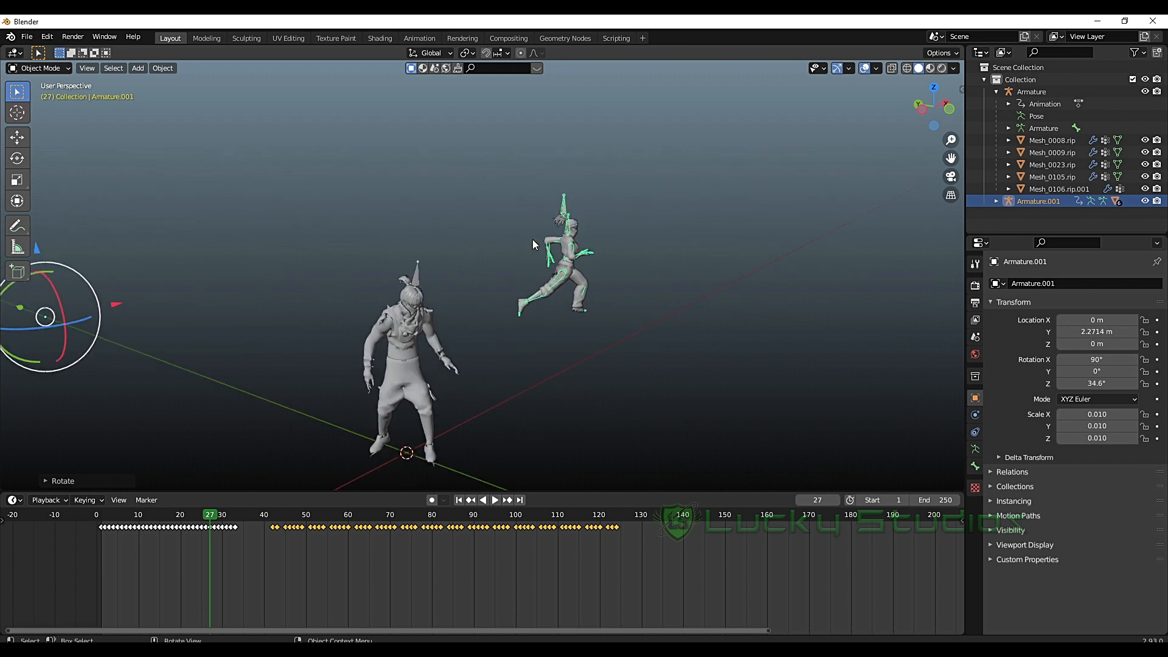